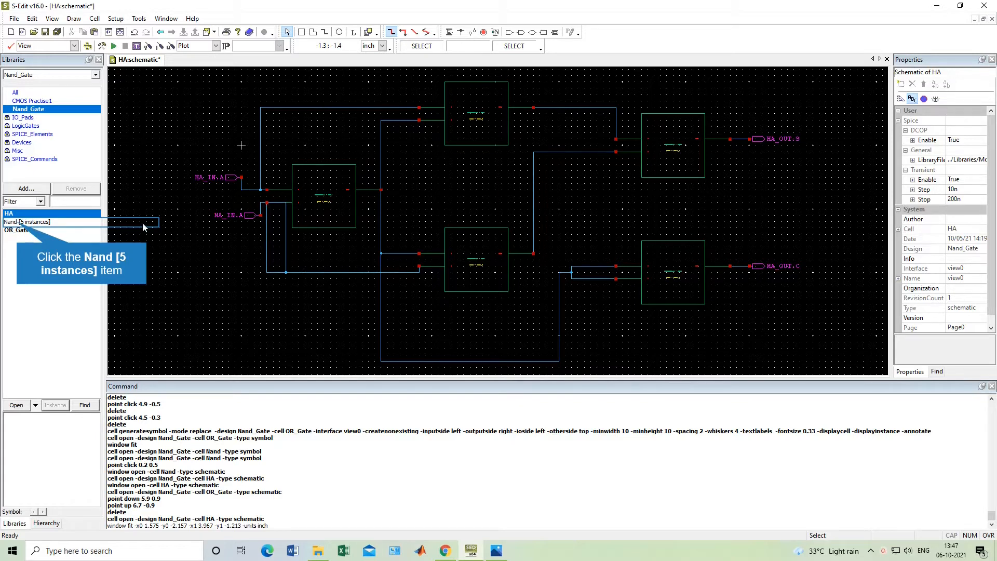
Open the Nand cell's schematic to check it, and return to the HA schematic
click(18, 222)
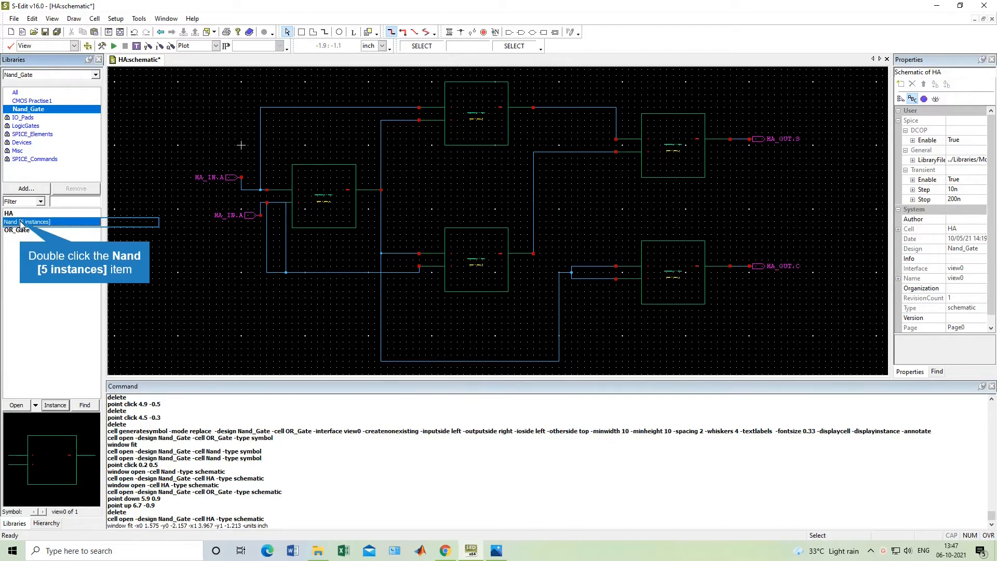
double_click(20, 222)
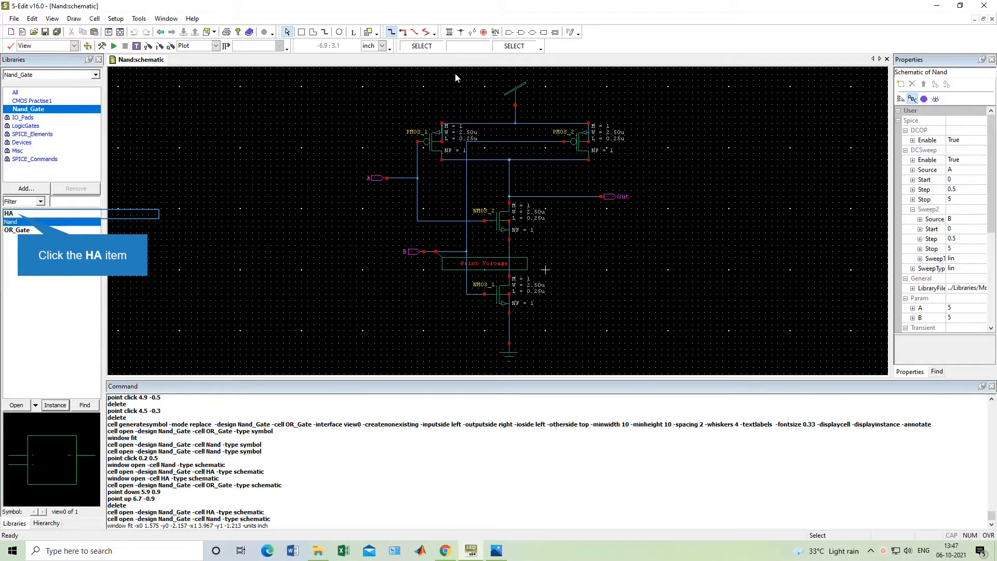
click(16, 214)
double_click(16, 214)
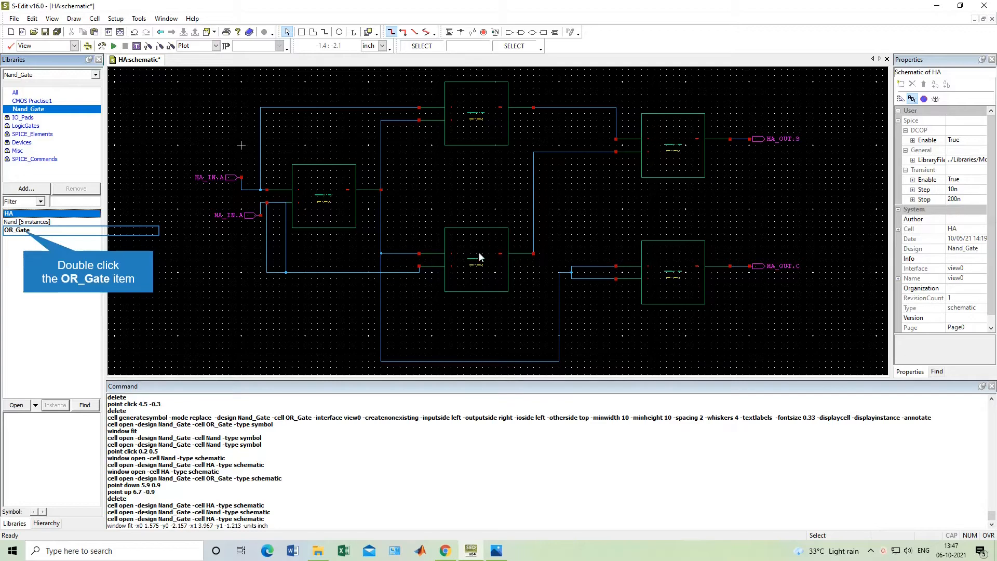
Open the OR_Gate schematic and generate its symbol, replacing the existing one
double_click(21, 230)
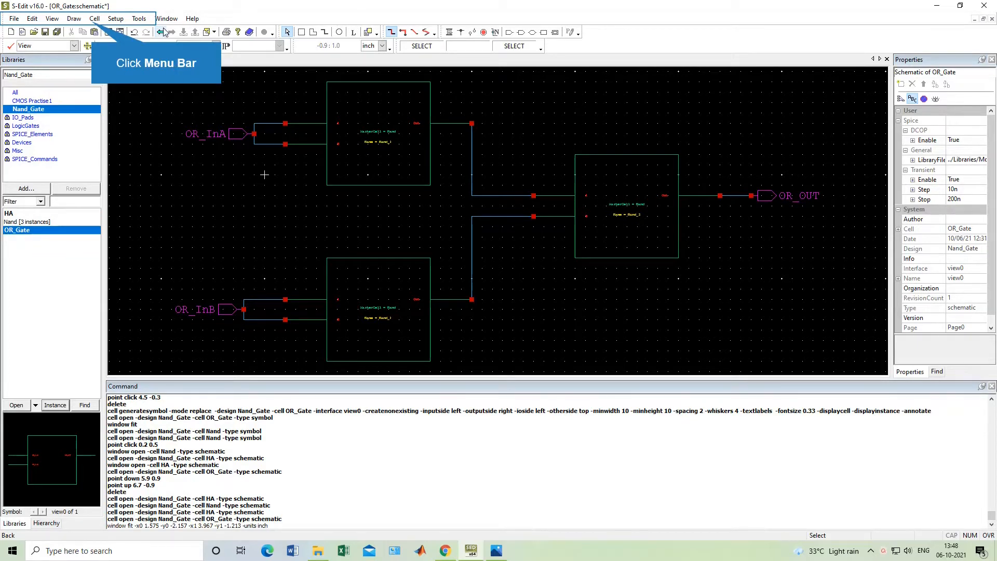
click(94, 19)
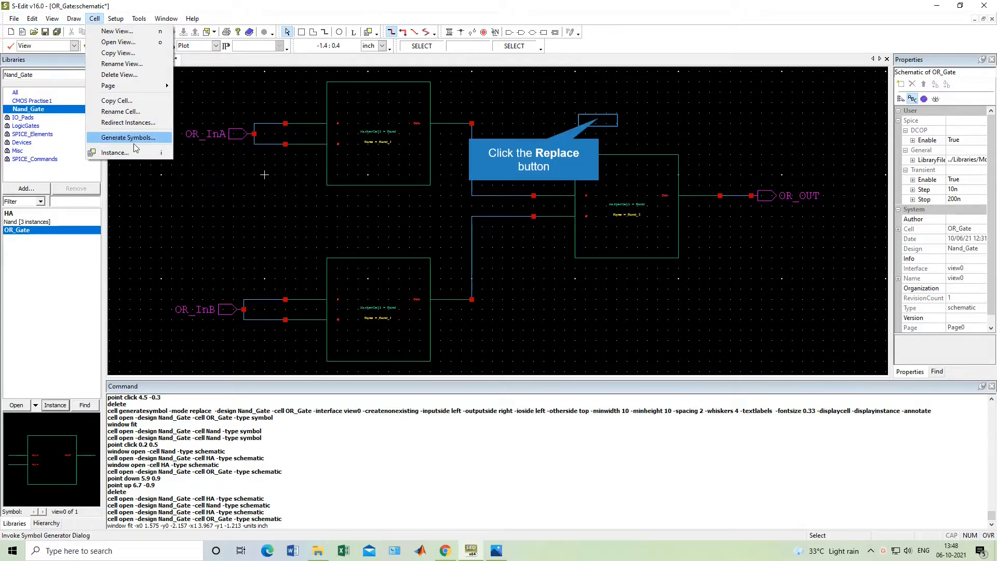
click(598, 119)
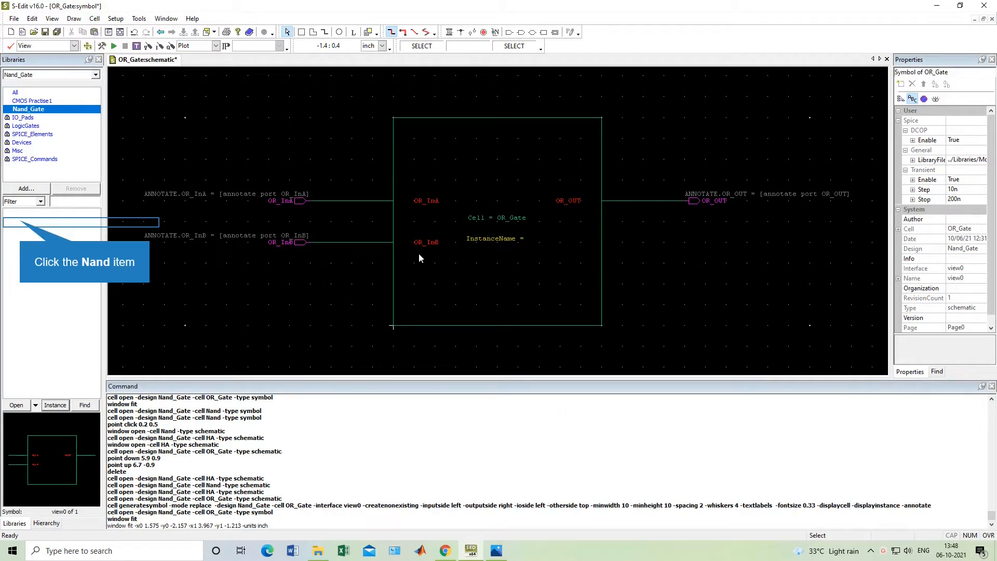
View the Nand cell's symbol, and generate the HA cell's symbol from its schematic in replace mode
click(21, 223)
double_click(21, 222)
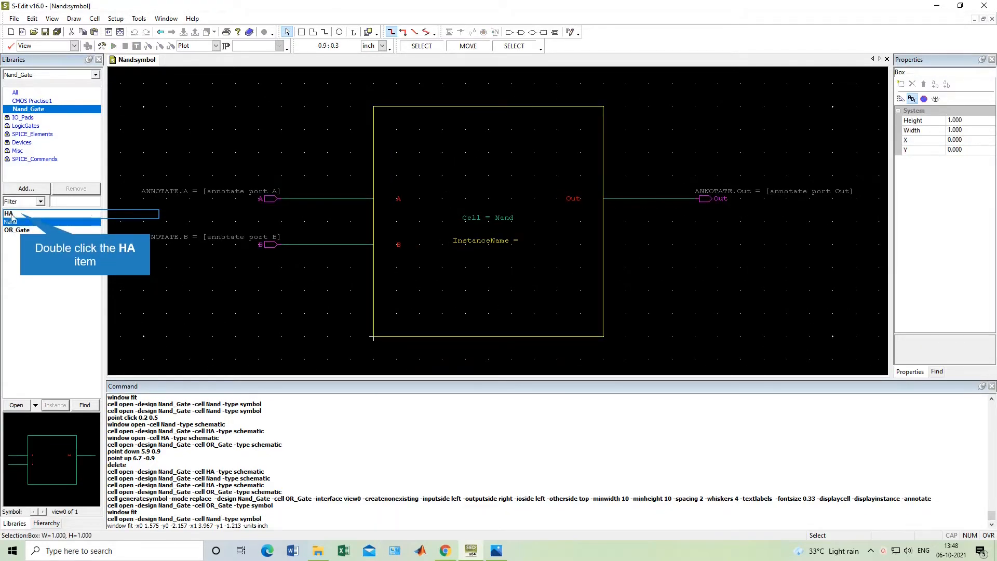
double_click(24, 217)
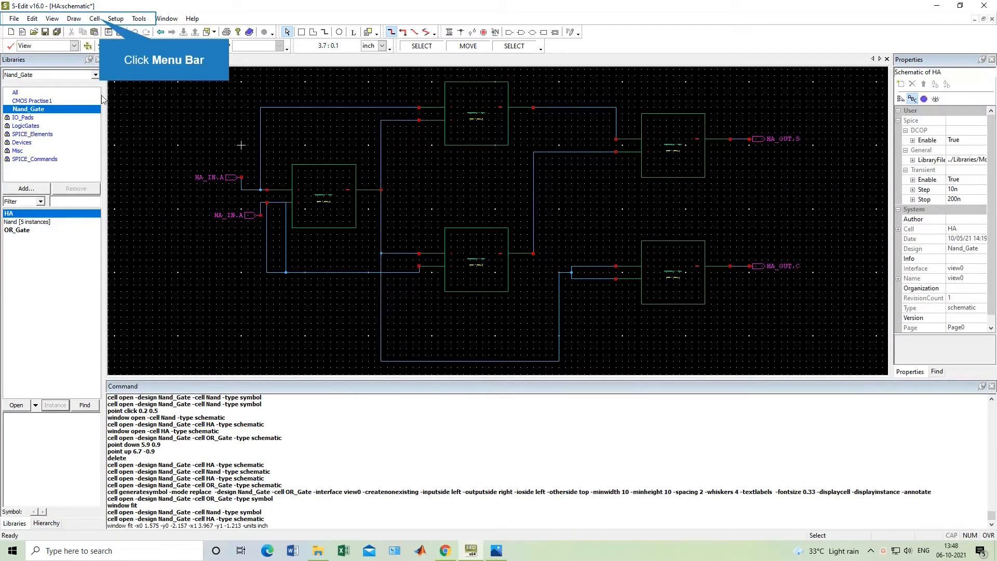
click(95, 18)
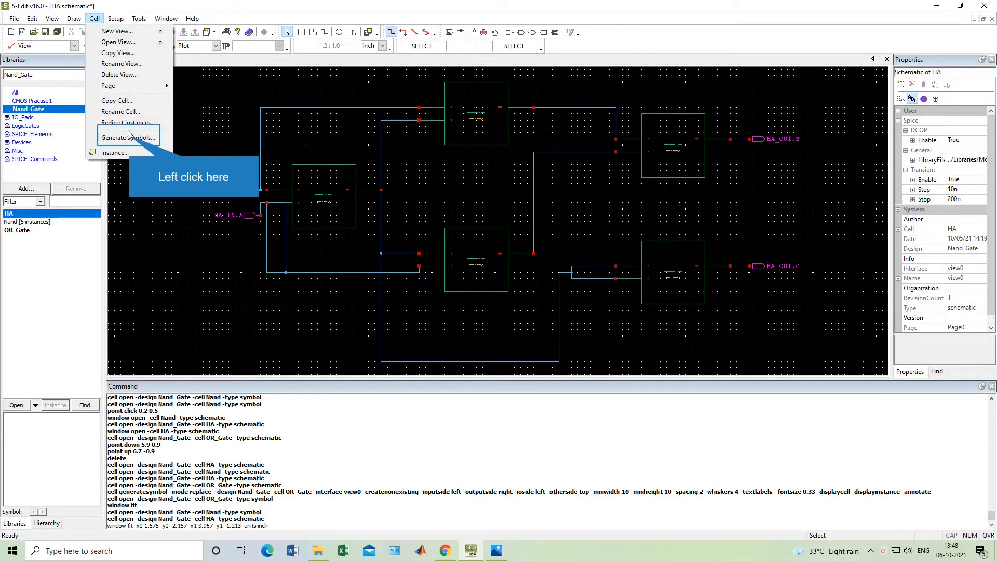
click(593, 121)
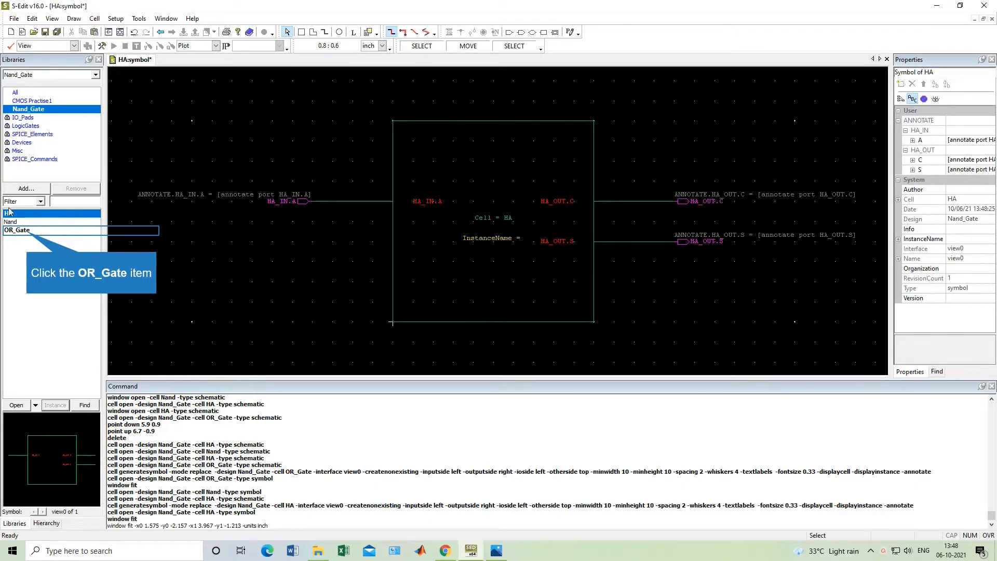
Create a cell named FA with a symbol view in the Nand_Gate design and open that view
click(68, 231)
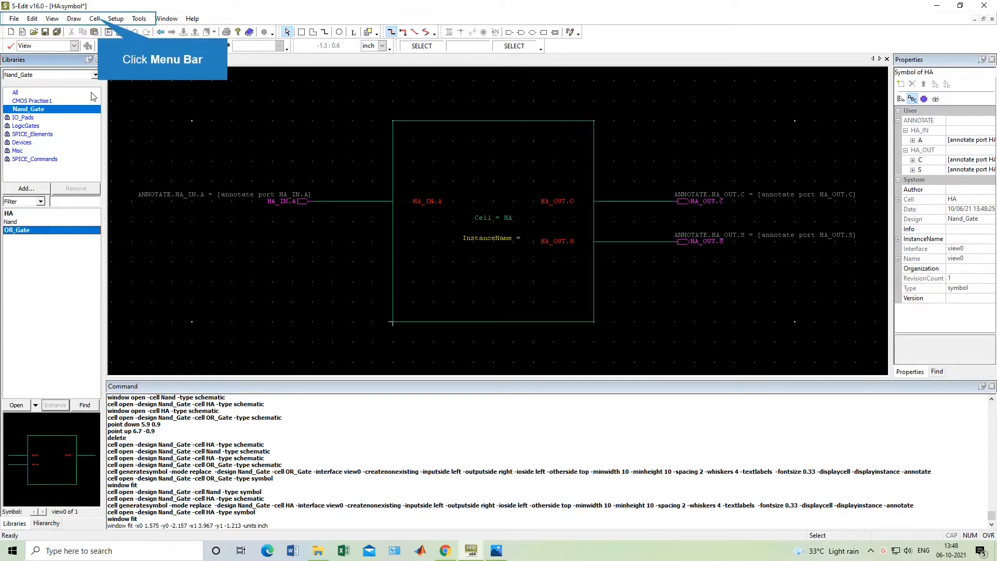
click(98, 20)
click(118, 31)
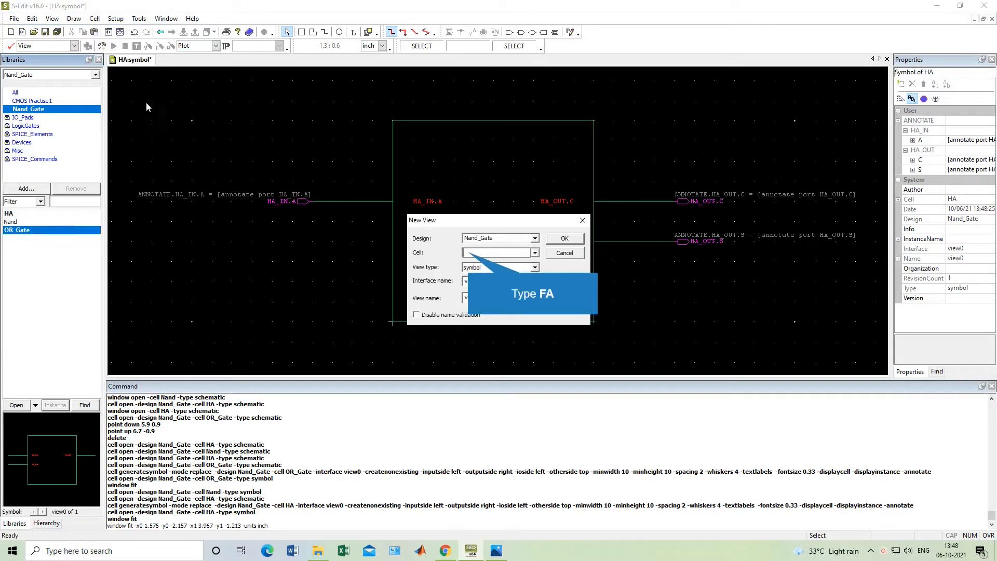
text(FA)
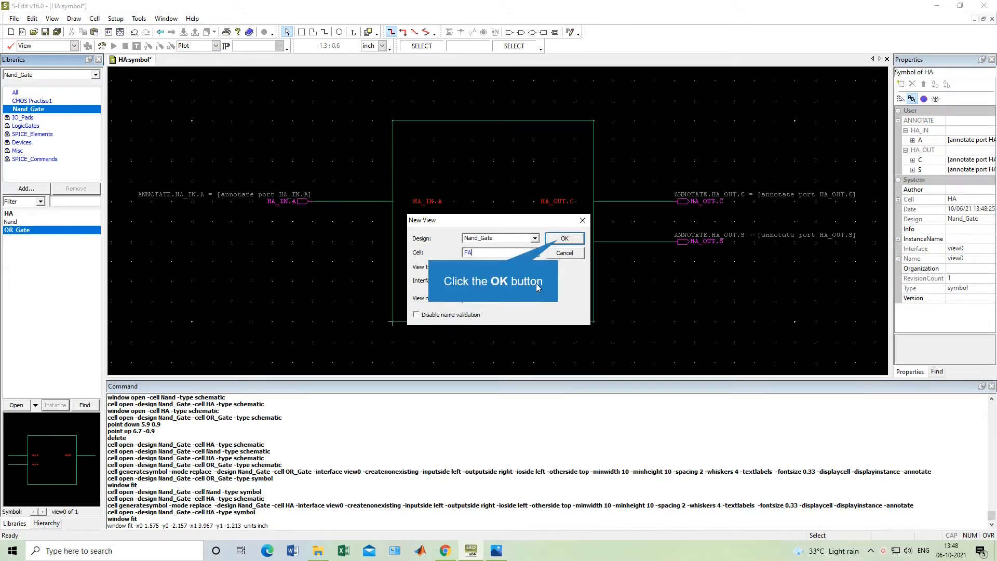
click(563, 239)
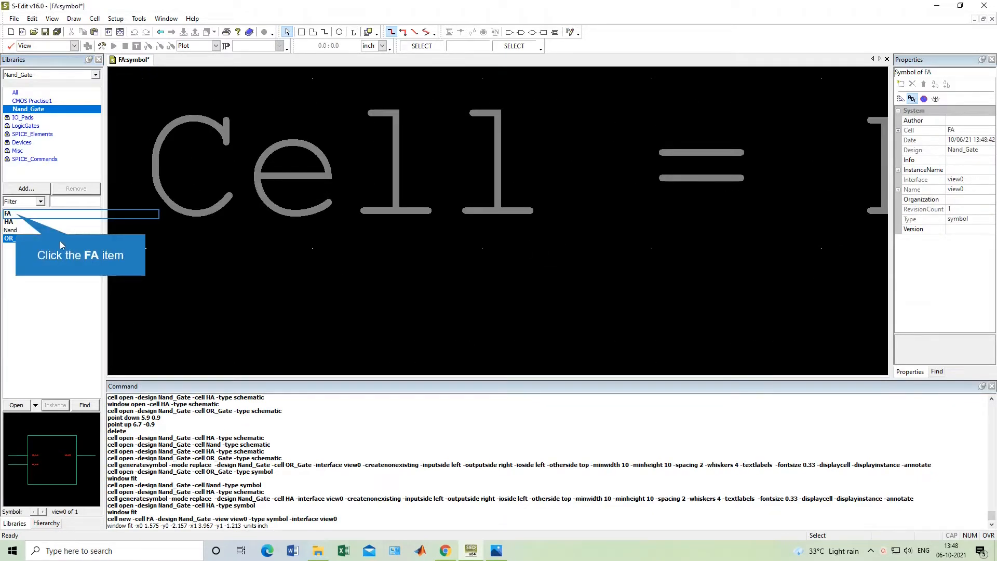
double_click(7, 214)
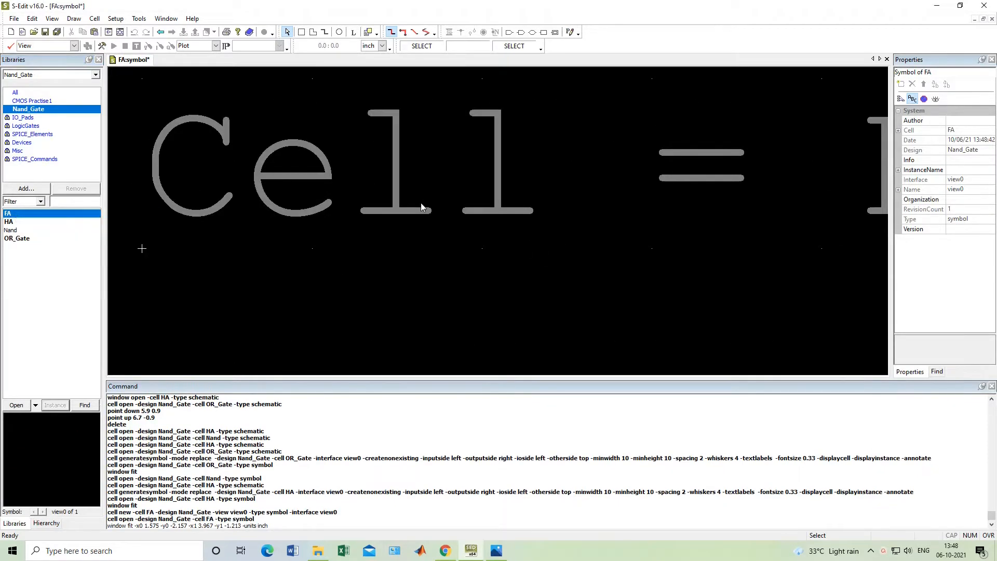
scroll(421, 202, down, 4)
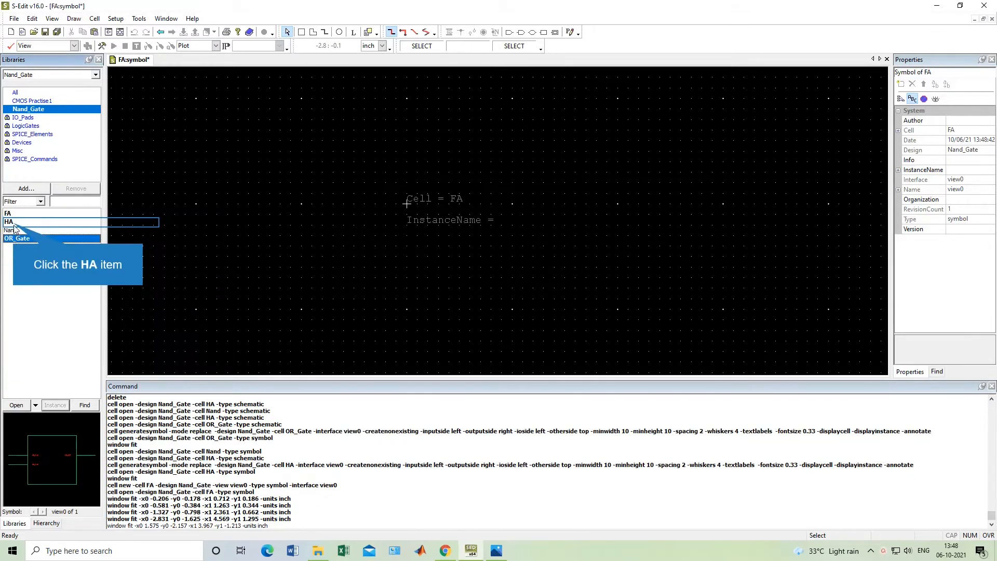
Switch to Photos and examine the full-adder block diagram in 4-34.png at full window size
click(16, 229)
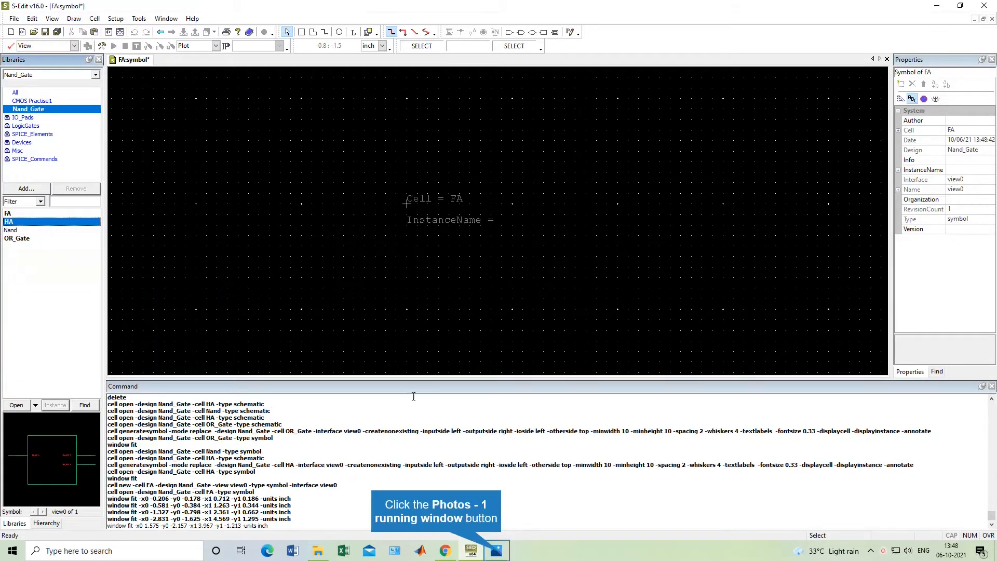
click(497, 551)
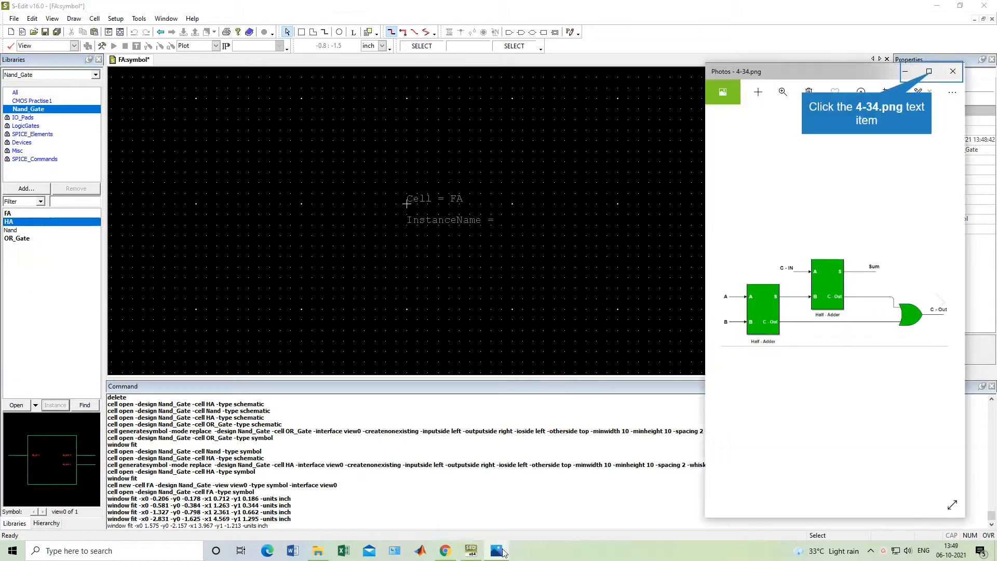
click(931, 72)
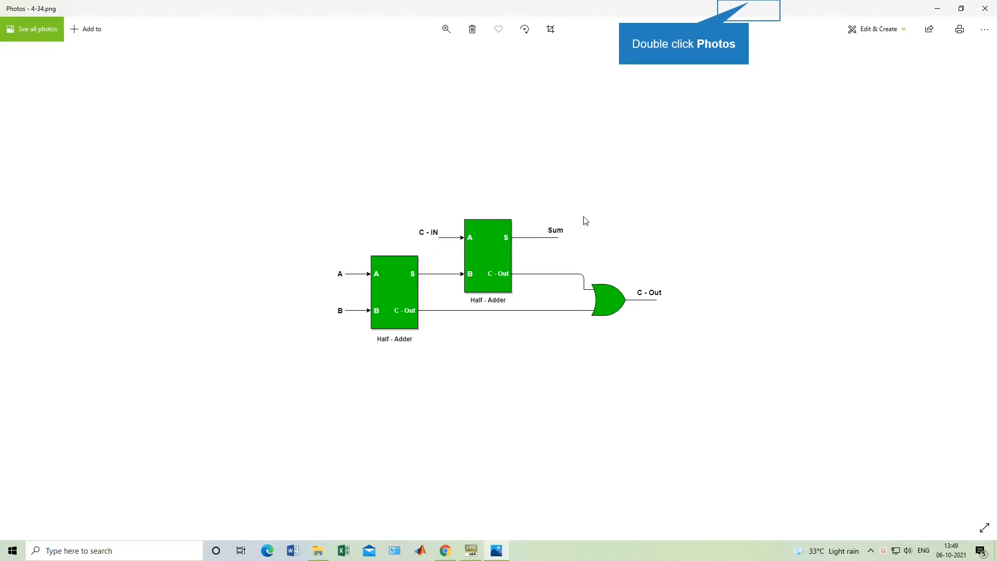
double_click(752, 6)
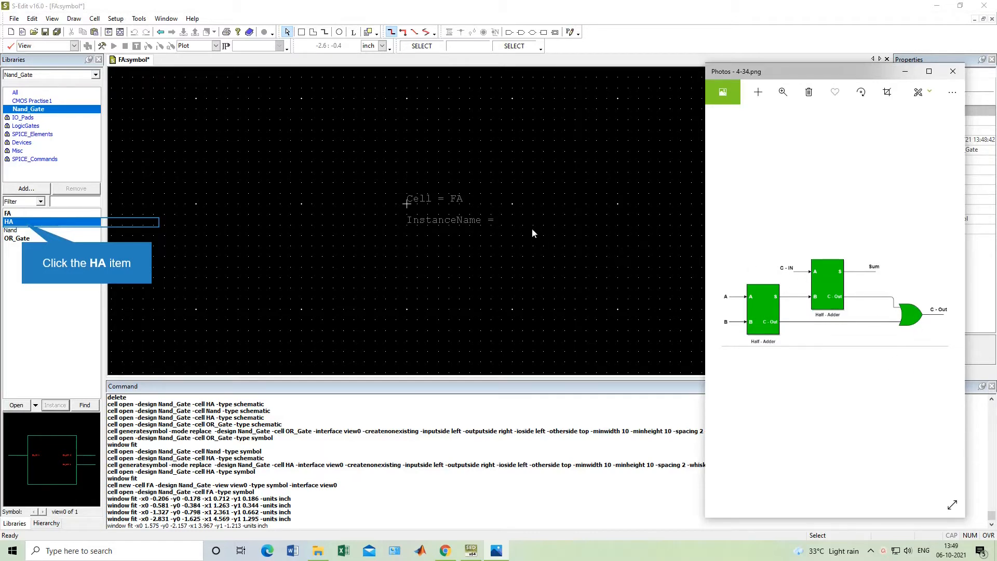
Return to S-Edit, view the HA and FA symbols, and preview the HA, Nand and OR_Gate cells
click(23, 225)
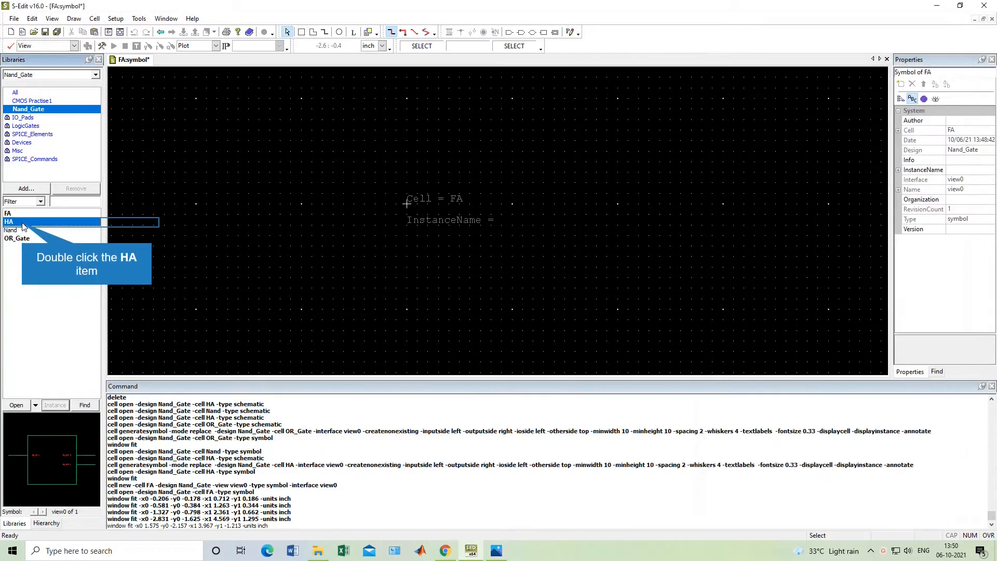
double_click(23, 224)
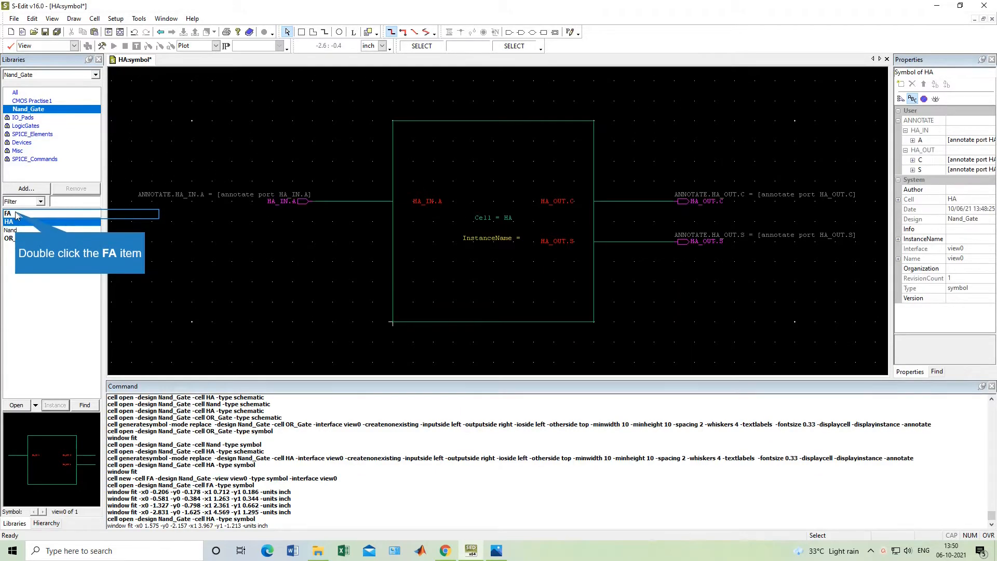
double_click(21, 214)
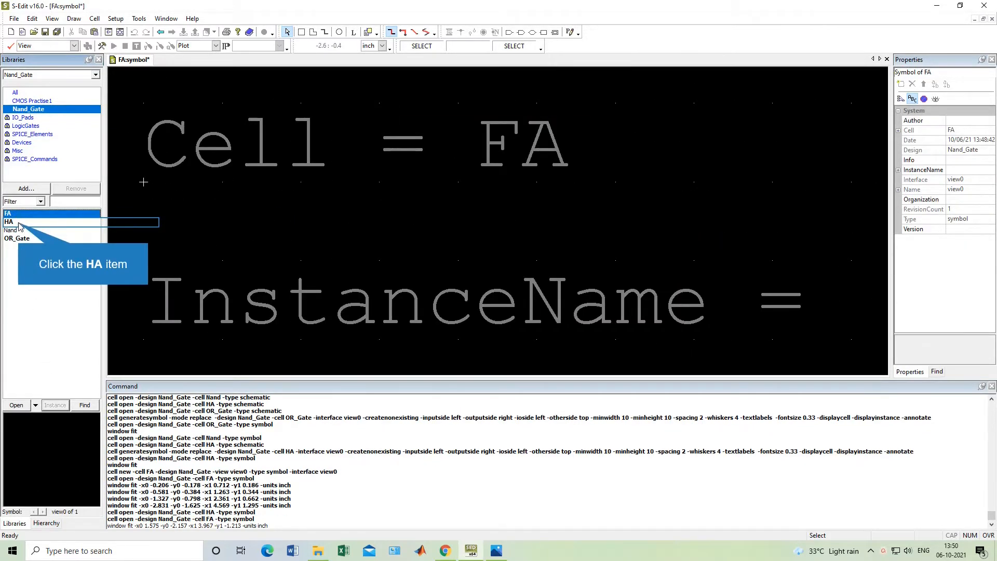
click(22, 223)
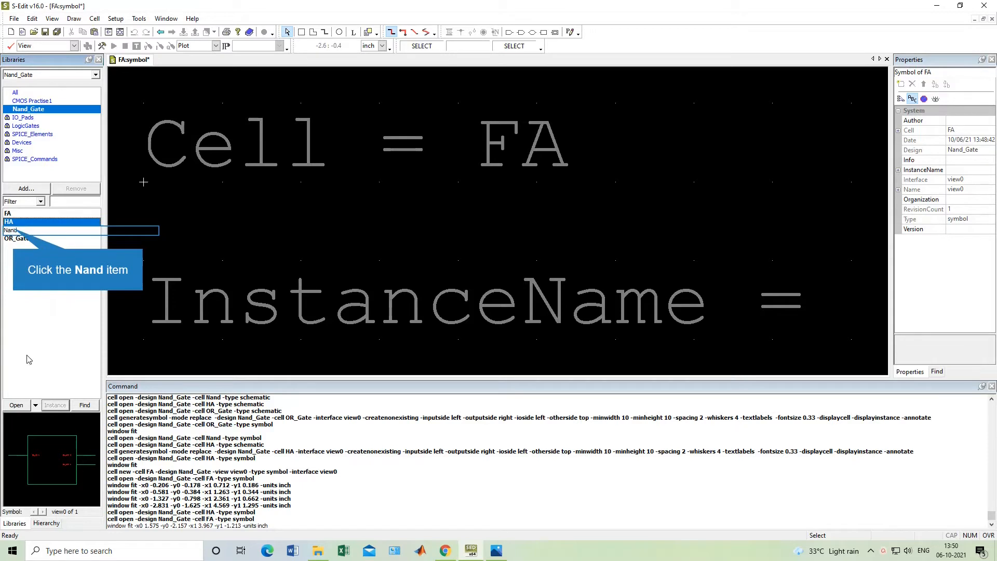
click(16, 231)
click(20, 239)
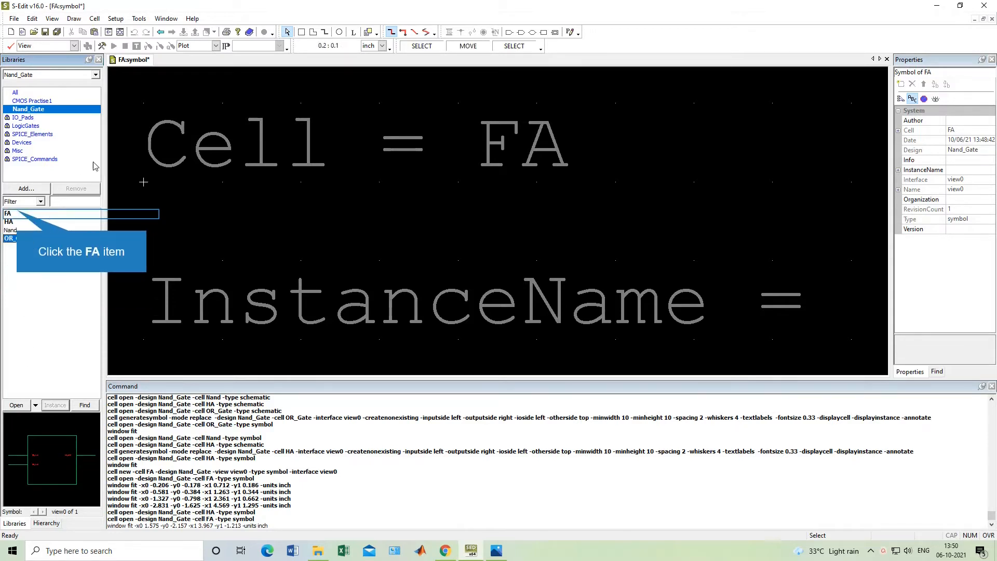
Create a schematic view for the FA cell in the Nand_Gate design
click(20, 214)
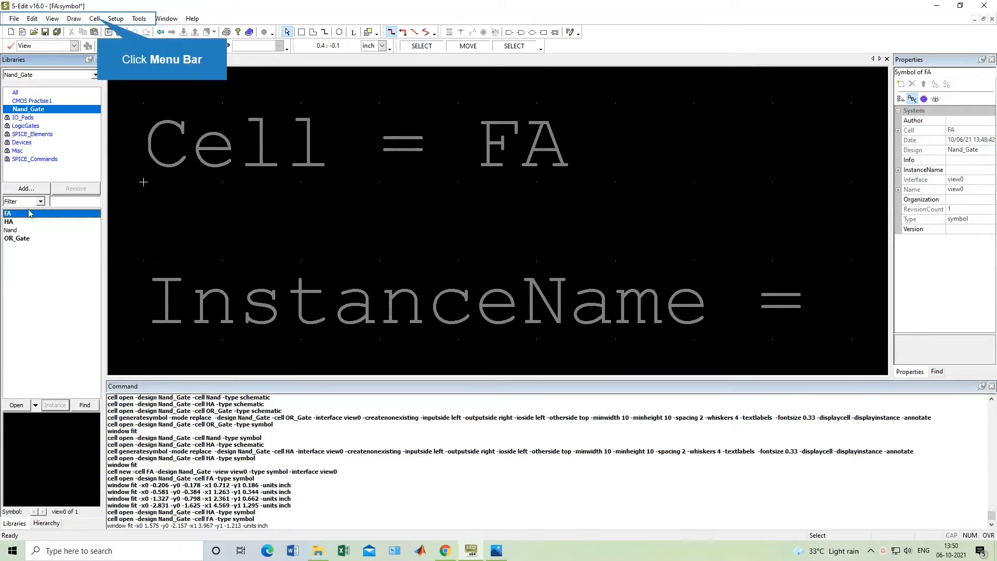
click(102, 18)
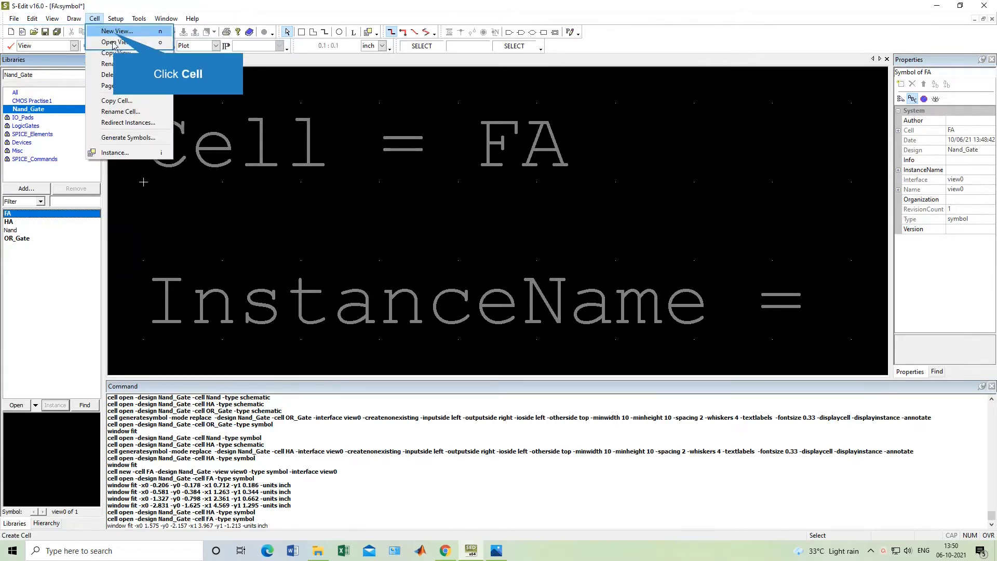
click(116, 34)
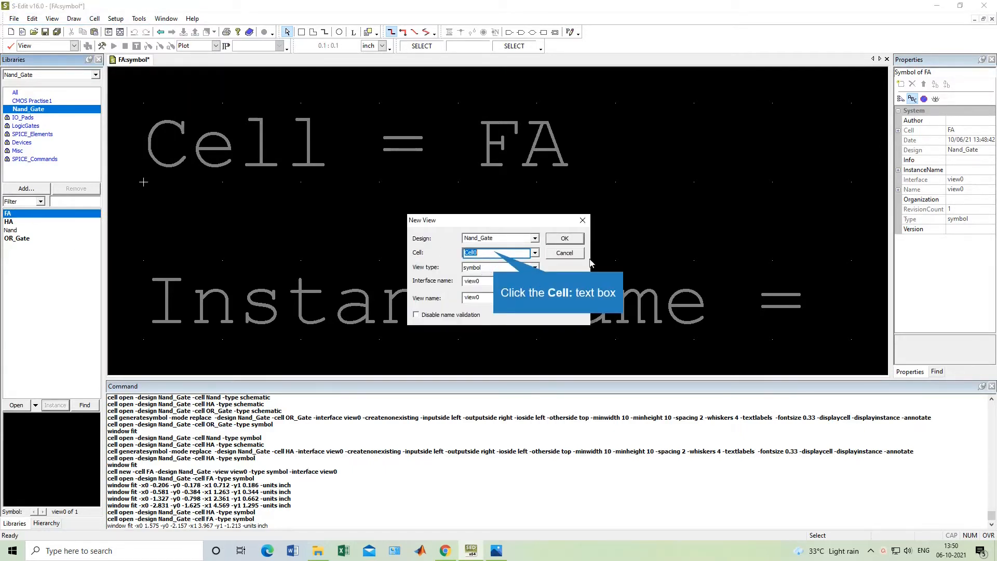
click(495, 253)
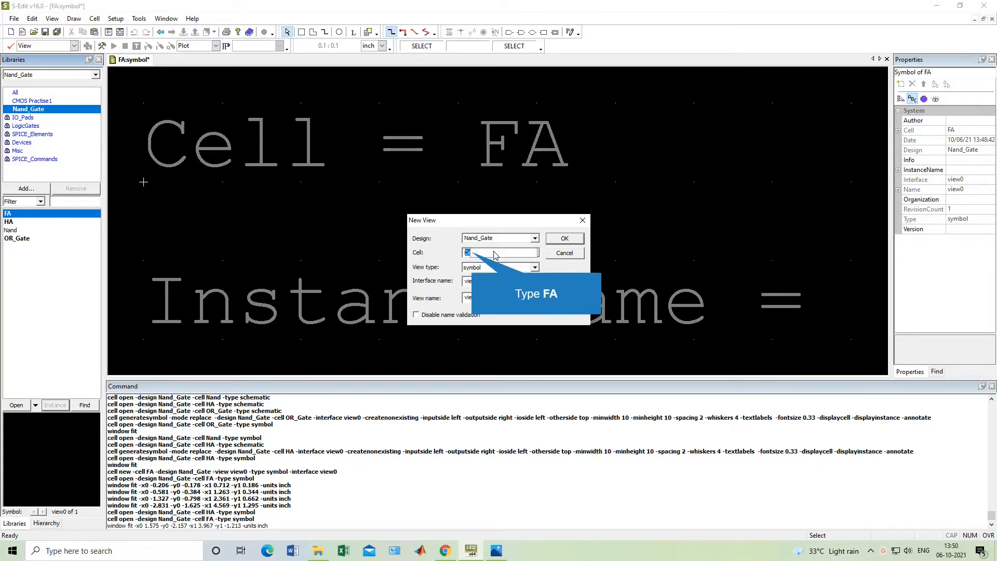
text(FA)
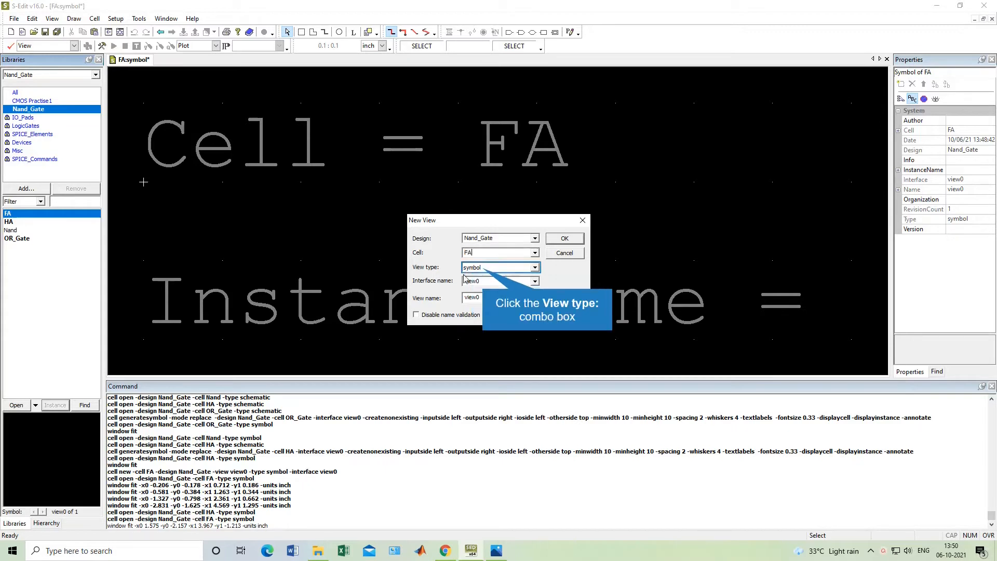
click(484, 268)
click(483, 282)
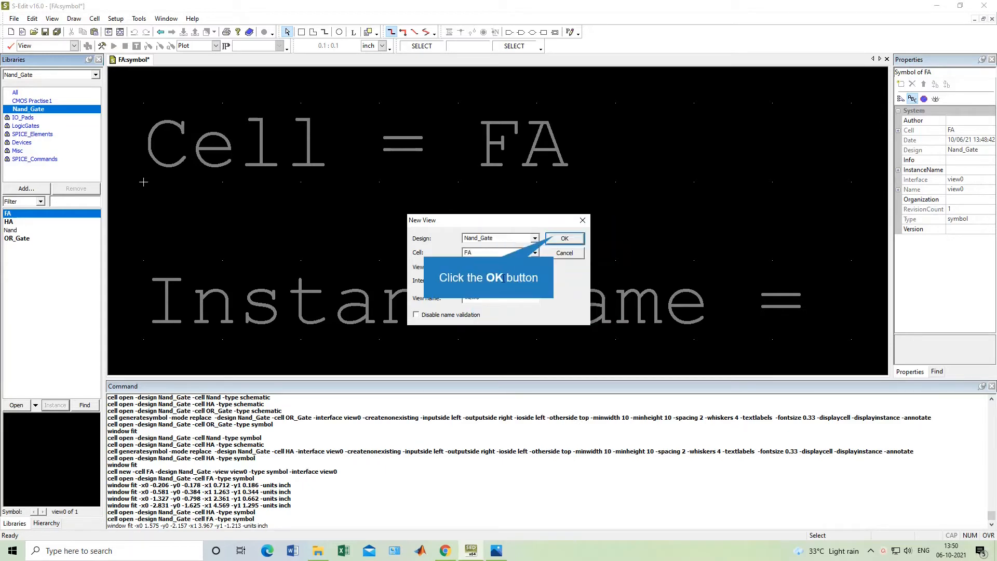
click(553, 237)
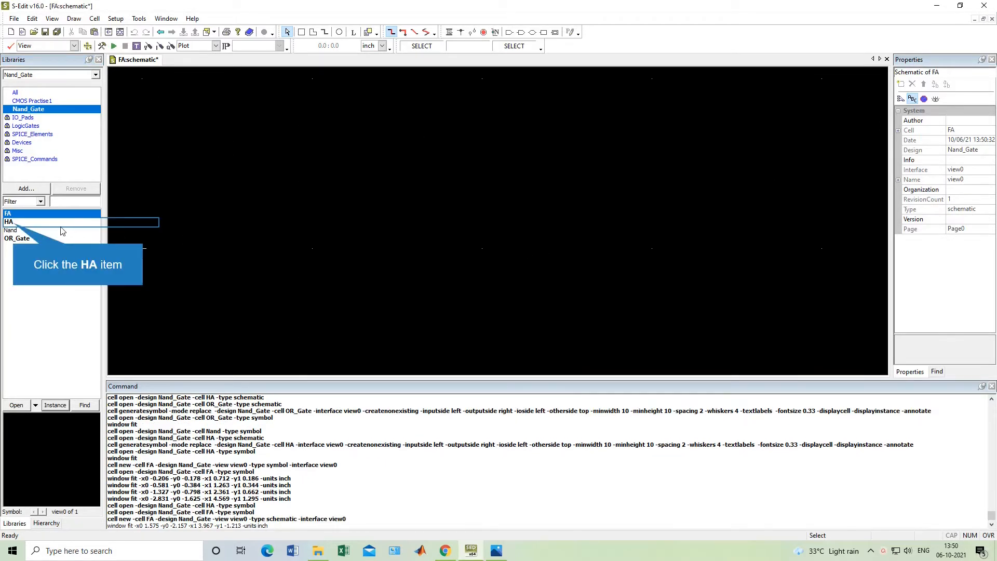
Place the first HA instance, named HA_1, in the empty FA schematic
click(15, 222)
click(55, 406)
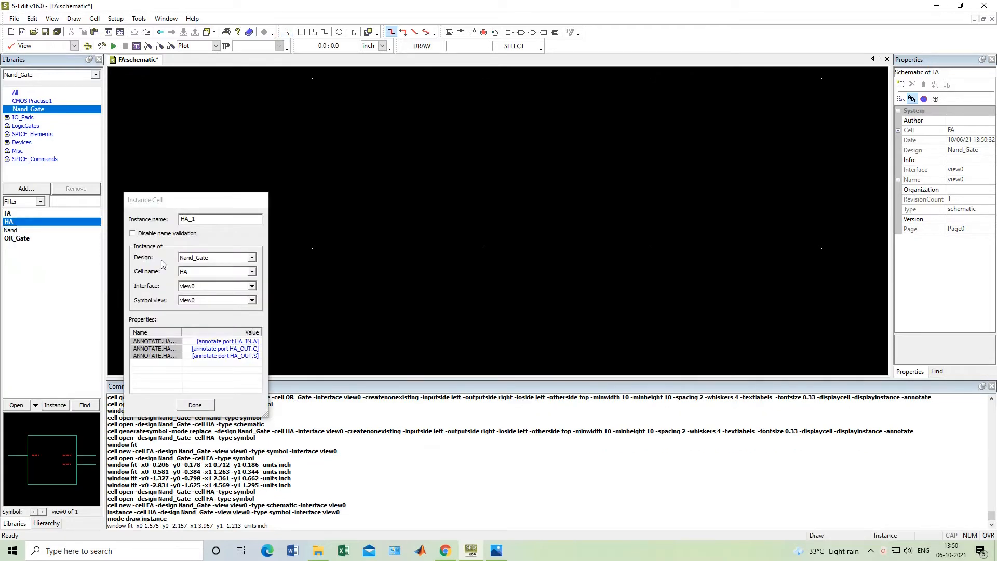
scroll(463, 201, down, 4)
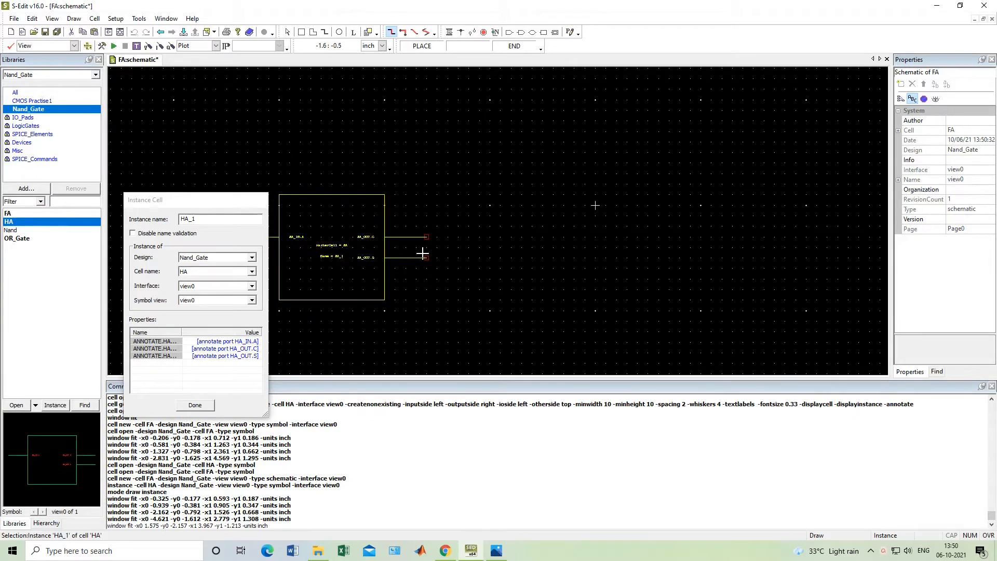
click(423, 254)
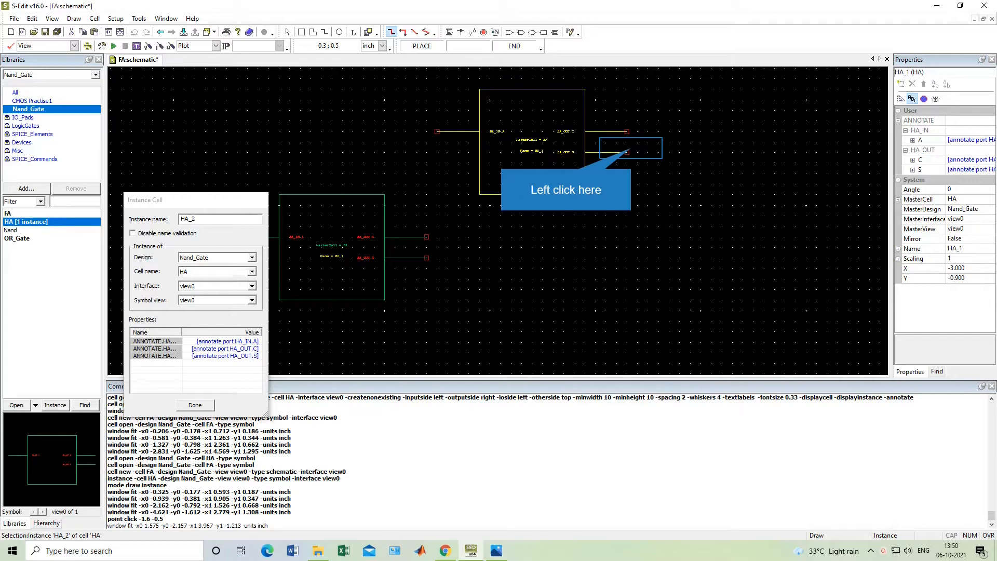
Place a second HA instance, HA_2, above and to the right of HA_1 in the FA schematic and end placement
click(627, 151)
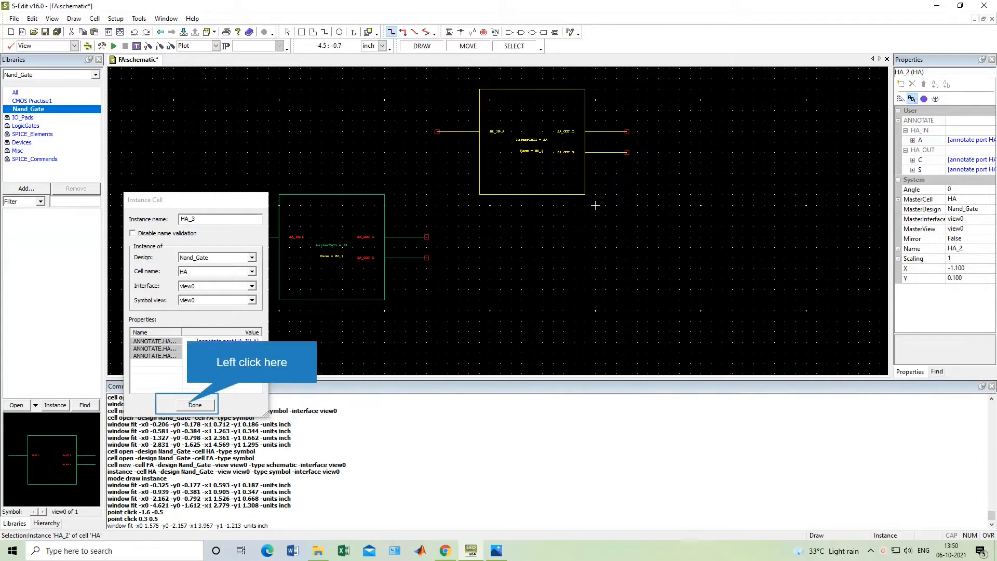
click(194, 406)
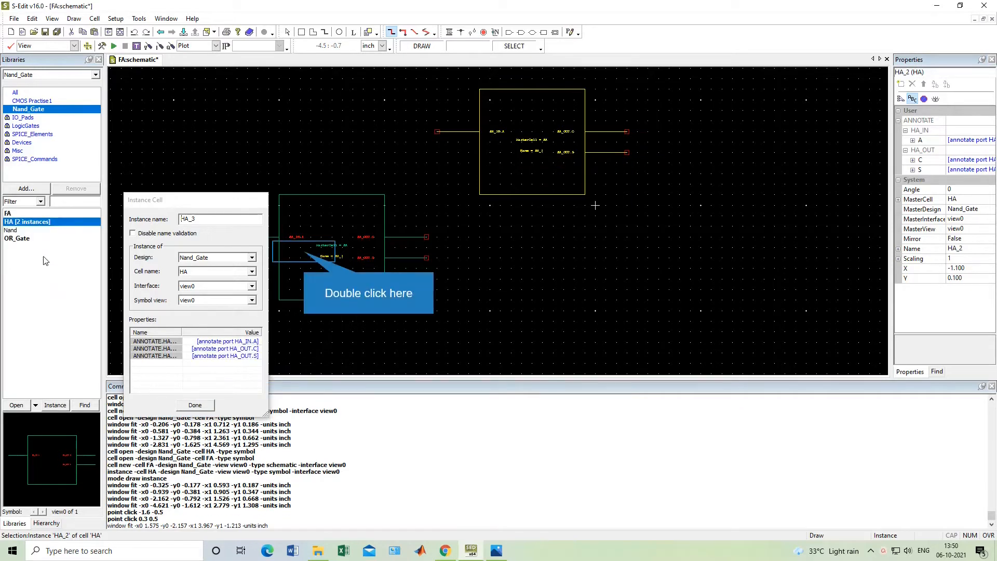
Open the schematic inside HA_1 and rename its lower input port to HA_IN.B
double_click(303, 255)
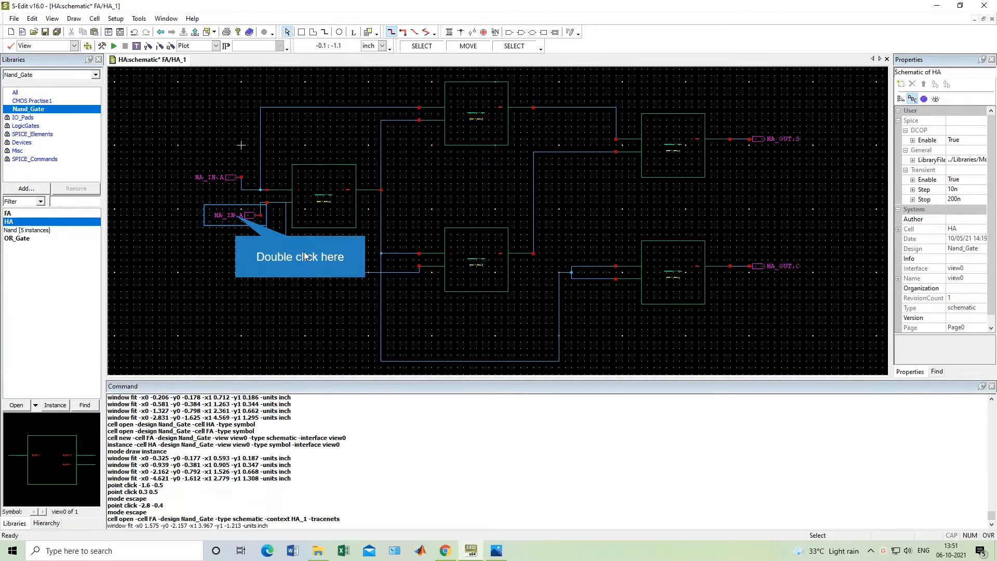
double_click(236, 216)
click(534, 267)
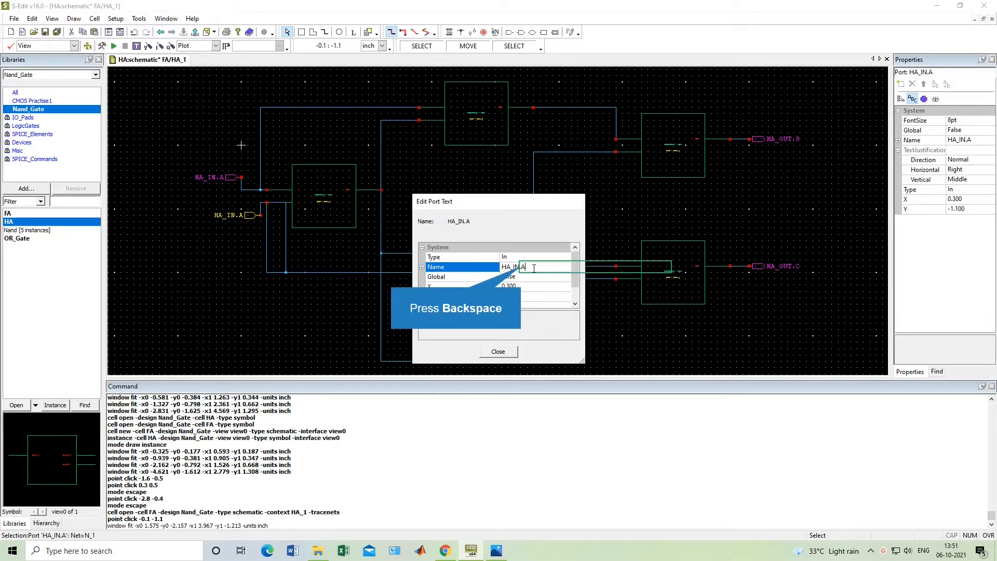
key(BackSpace)
text(B)
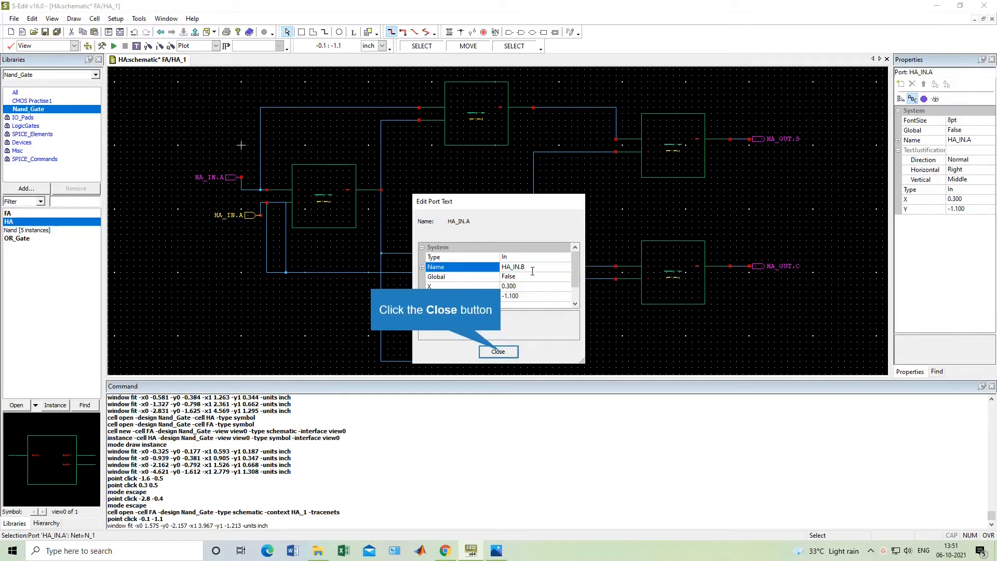
click(498, 352)
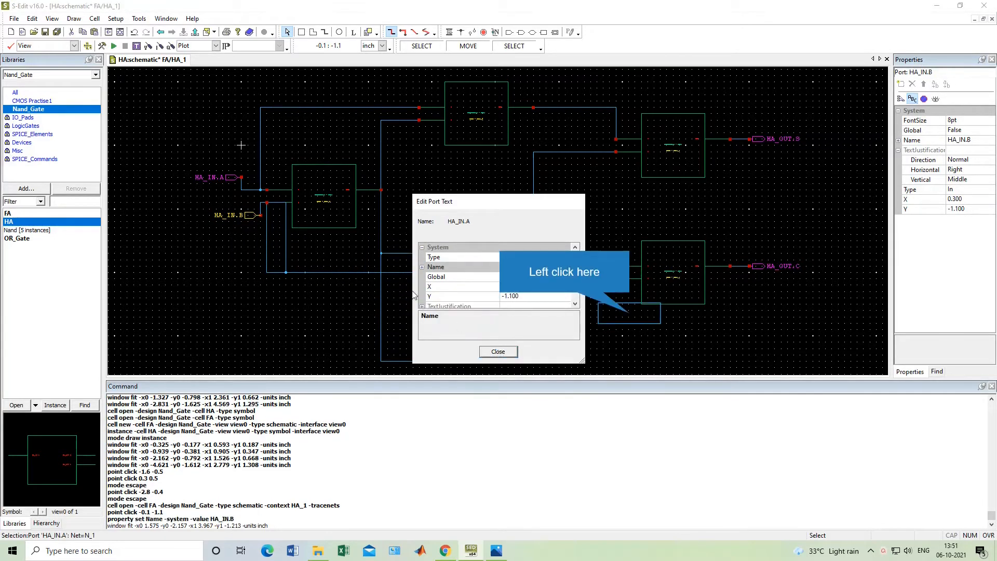
click(629, 313)
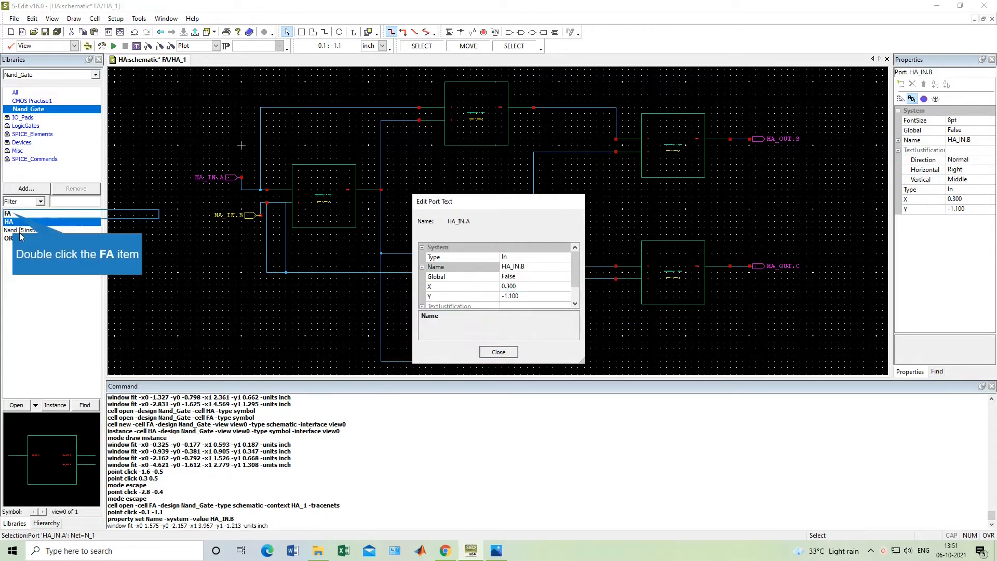
Return to the FA schematic and delete both HA instances
double_click(14, 214)
click(342, 267)
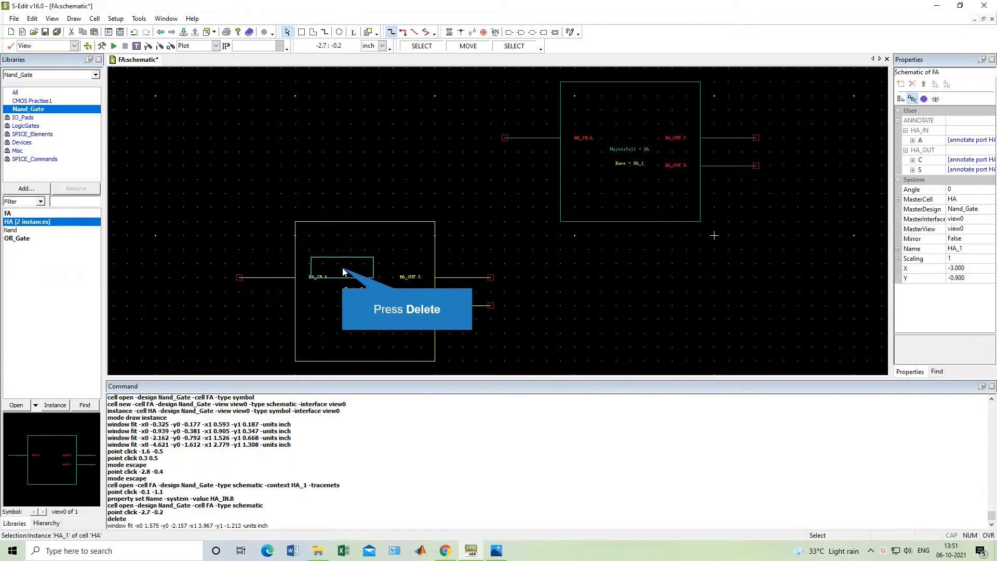
key(Delete)
click(582, 167)
key(Delete)
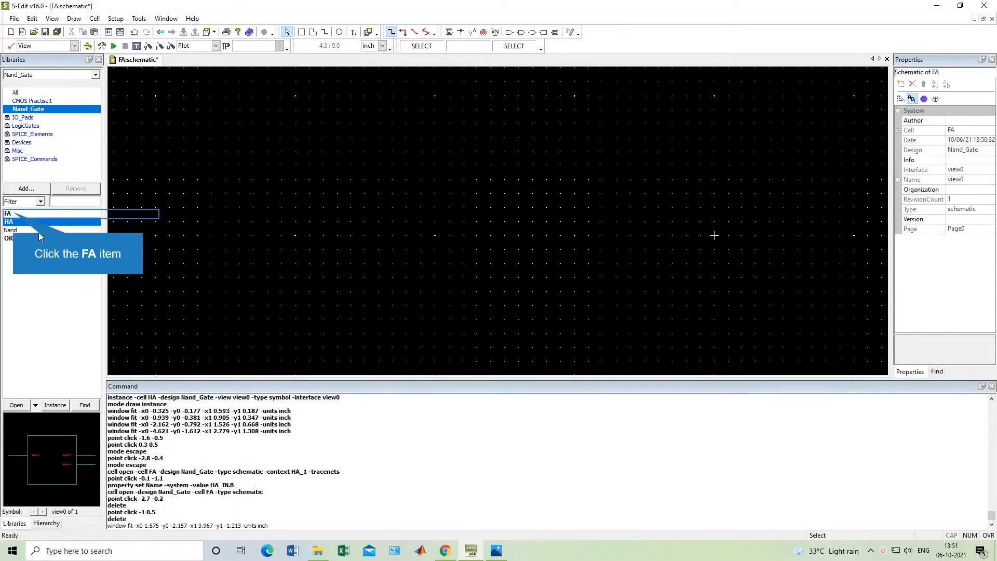
click(9, 214)
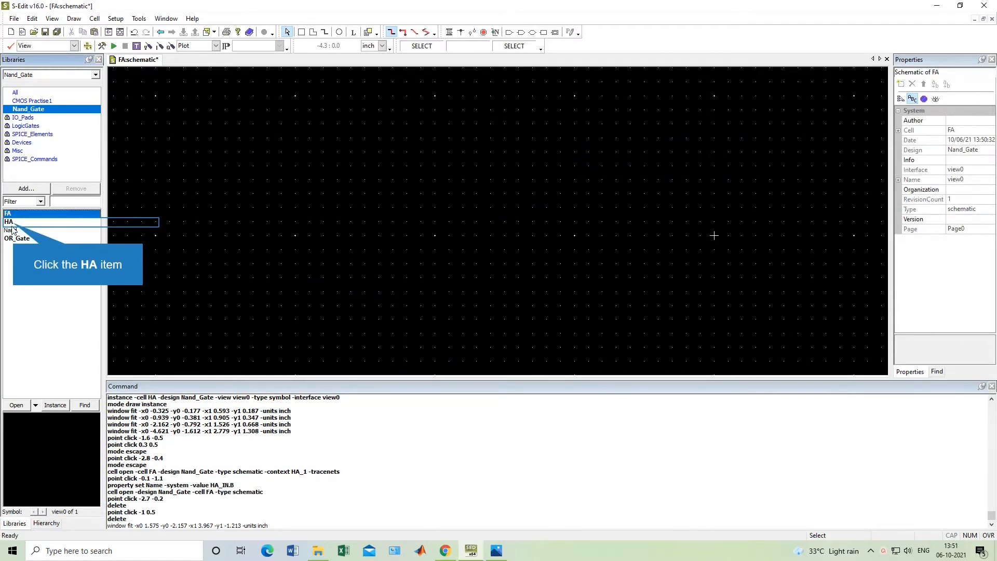
click(11, 223)
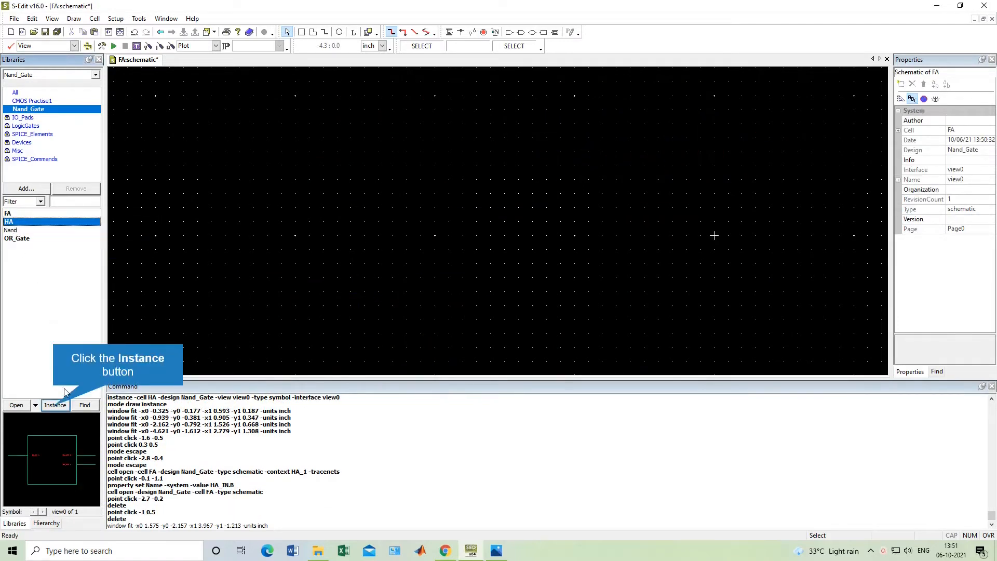
click(55, 405)
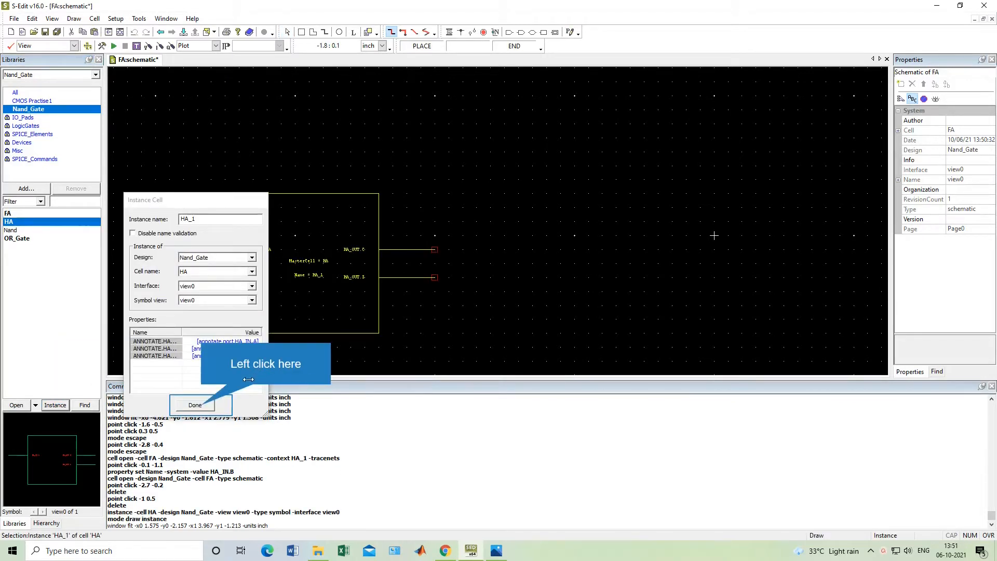
click(195, 405)
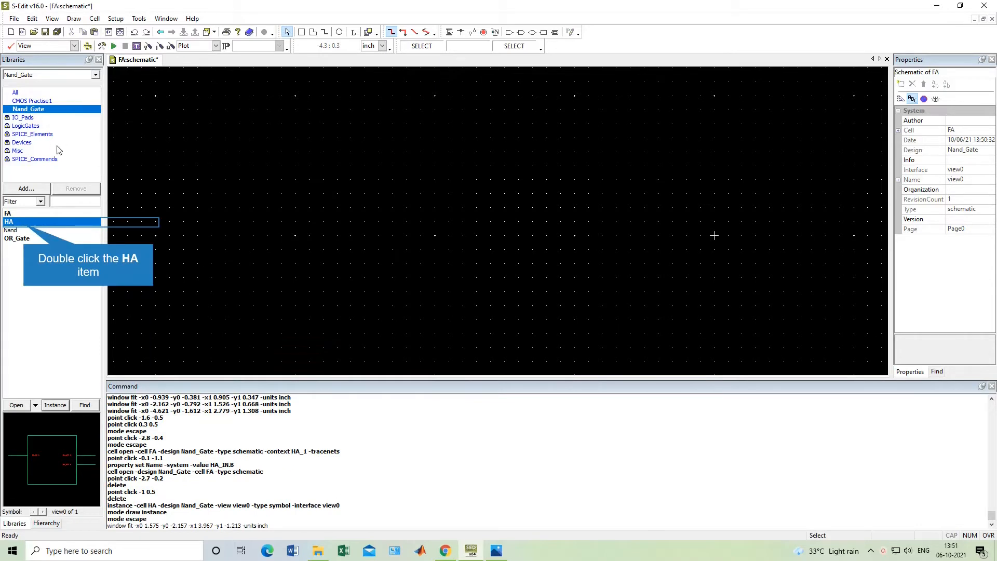
Open the HA schematic and regenerate the HA symbol from it, replacing the existing symbol
double_click(24, 224)
click(248, 234)
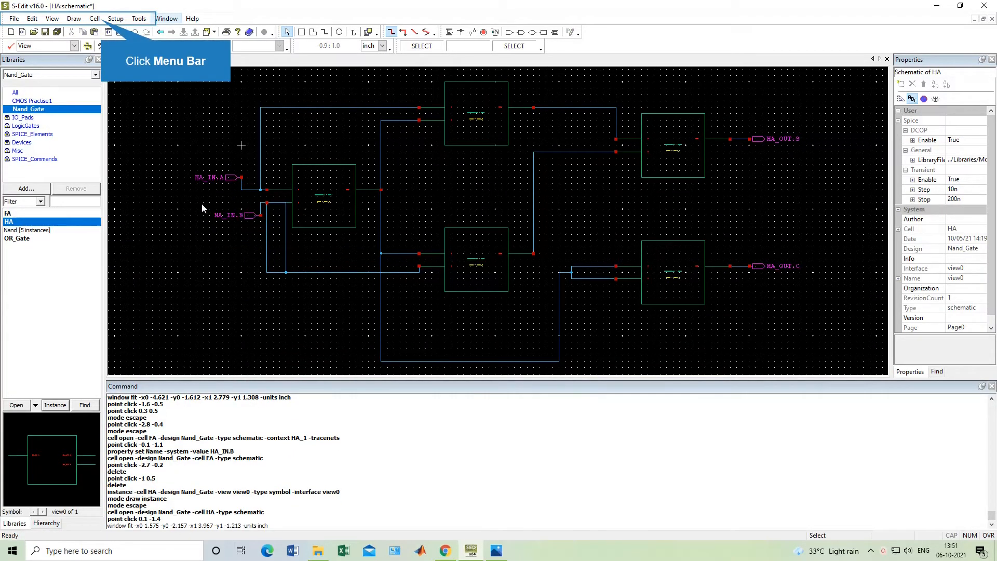
click(95, 18)
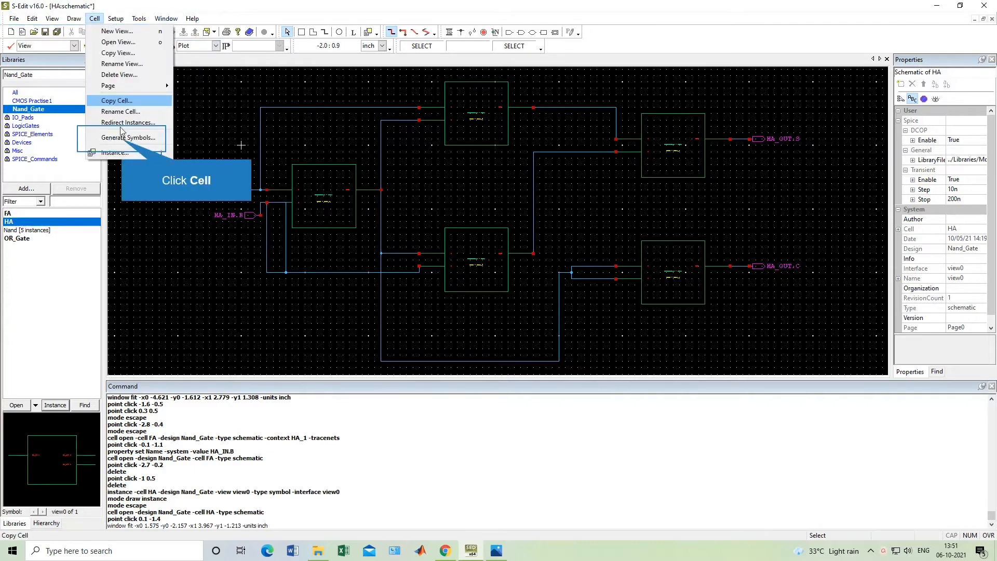
click(124, 138)
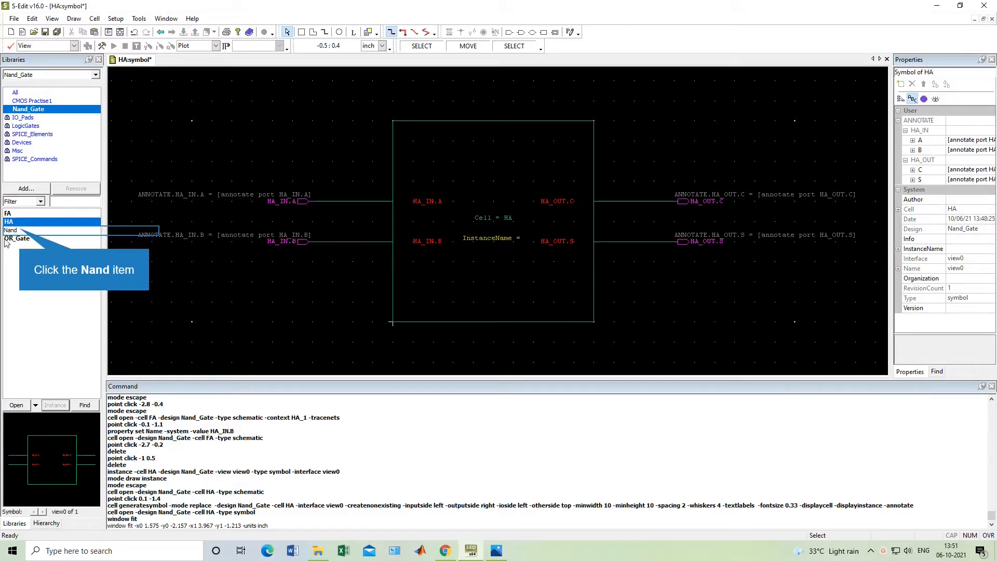
Open the FA symbol and try to create a new schematic view for cell FA with interface view0
click(14, 214)
double_click(14, 214)
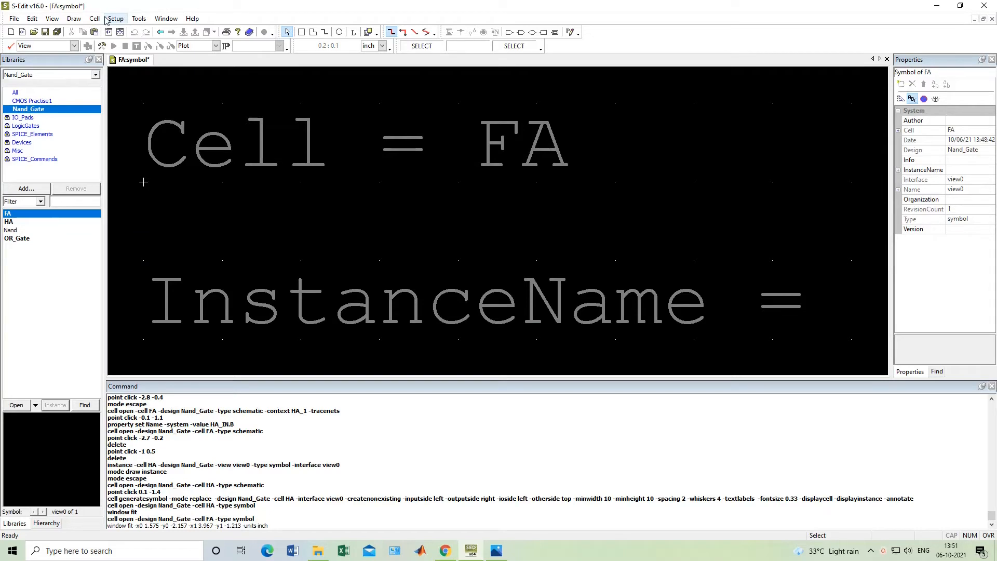
scroll(406, 186, down, 3)
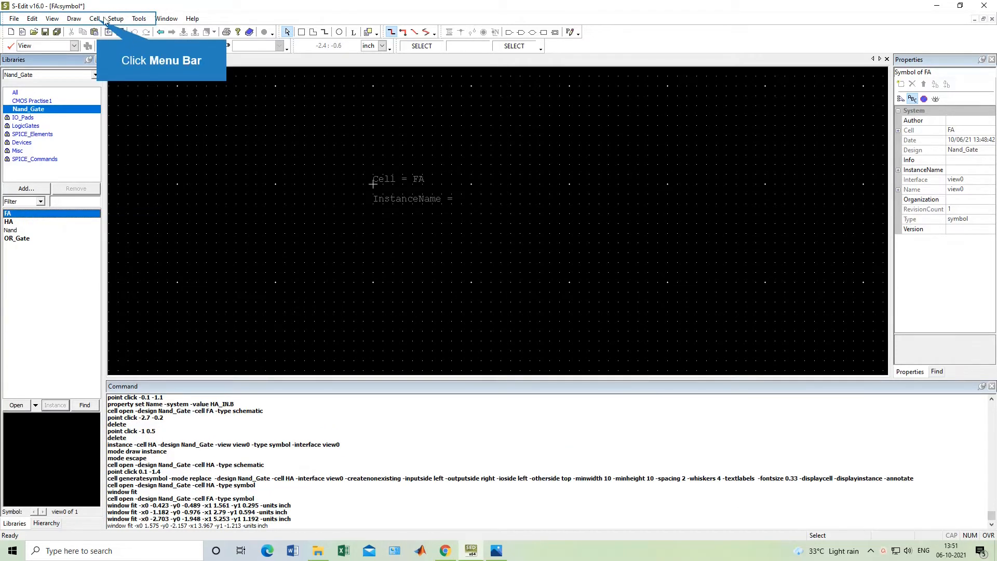
click(102, 19)
click(131, 42)
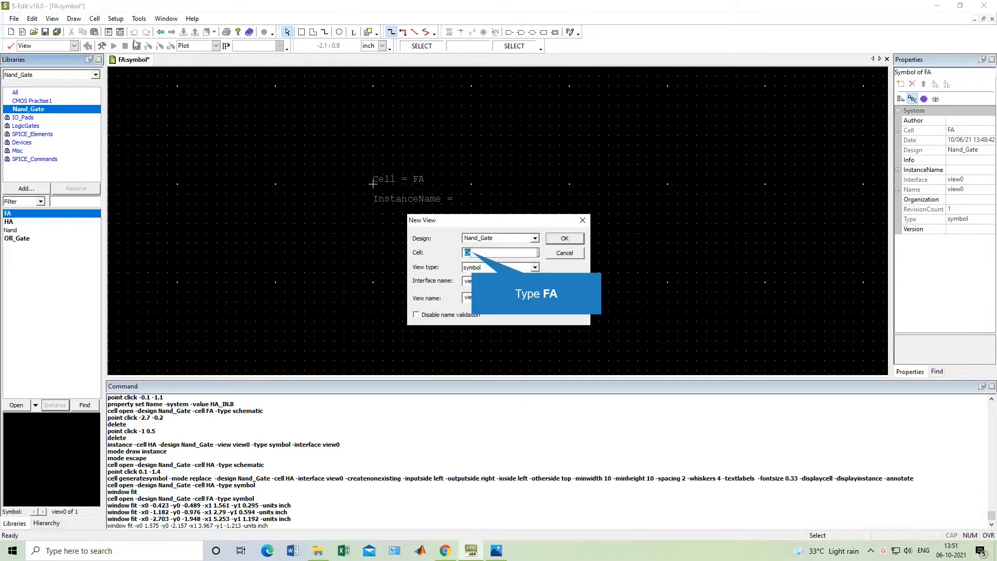
text(FA)
click(499, 267)
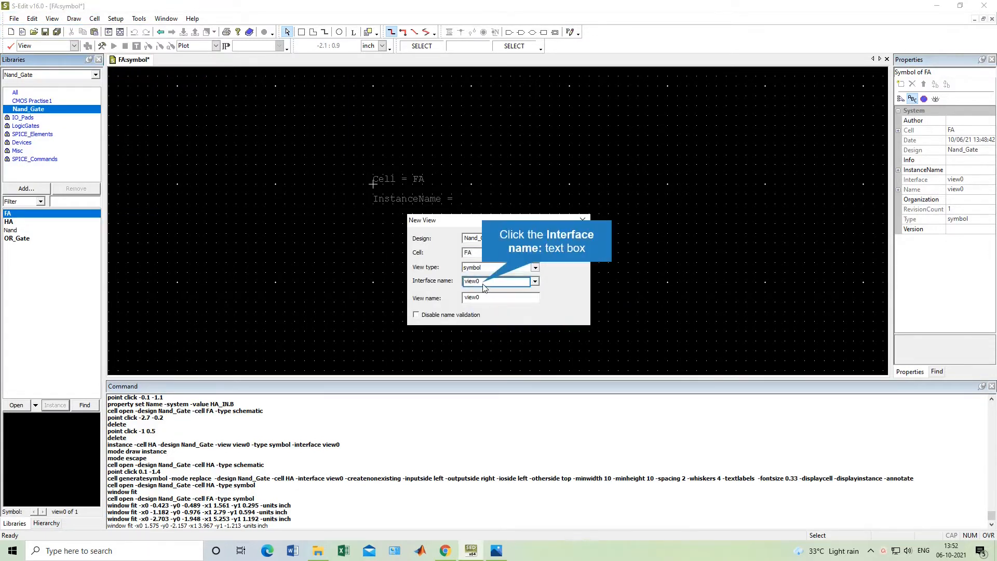
click(484, 285)
click(565, 239)
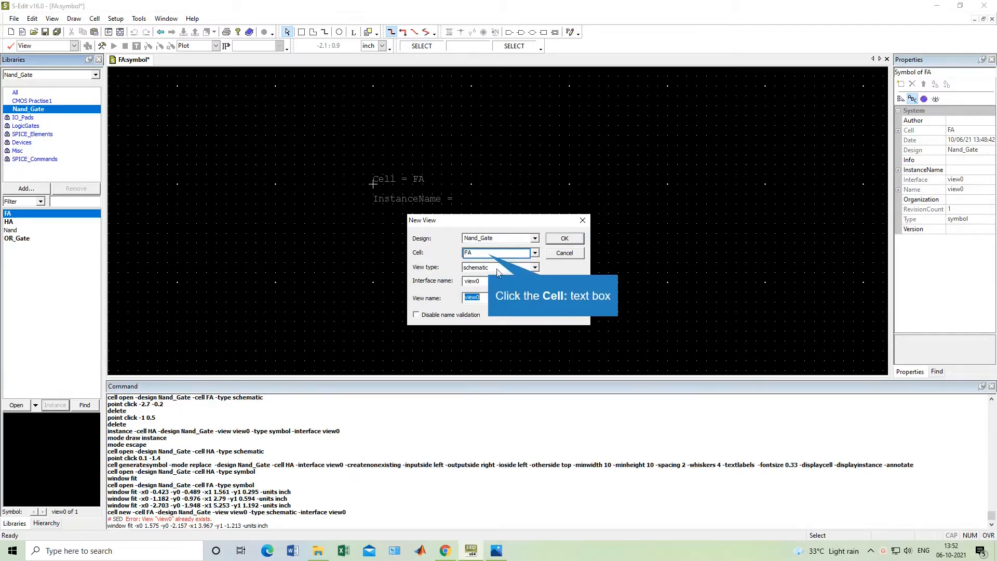
Change the new view's cell name to FA1 and create its schematic in the Nand_Gate design
click(489, 254)
text(1)
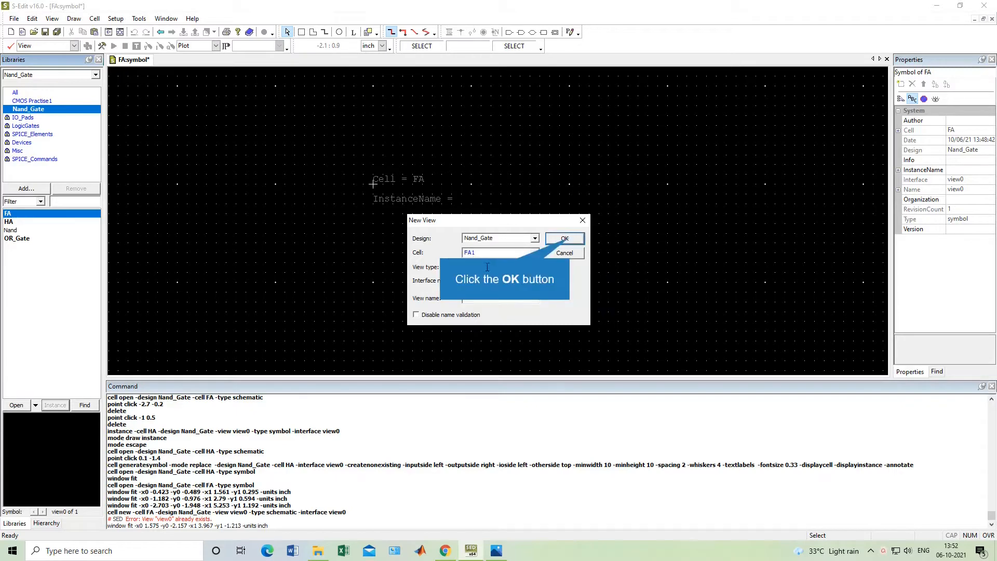
click(566, 240)
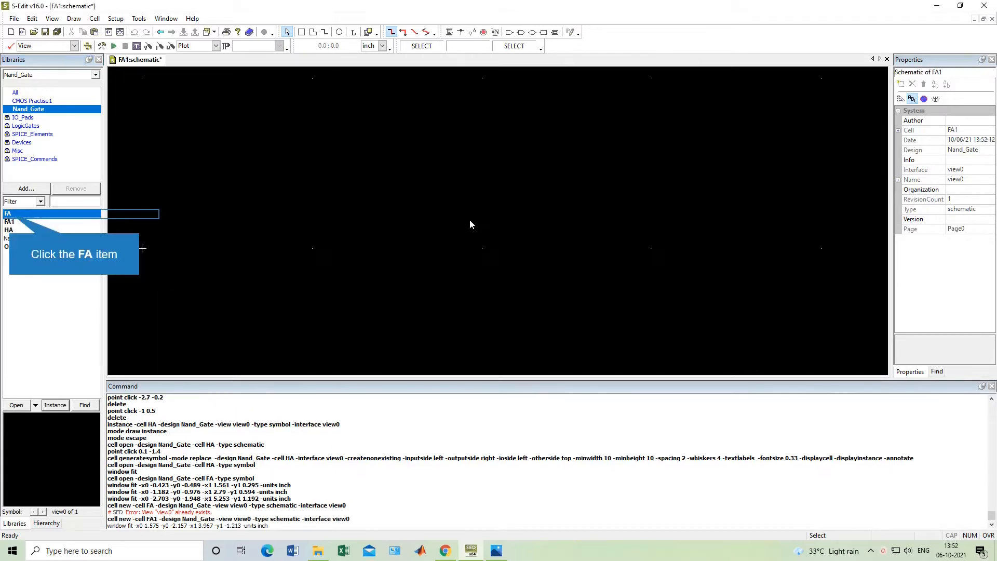
Delete all views of the old FA cell from the Nand_Gate design
click(10, 215)
click(14, 222)
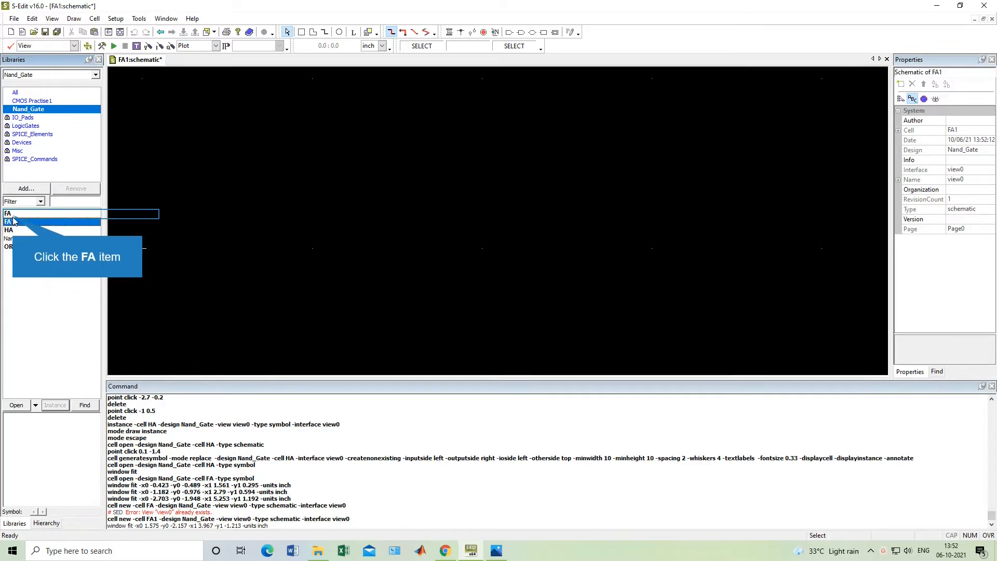
click(11, 214)
right_click(13, 215)
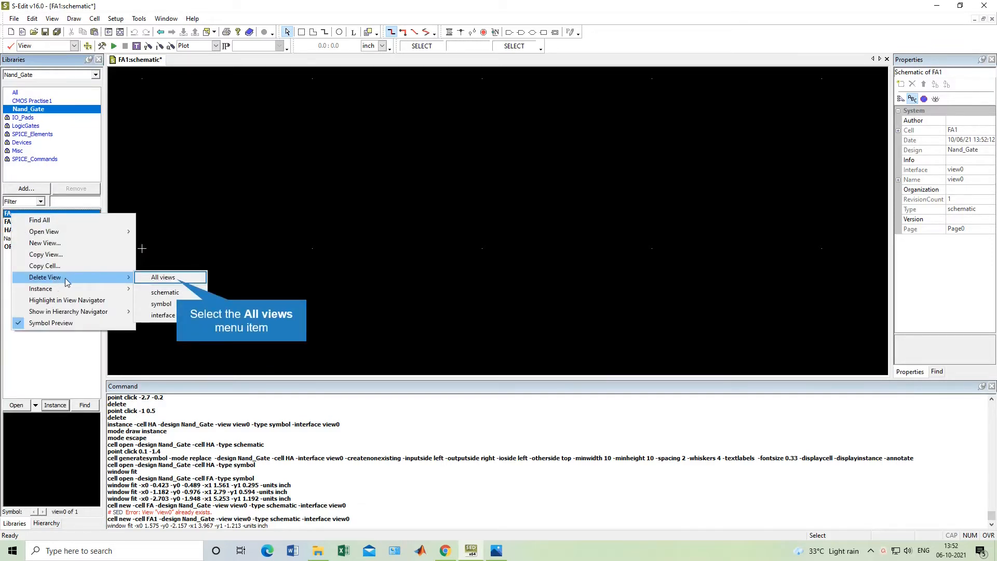
click(174, 279)
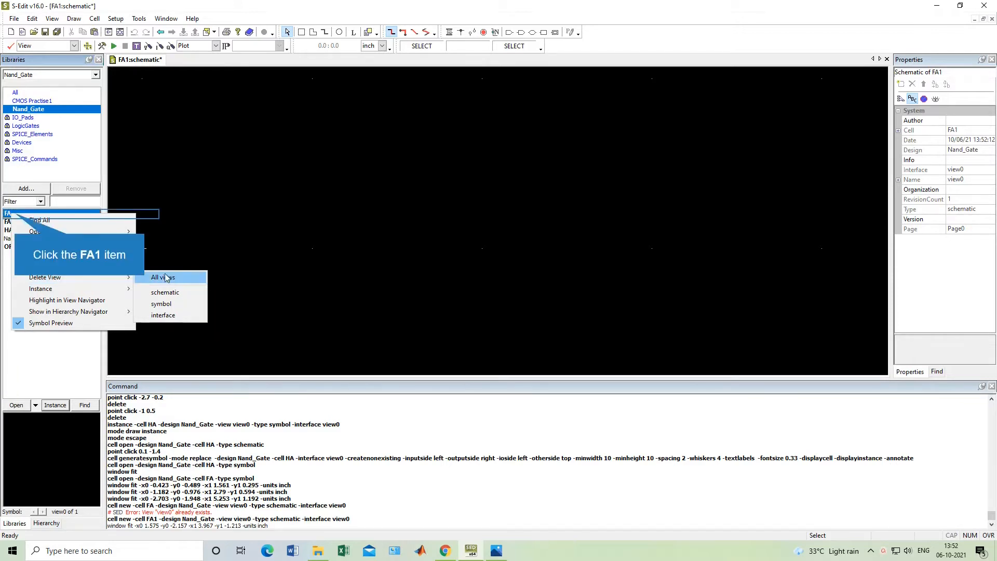
click(15, 215)
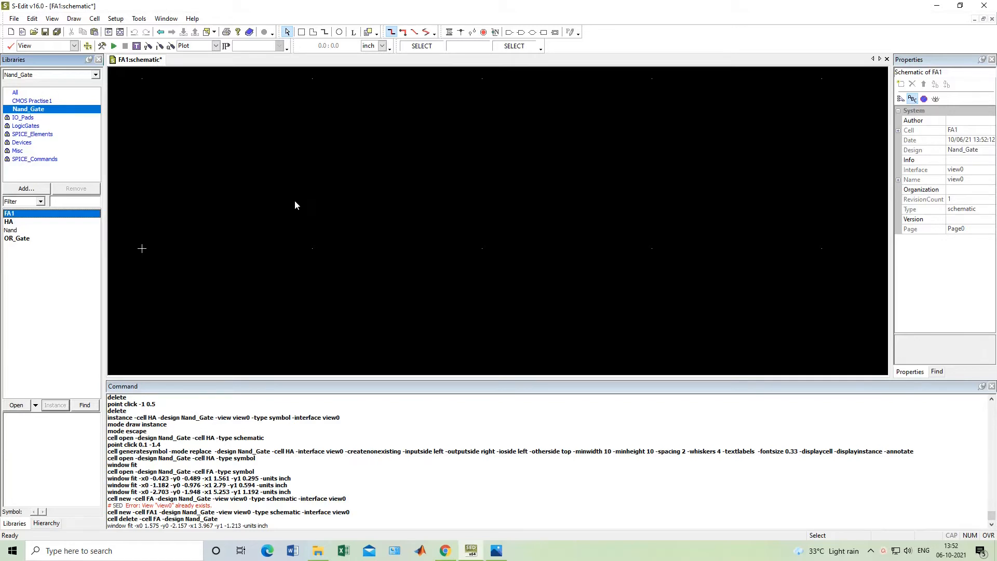
Place two HA instances, HA_1 and HA_2, in the FA1 schematic, with HA_2 above and to the right of HA_1
click(15, 221)
click(55, 405)
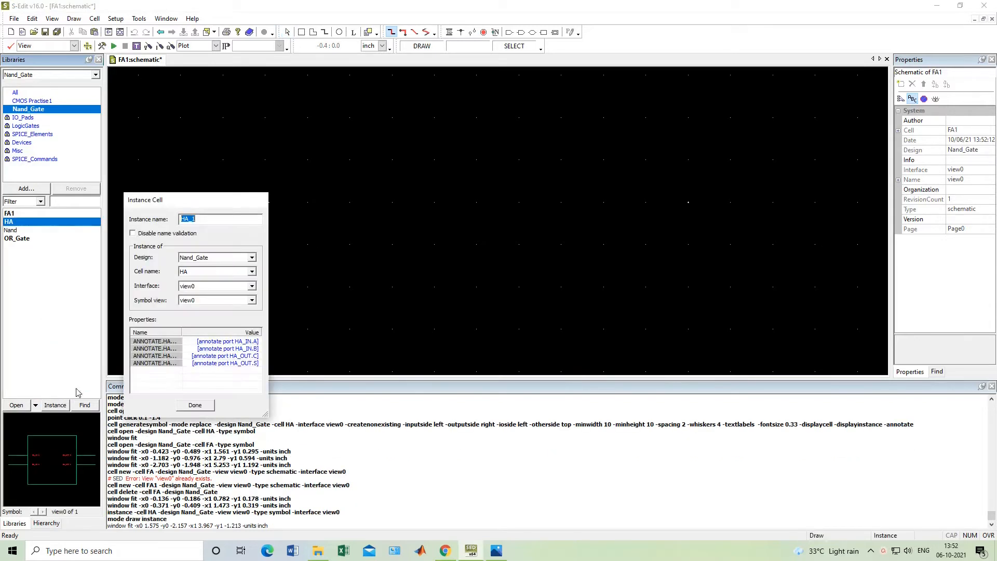
scroll(300, 227, down, 2)
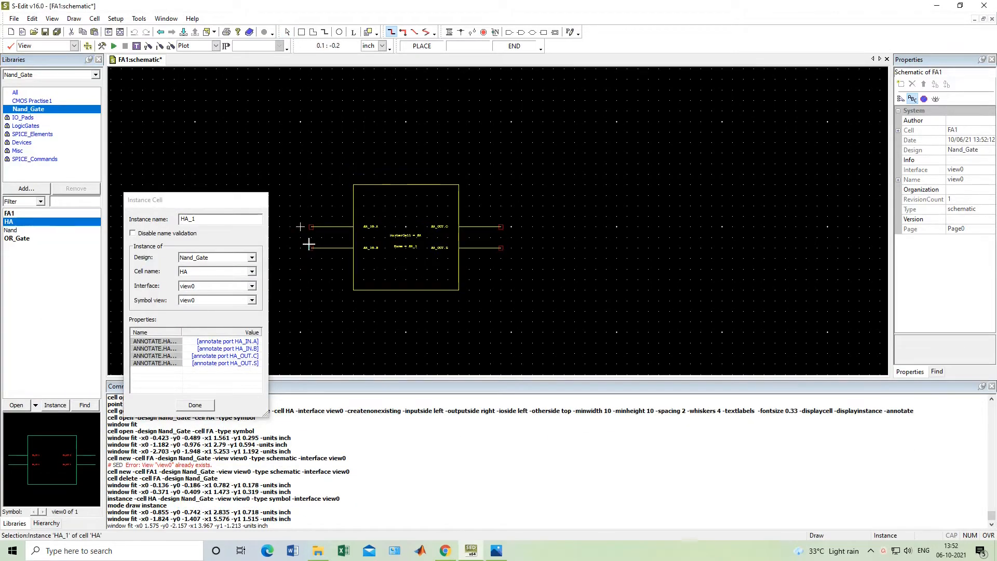
click(300, 227)
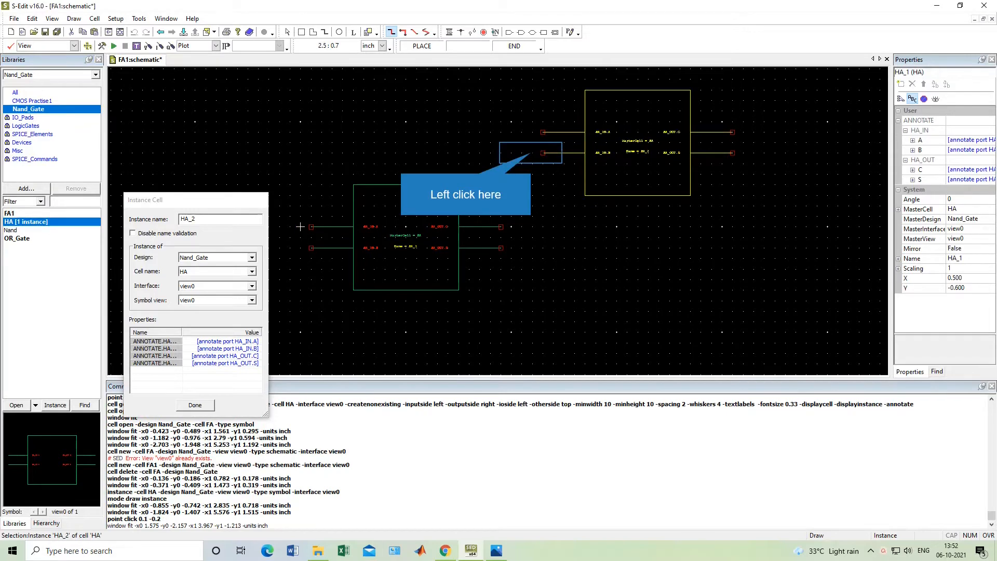
click(530, 153)
key(Escape)
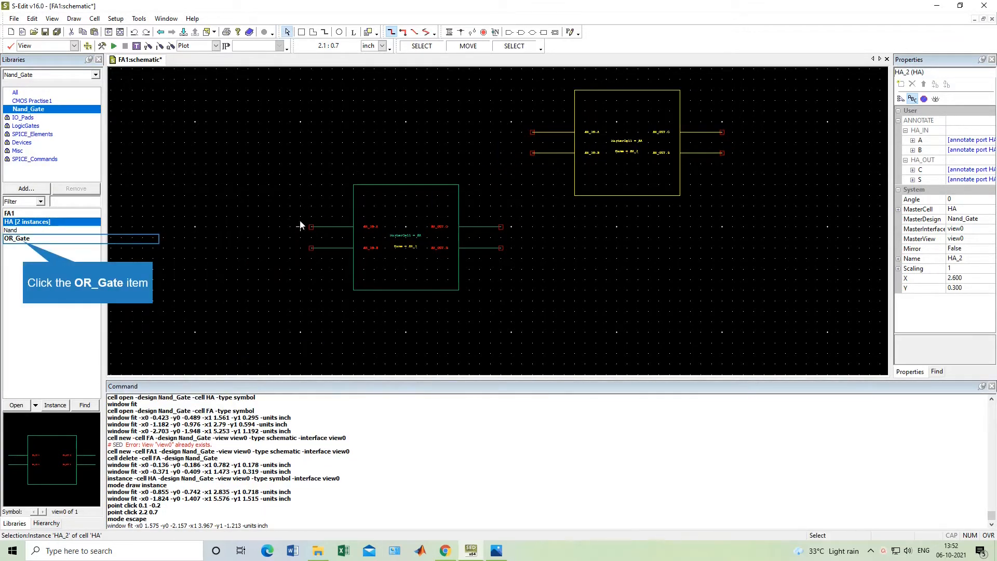
Place one OR_Gate instance, OR_Gate_1, below and to the right of HA_2 in the FA1 schematic
click(23, 239)
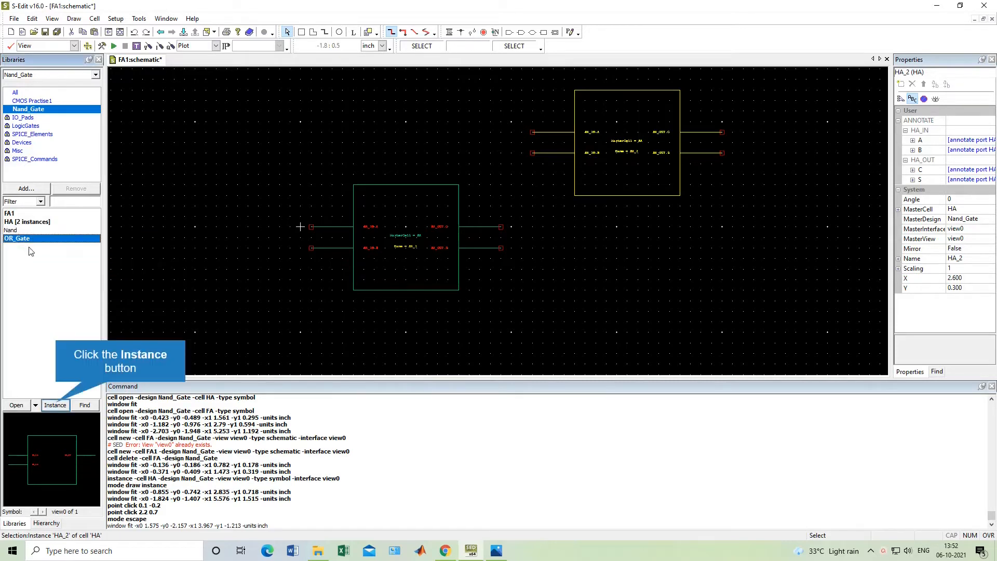
click(55, 404)
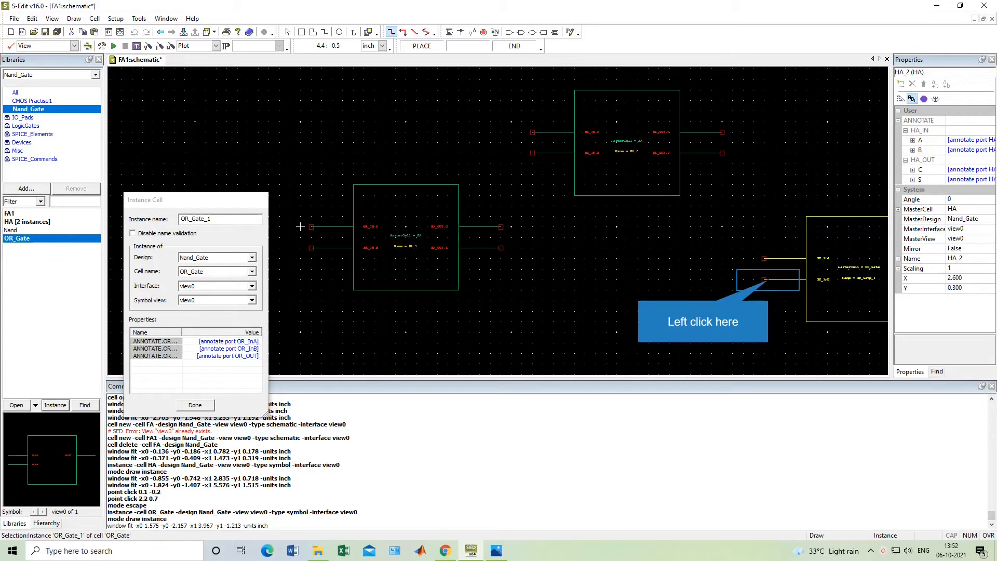
click(765, 280)
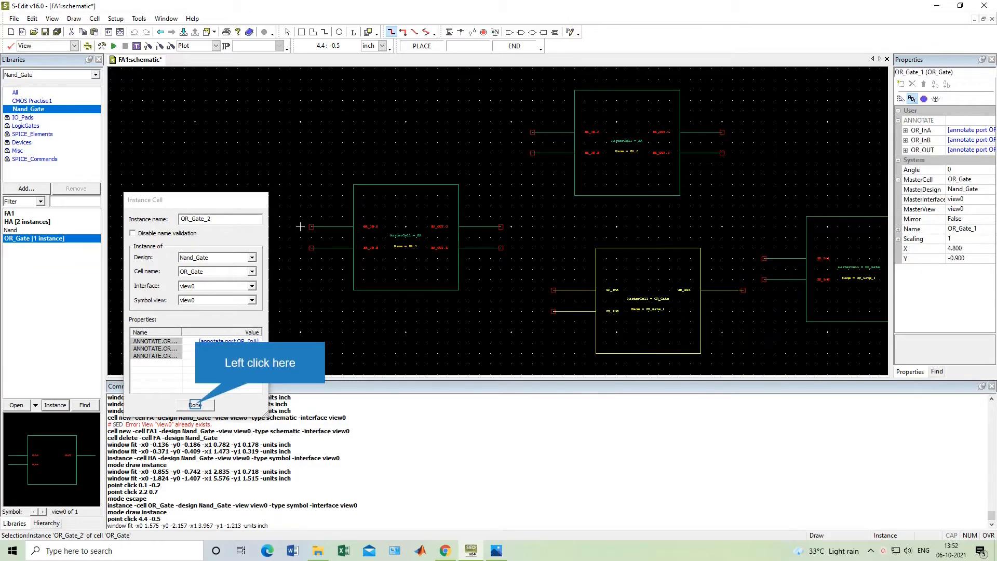
click(196, 406)
click(646, 297)
key(Right)
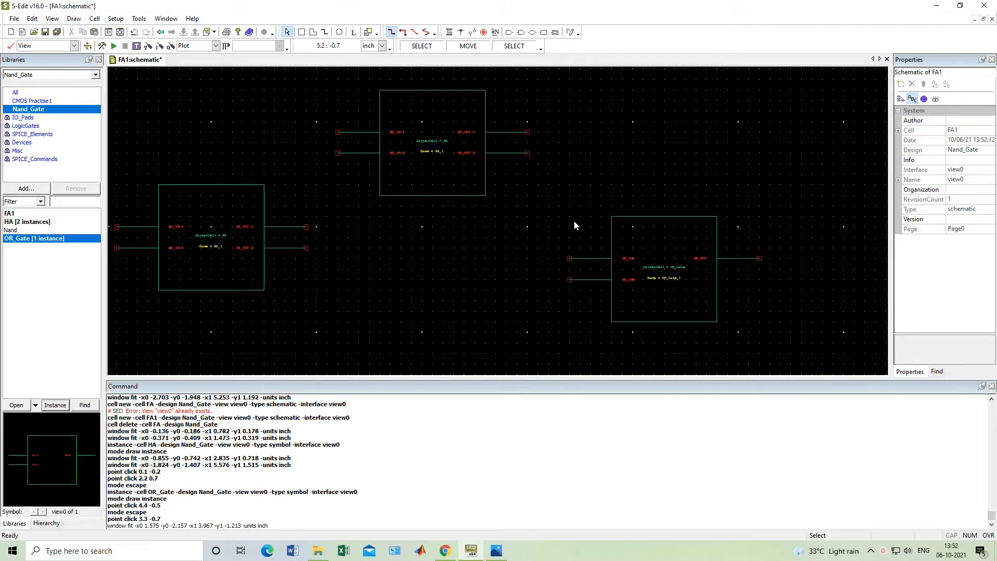
Switch to Photos to check the full adder reference diagram 4-34.png, and return to the FA1 schematic
scroll(544, 188, down, 1)
scroll(544, 188, up, 1)
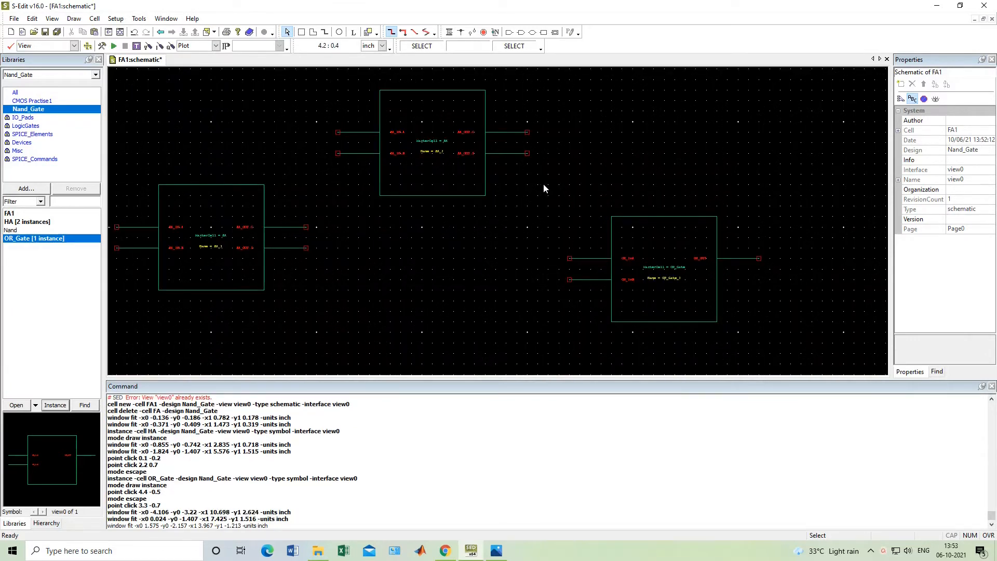
scroll(385, 213, down, 1)
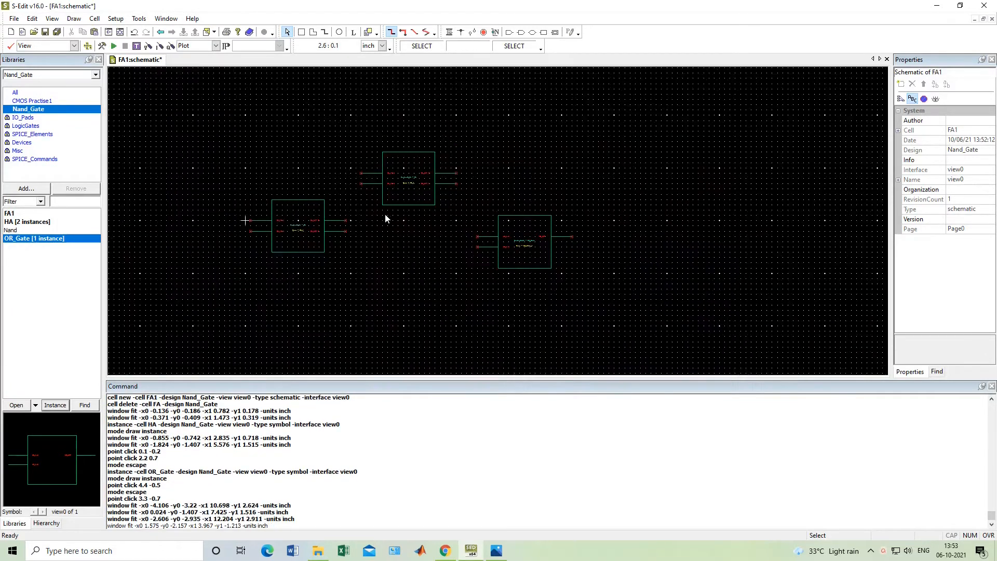
click(246, 221)
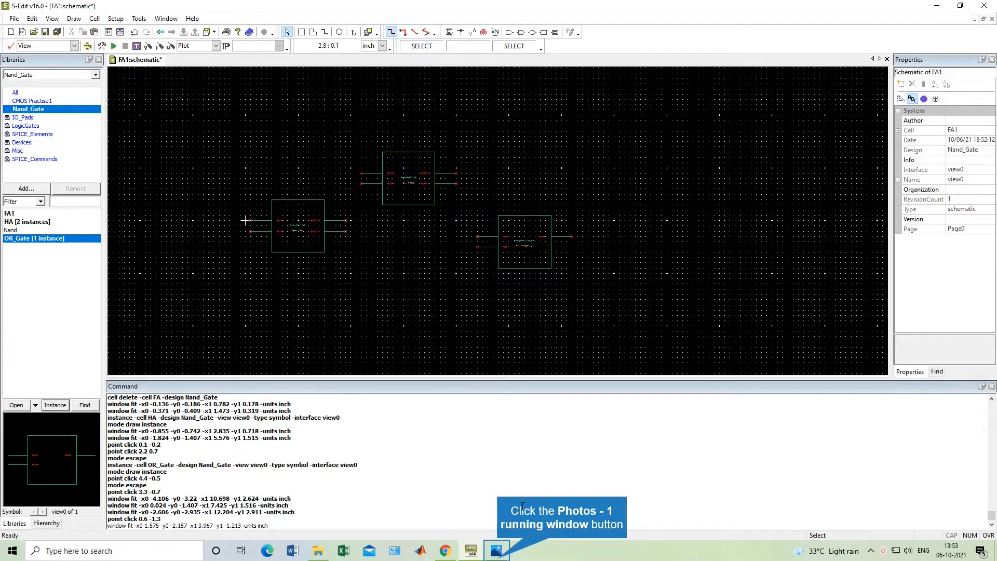
click(496, 551)
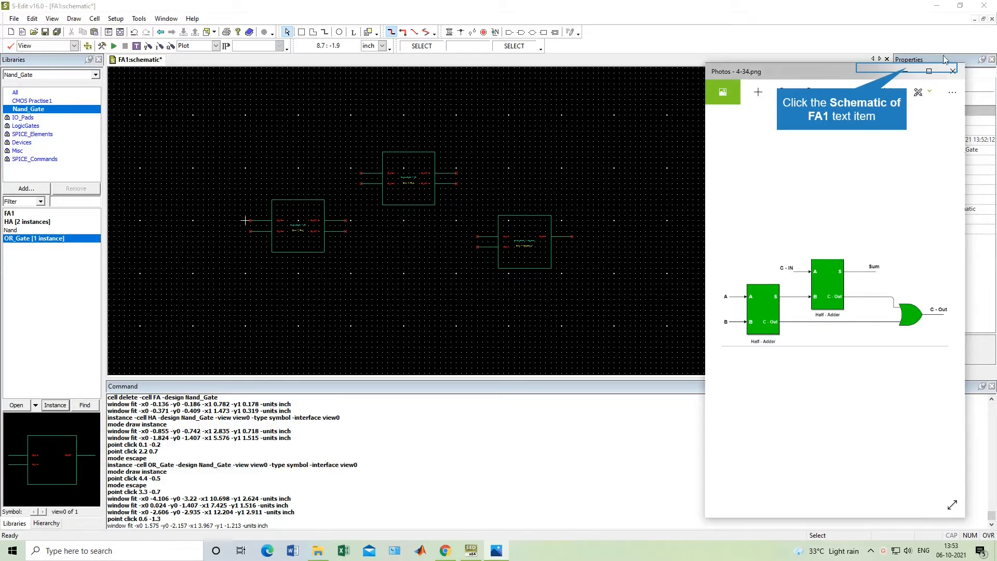
click(910, 72)
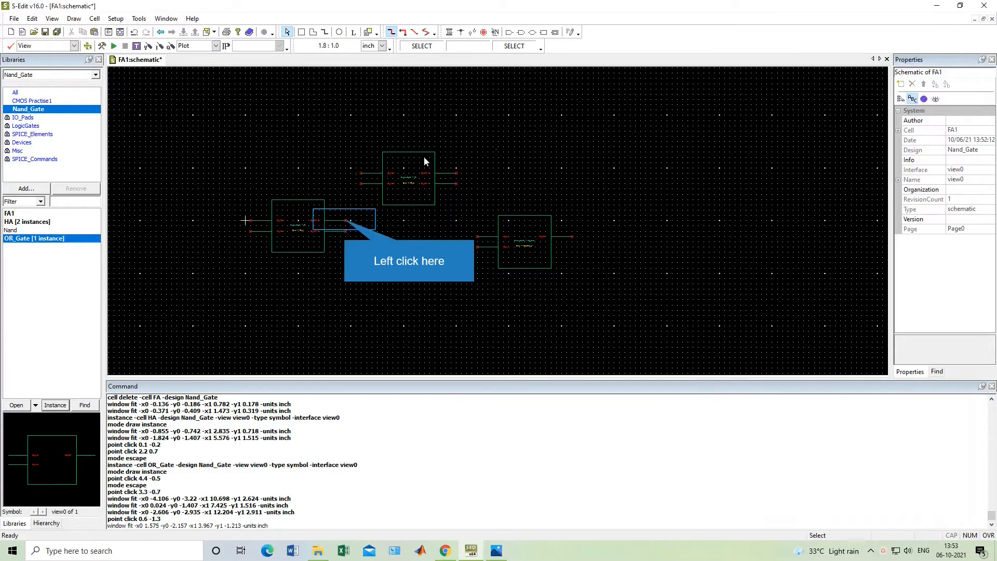
Draw a wire between HA_1's upper output and HA_2's lower input
click(345, 220)
click(450, 32)
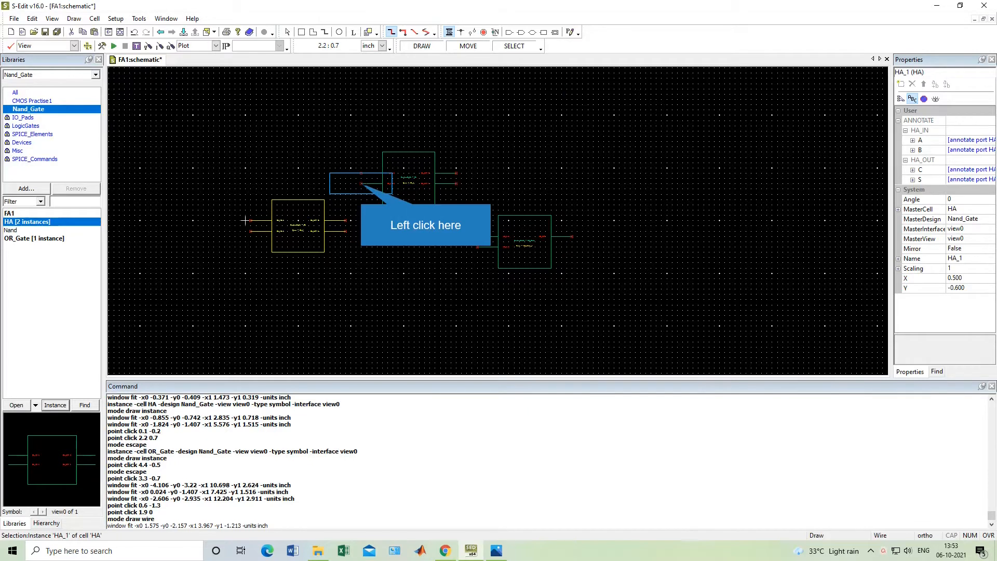
drag(361, 183, 345, 221)
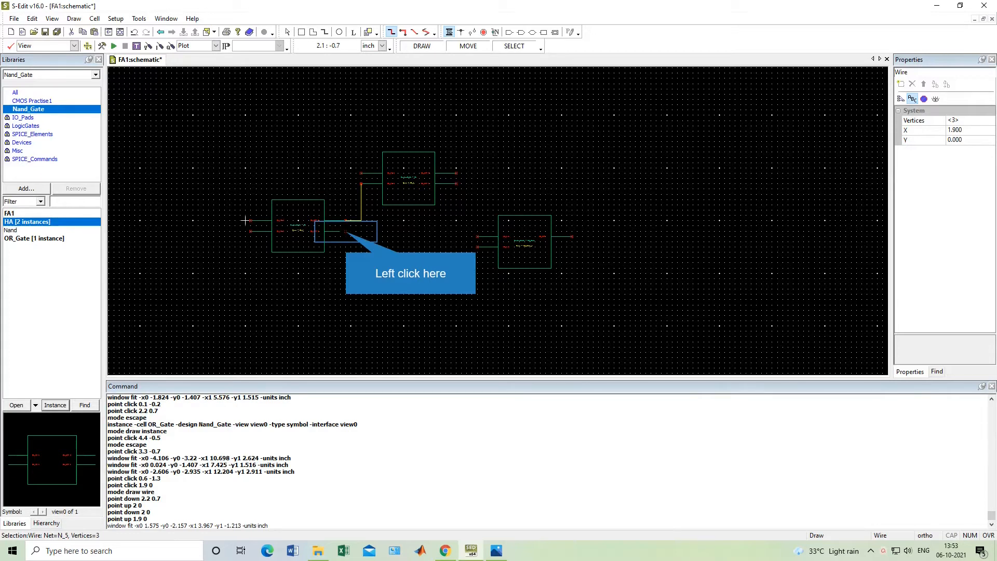
Wire HA_1's lower output to OR_Gate_1's lower input and HA_2's lower output to OR_Gate_1's upper input
drag(346, 231, 416, 237)
drag(415, 237, 477, 248)
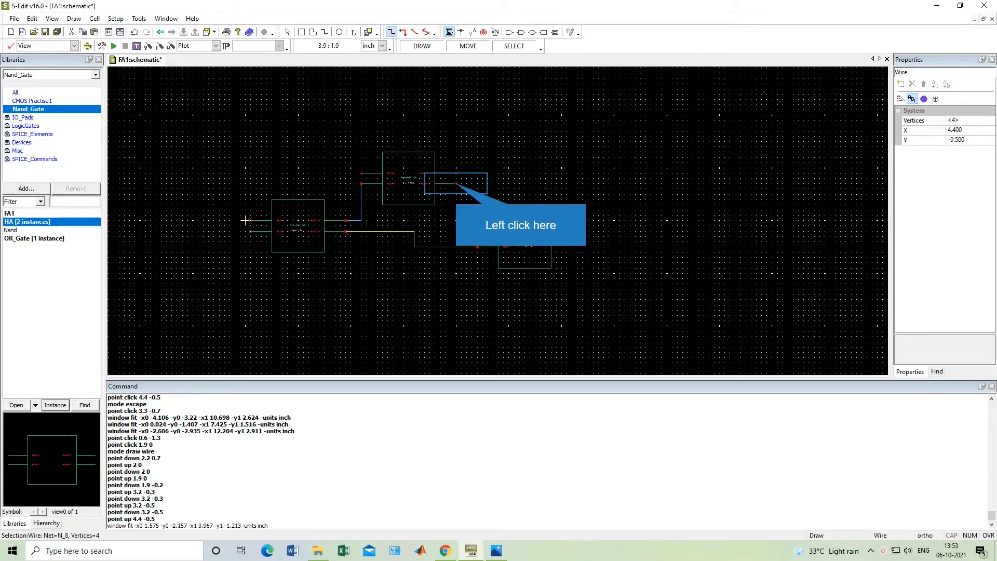
mouse_move(456, 184)
mouse_down()
mouse_move(477, 194)
mouse_move(476, 237)
mouse_up()
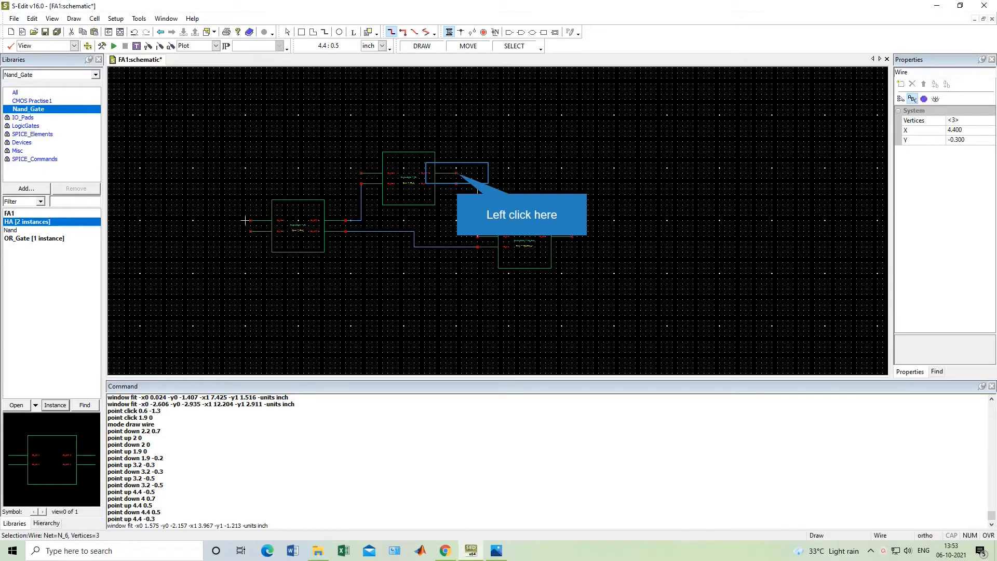
Draw short open-ended wires outward from HA_2's upper output and OR_Gate_1's output
drag(456, 174, 467, 174)
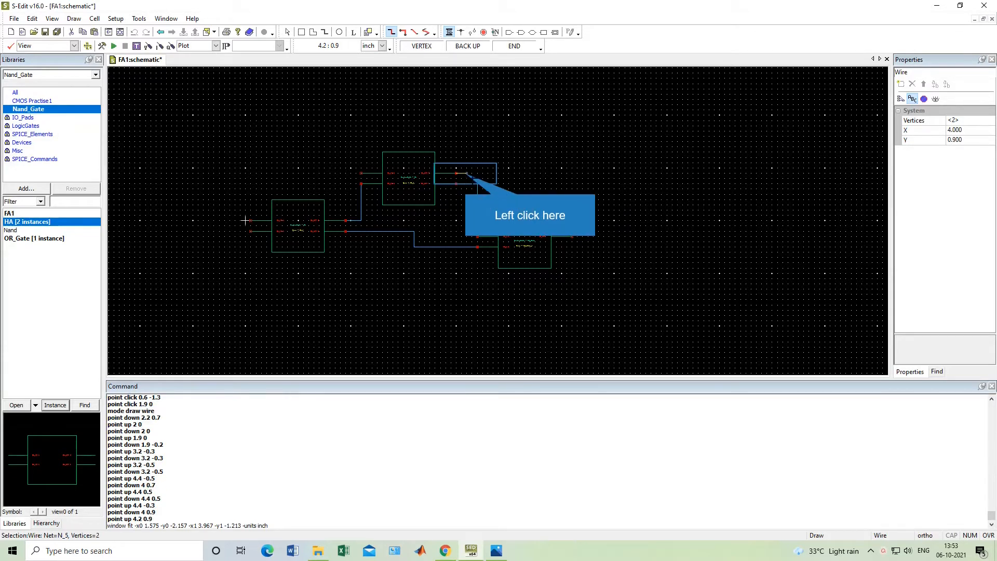
click(467, 174)
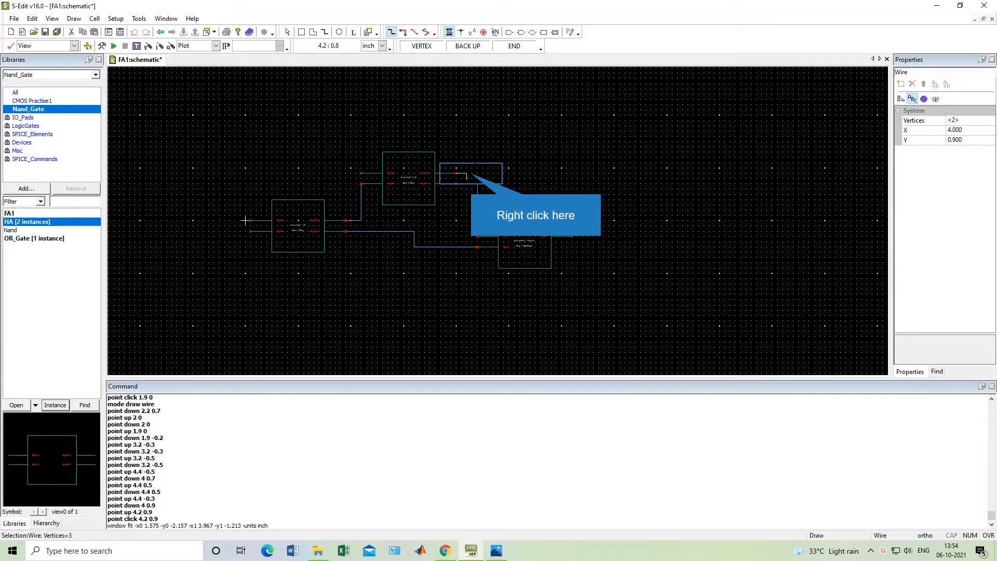
right_click(467, 177)
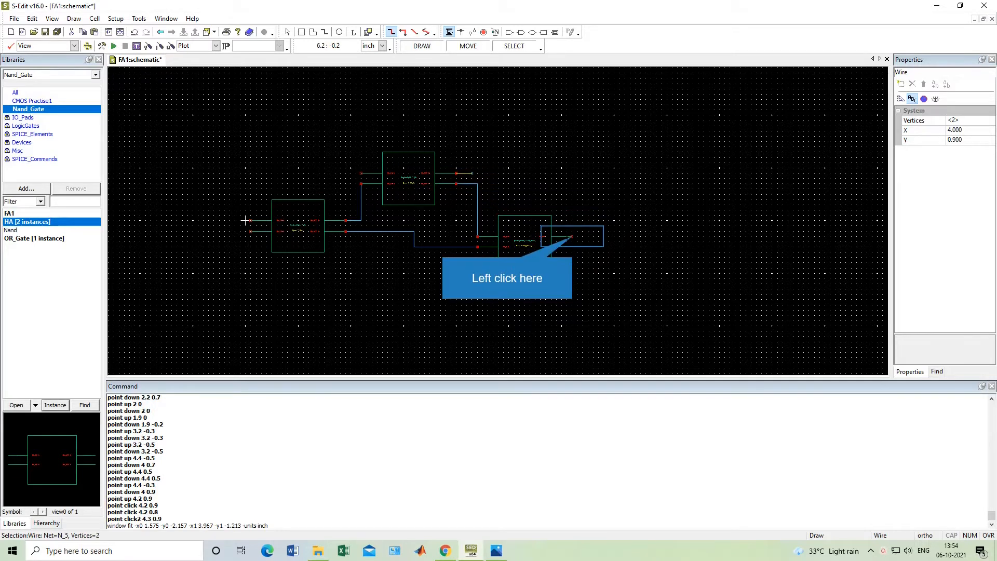
drag(571, 237, 582, 237)
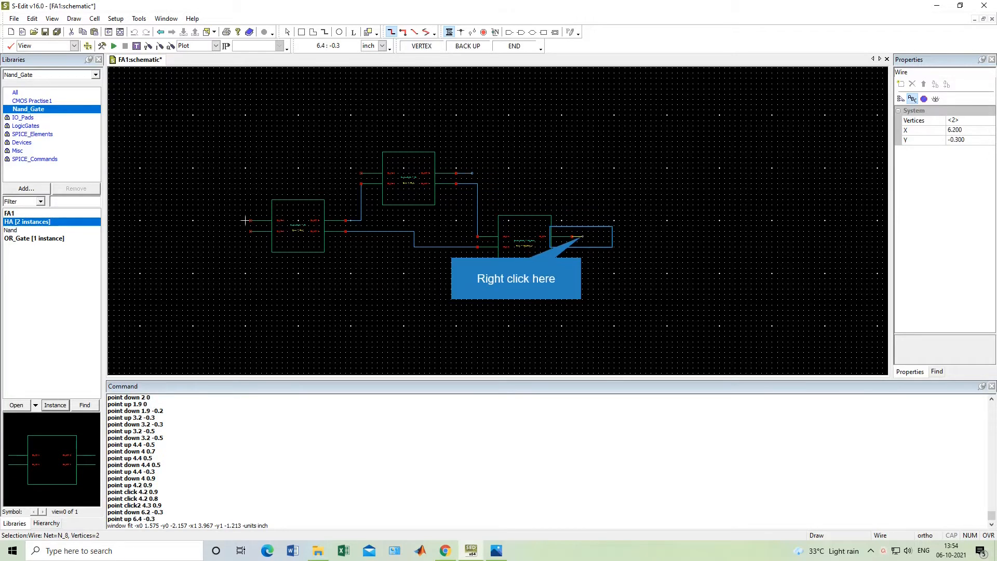
right_click(582, 237)
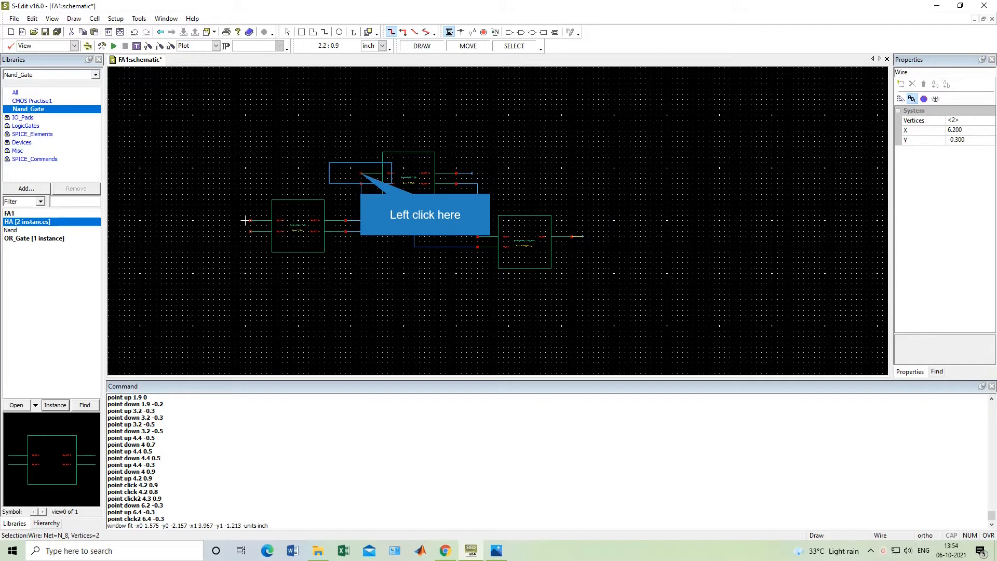
Draw short open-ended wires outward from HA_2's upper input and both HA_1 inputs
drag(362, 173, 351, 173)
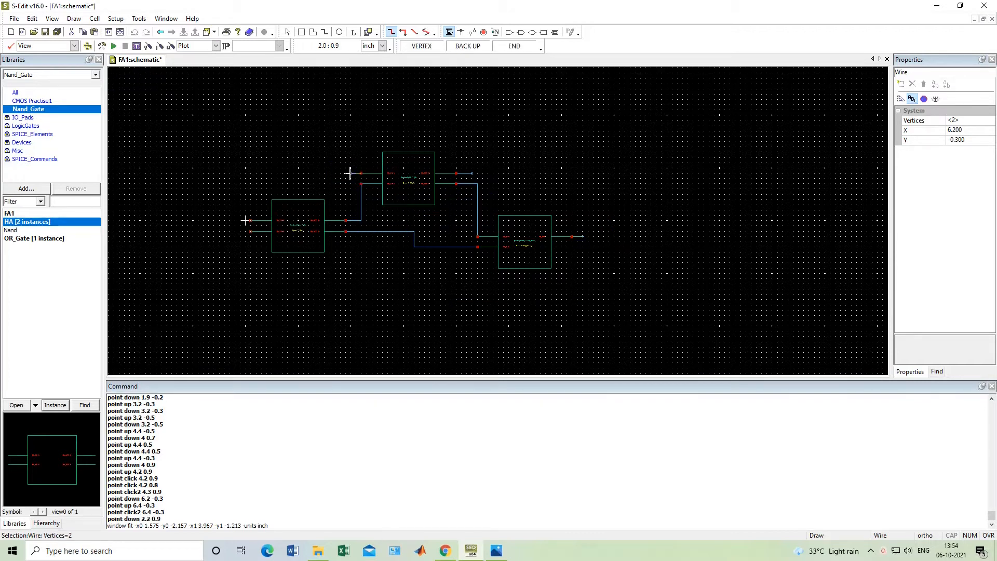
right_click(351, 173)
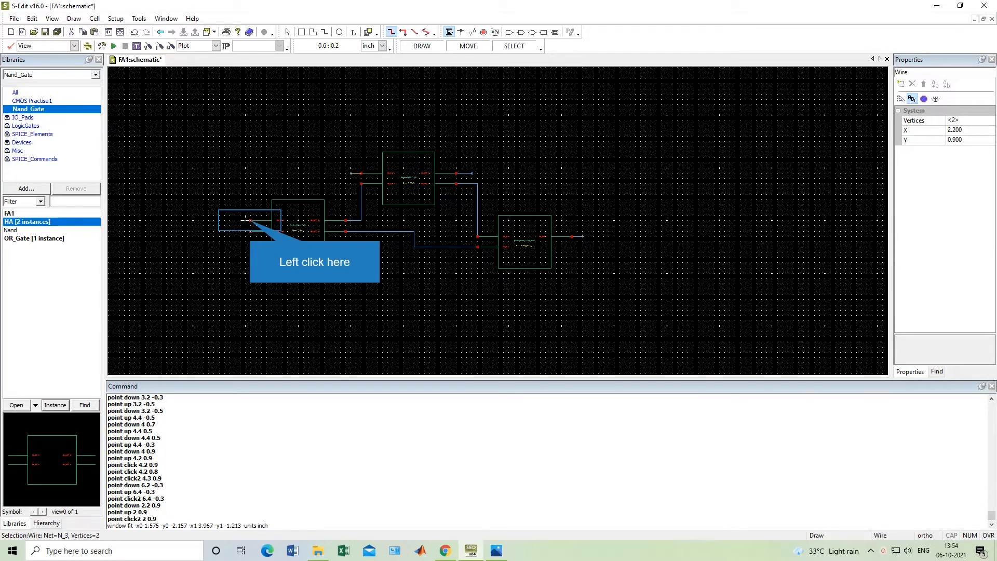
mouse_move(251, 220)
mouse_down()
mouse_move(236, 220)
mouse_move(236, 231)
mouse_up()
right_click(236, 221)
right_click(236, 231)
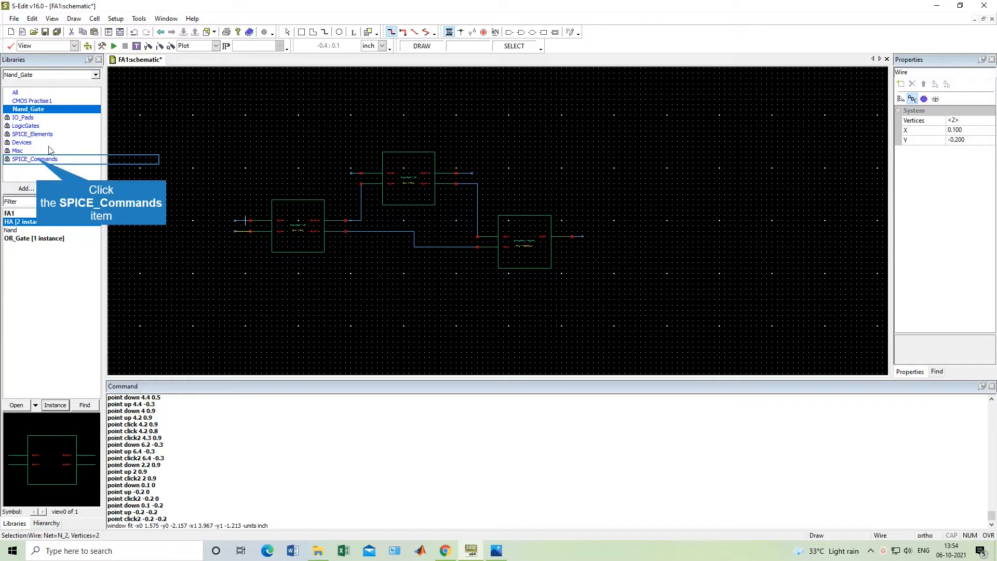
Place three Gnd instances from the Misc library: two below the half adders and one far to the right of OR_Gate_1
click(38, 159)
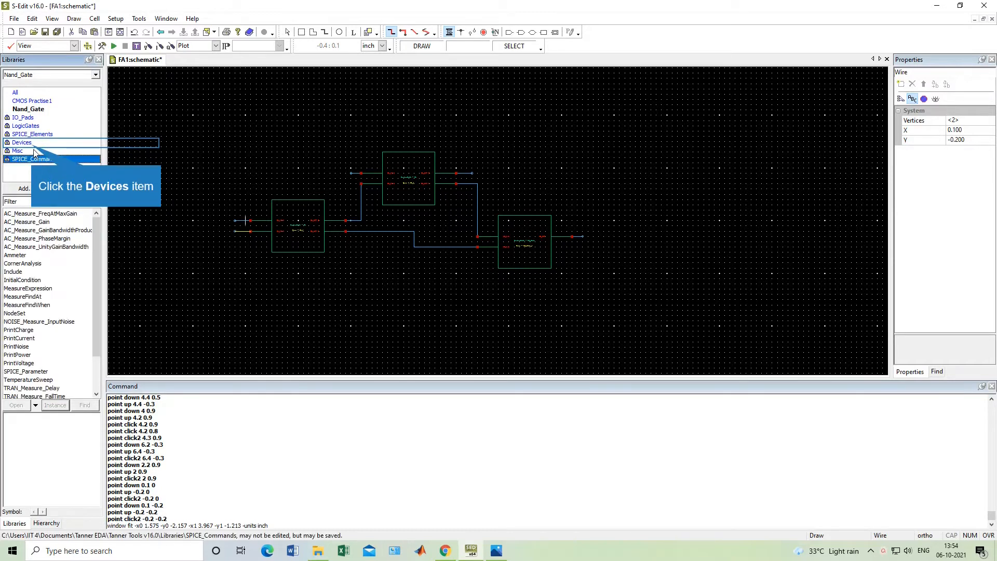
click(31, 144)
click(27, 152)
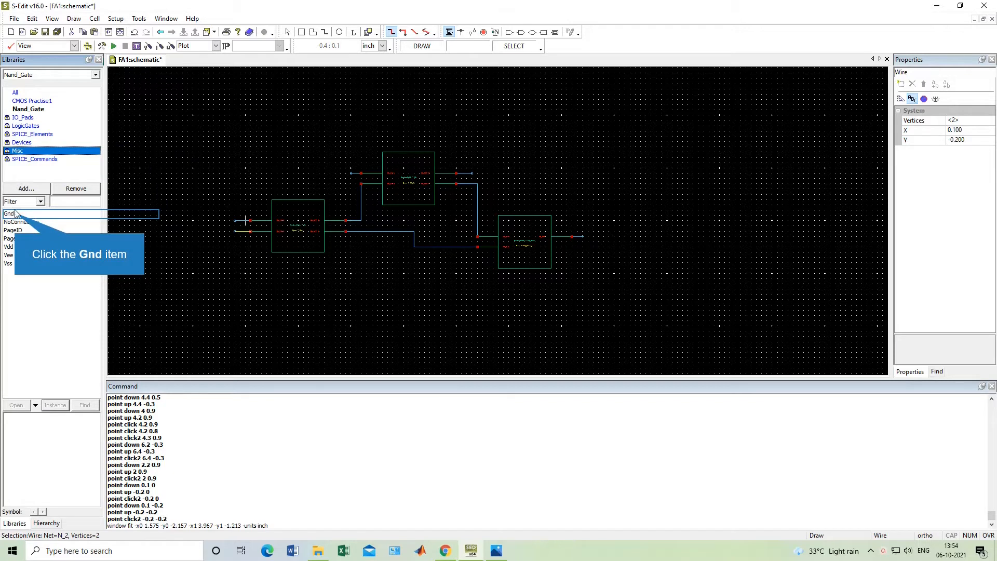
click(12, 215)
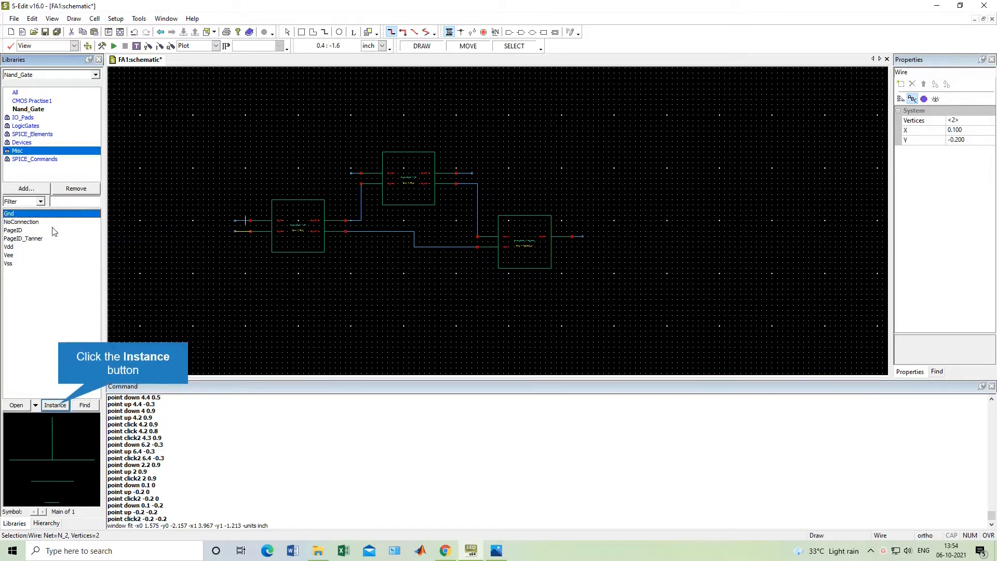
click(56, 405)
click(287, 332)
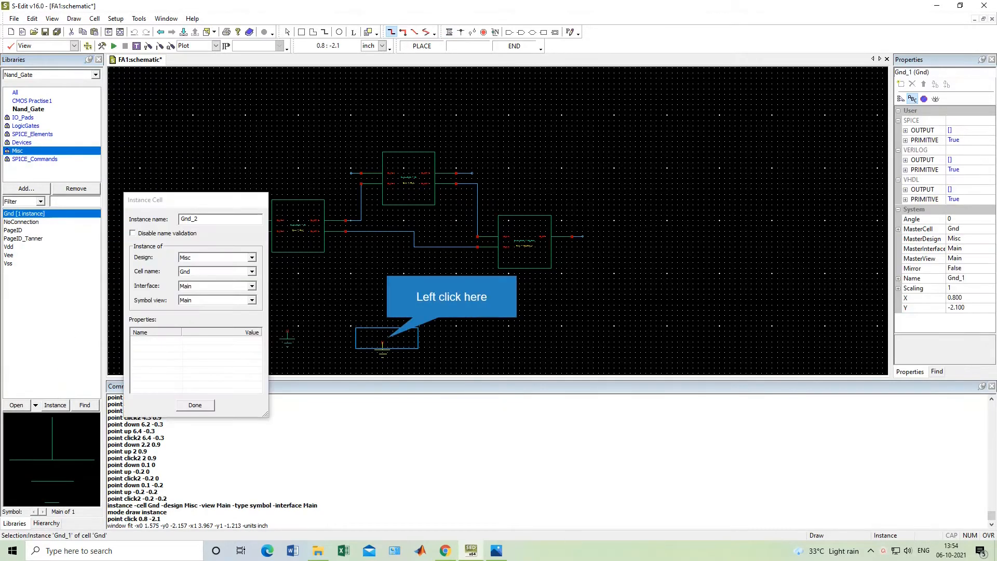
click(388, 337)
click(730, 269)
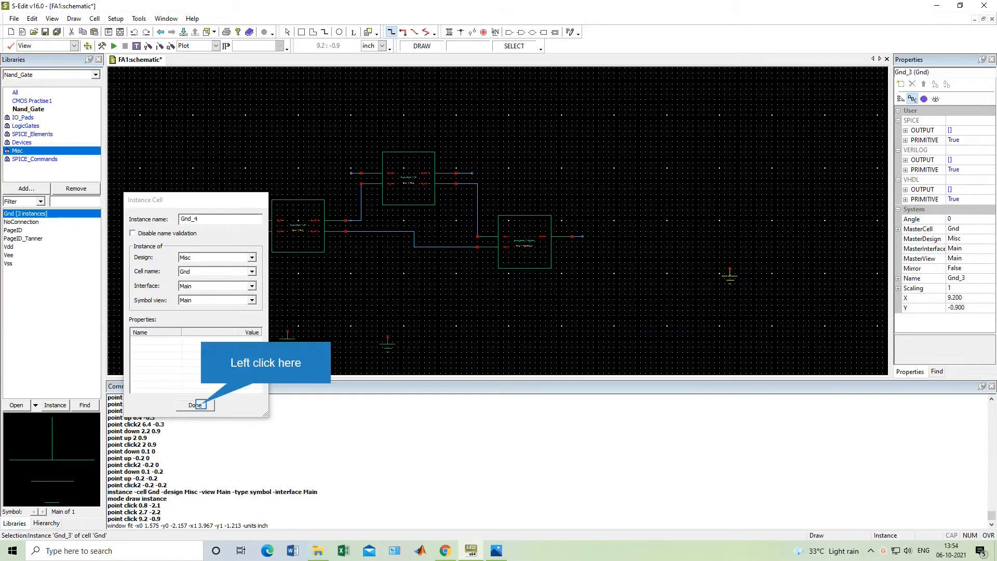
click(197, 406)
Place one Vdd instance from the Misc library directly above the Gnd symbol on the far right of the circuit
click(11, 247)
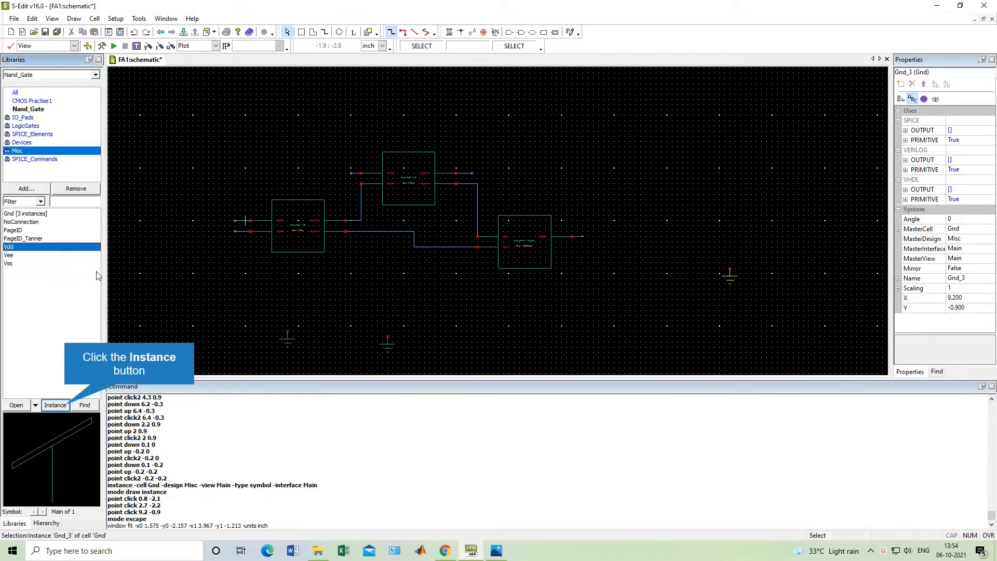
click(55, 406)
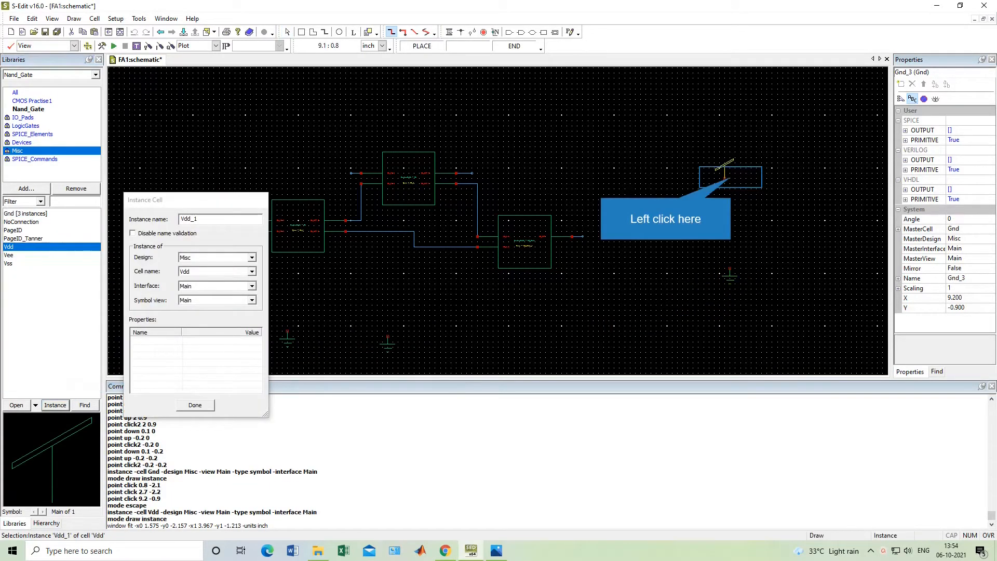
click(730, 179)
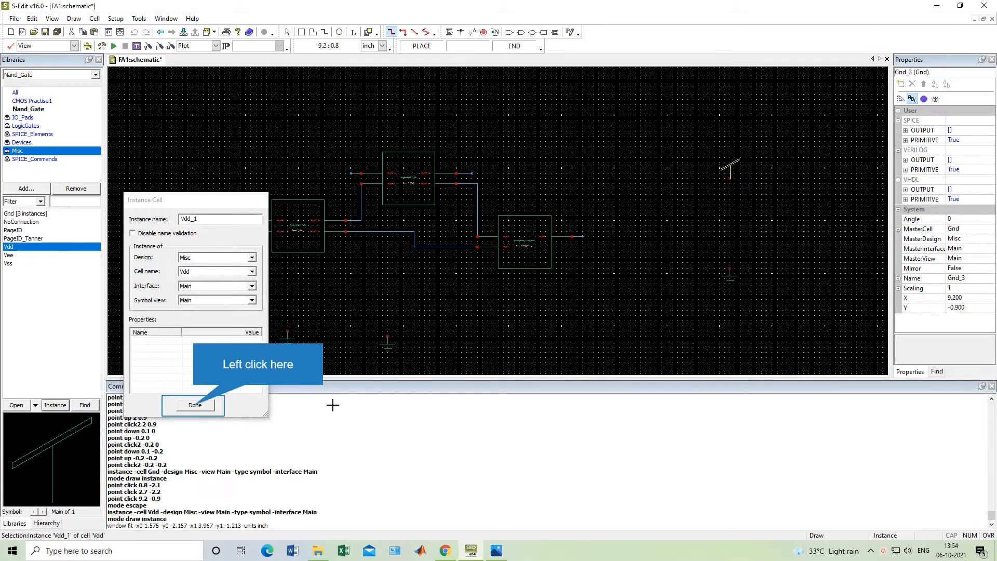
click(195, 405)
Place four DC VoltageSource instances from SPICE_Elements: three above and left of HA_1, one between Vdd and the rightmost Gnd
click(31, 135)
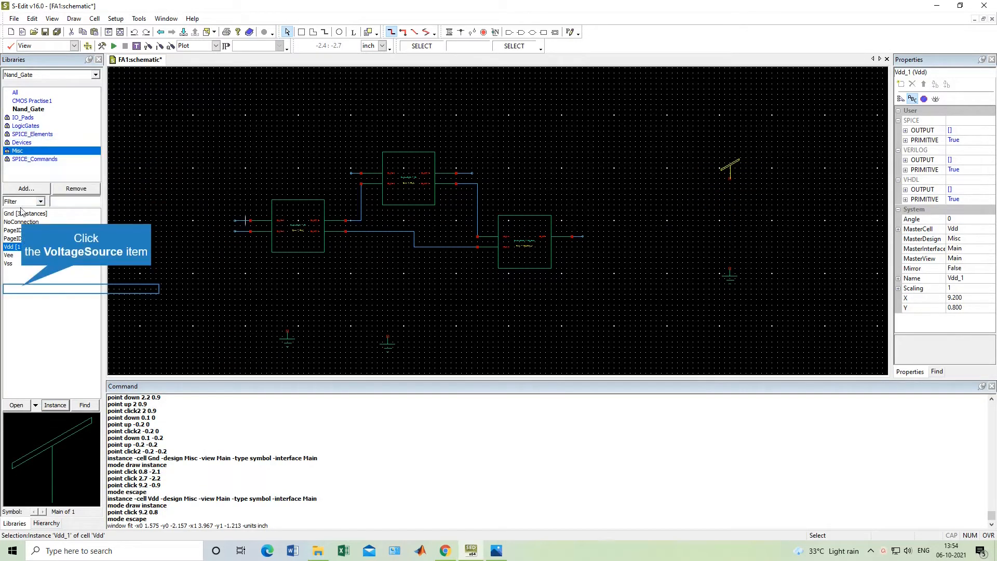
click(22, 288)
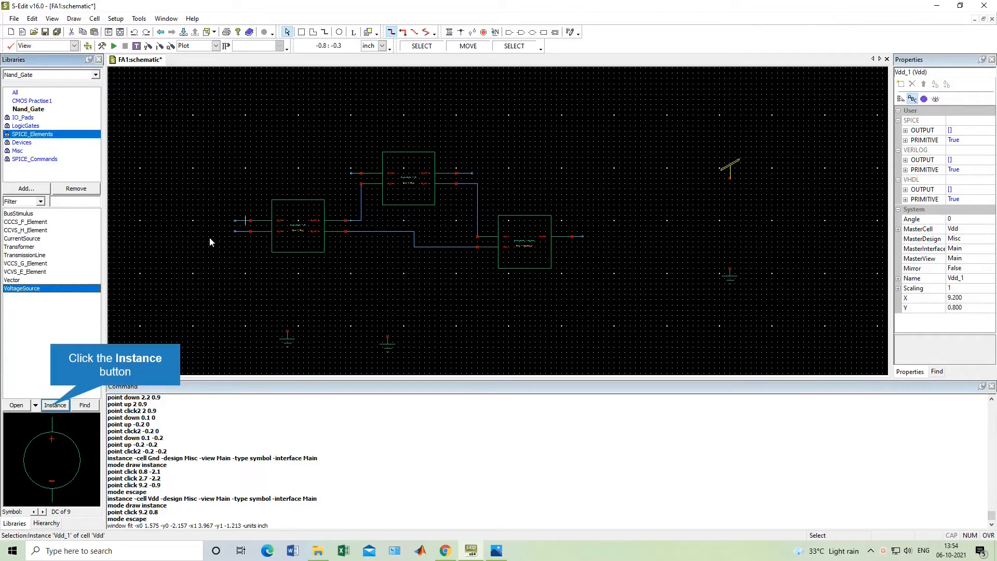
click(50, 405)
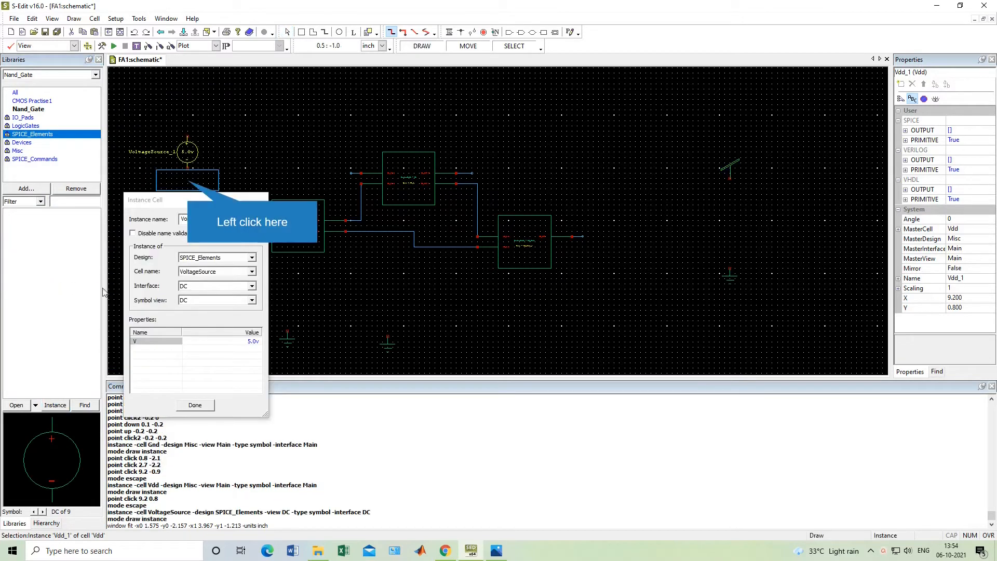
click(190, 188)
click(225, 177)
click(256, 173)
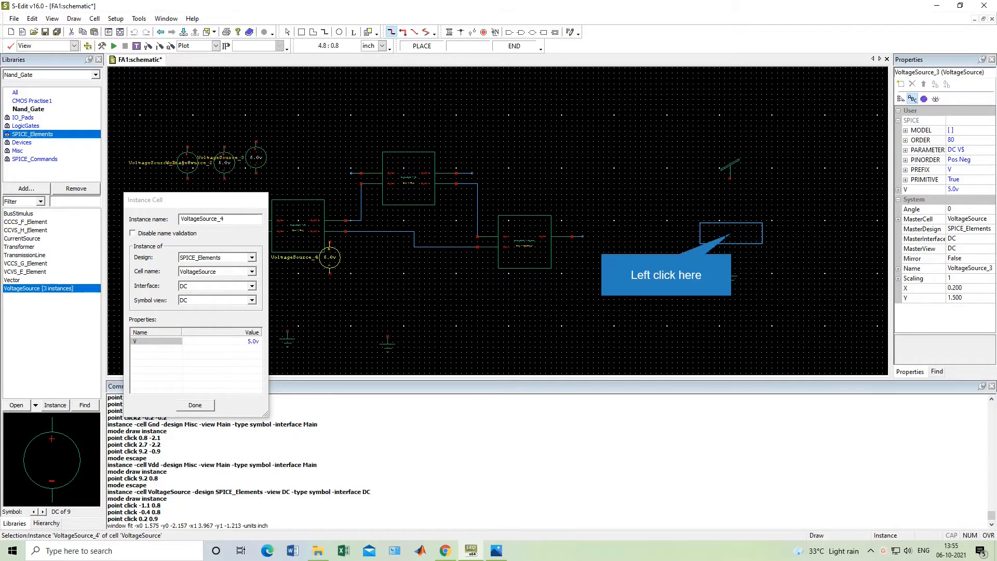
click(730, 230)
click(195, 405)
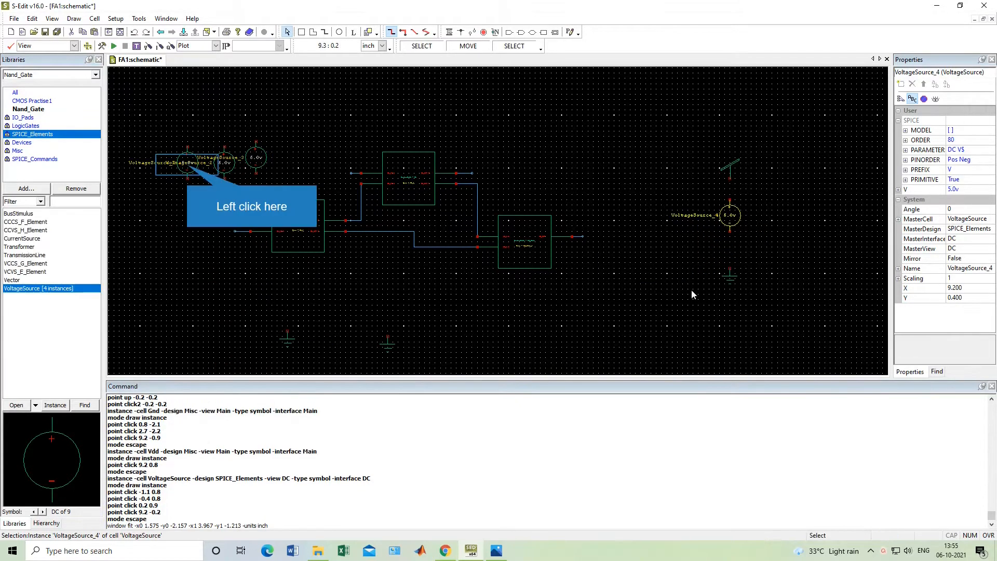
Move VoltageSource_2 just below HA_1's lower input wire and VoltageSource_1 to the left of HA_1's input wires
click(225, 177)
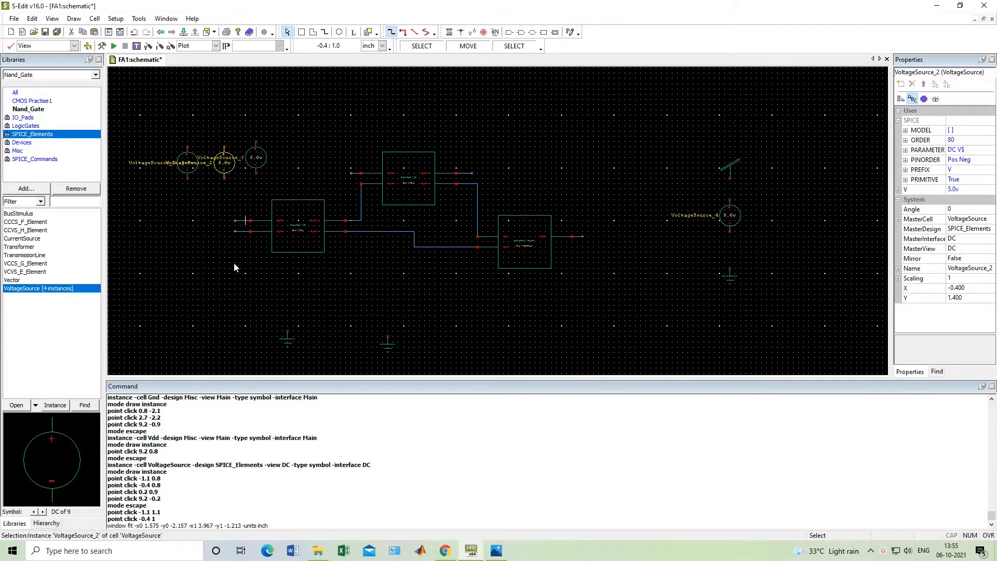
middle_drag(225, 177, 234, 268)
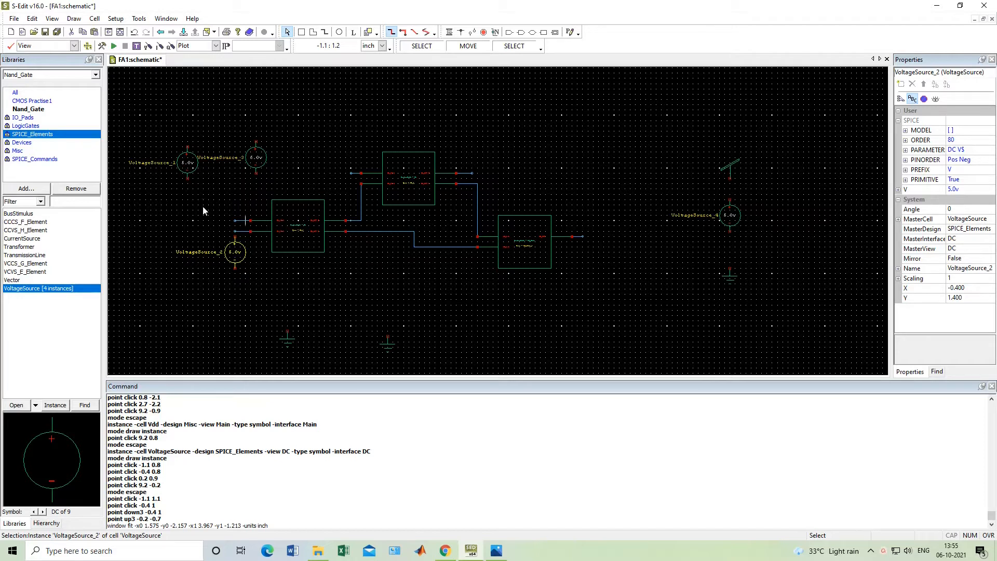
click(187, 166)
middle_drag(186, 166, 201, 219)
click(201, 218)
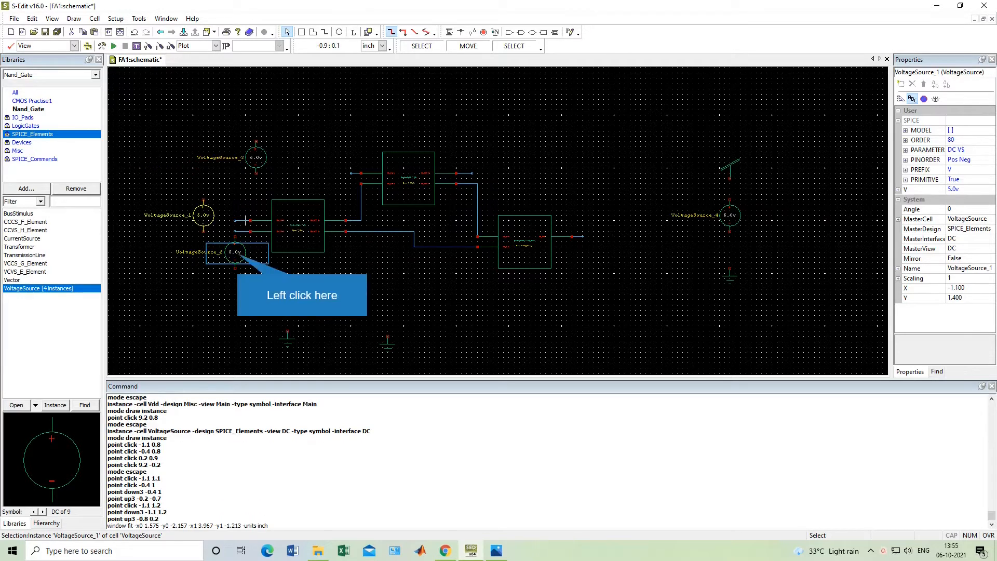
Move VoltageSource_3 to the left of HA_2, beside its upper input wire
click(234, 260)
click(254, 167)
middle_drag(254, 166, 316, 171)
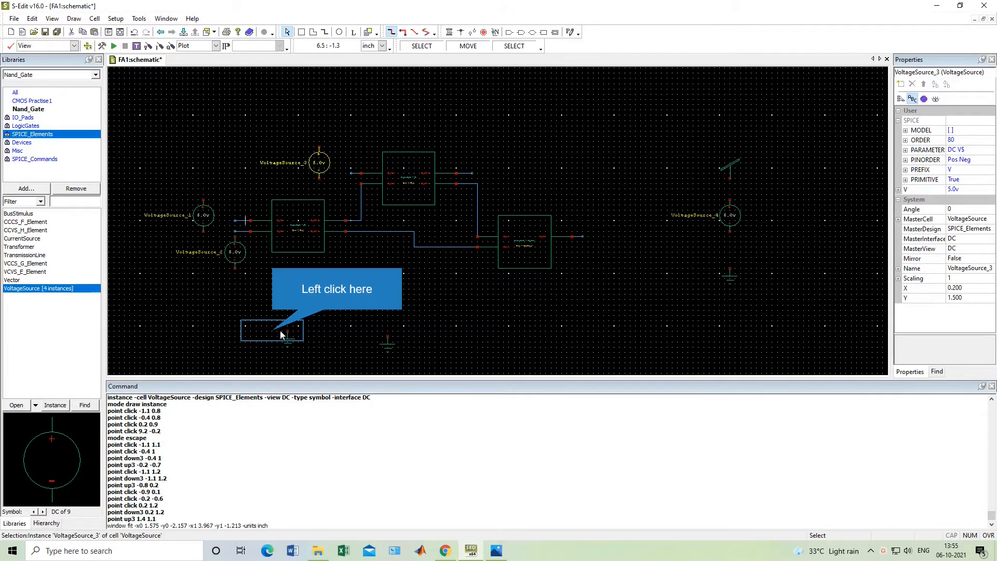
Copy the lower-left Gnd symbol and paste the copy just below VoltageSource_3
drag(276, 336, 316, 369)
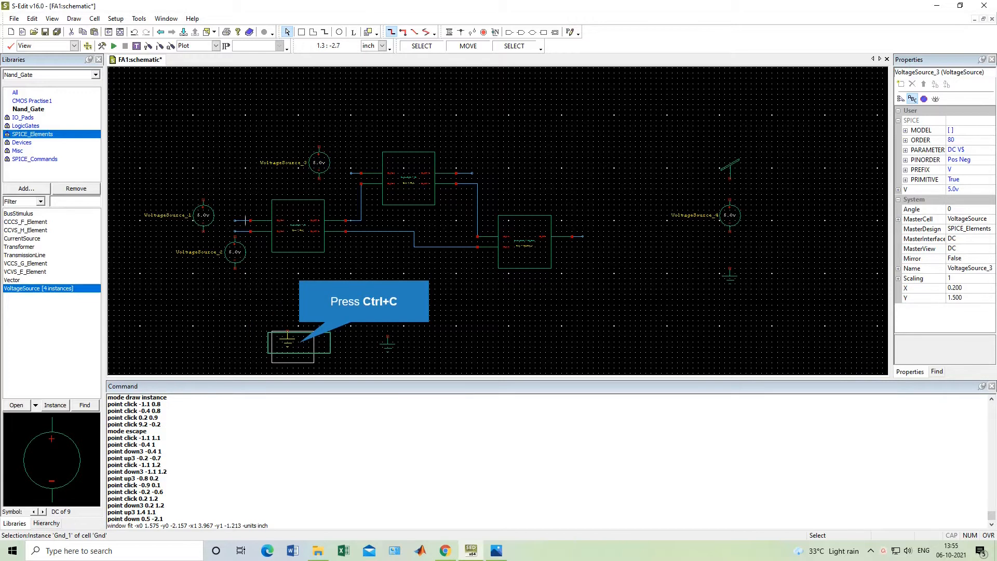
key(ctrl+c)
click(331, 190)
key(ctrl+v)
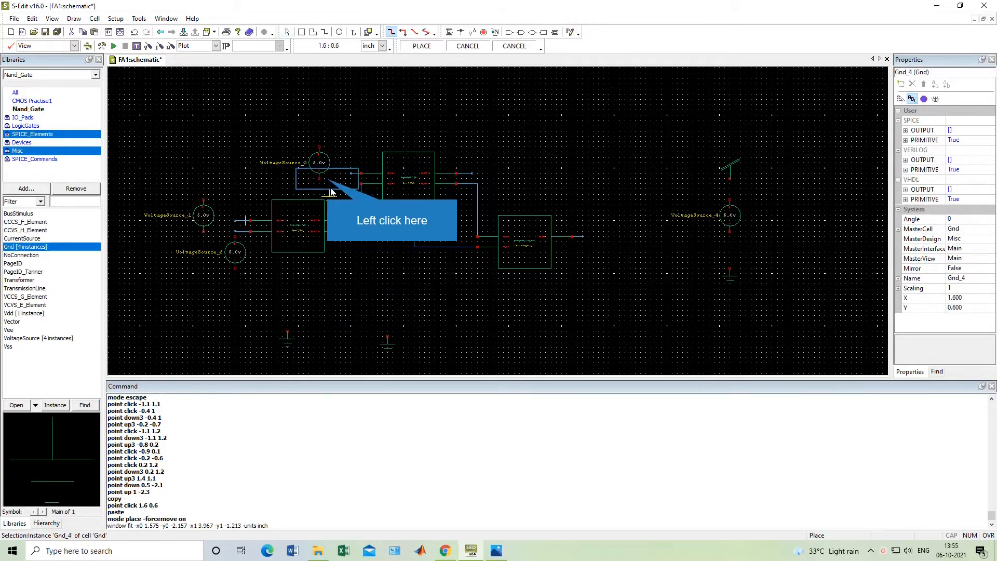
click(329, 180)
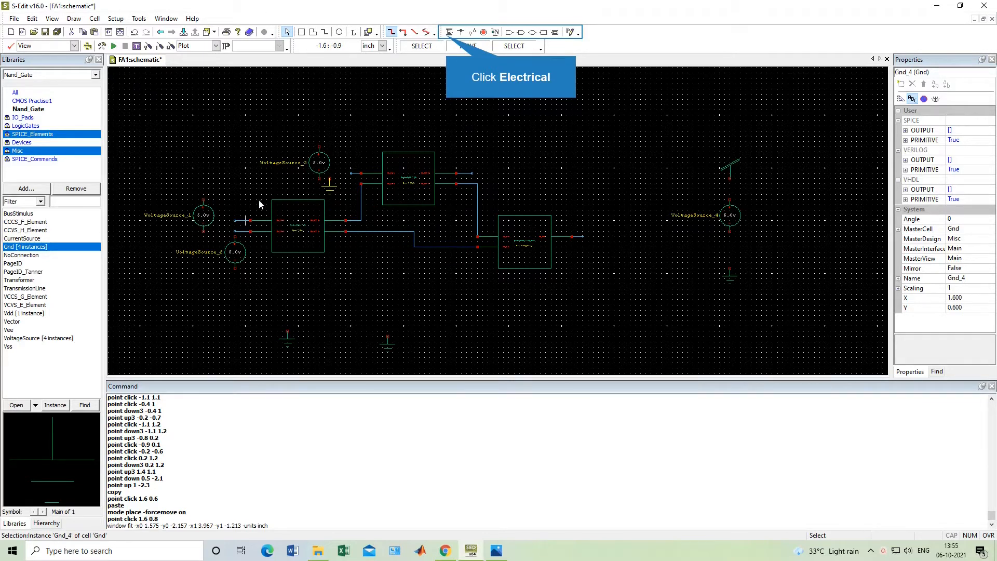
Wire the positive terminals of VoltageSource_1 and VoltageSource_2 to HA_1's upper and lower inputs, and VoltageSource_3's to HA_2's upper input
click(449, 32)
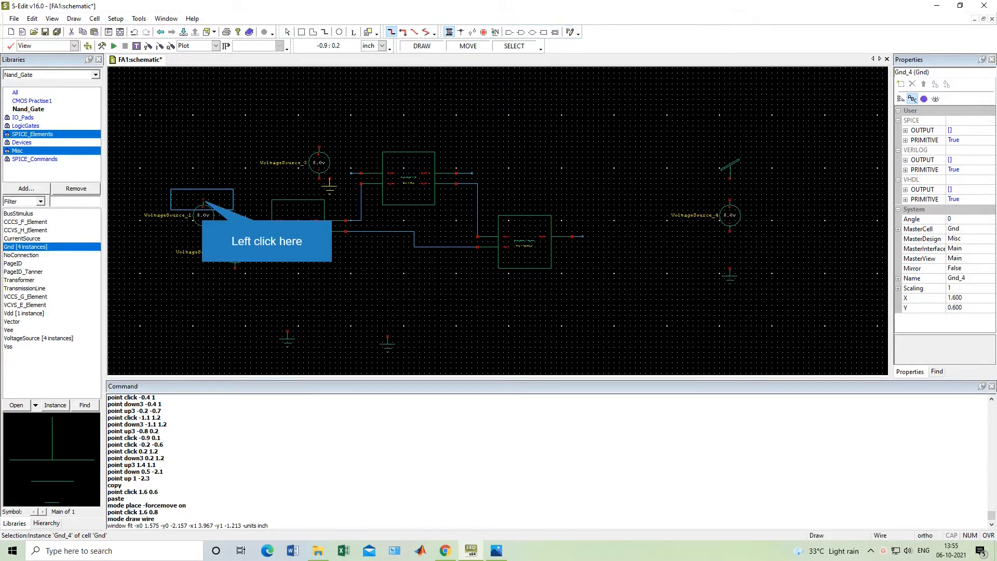
mouse_move(203, 200)
mouse_down()
mouse_move(235, 200)
mouse_move(234, 221)
mouse_up()
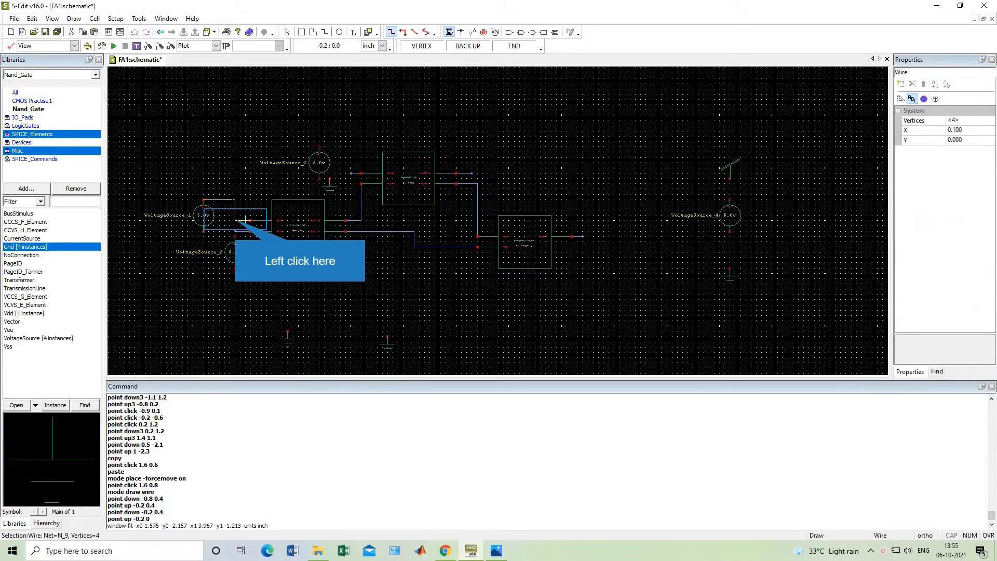
click(235, 221)
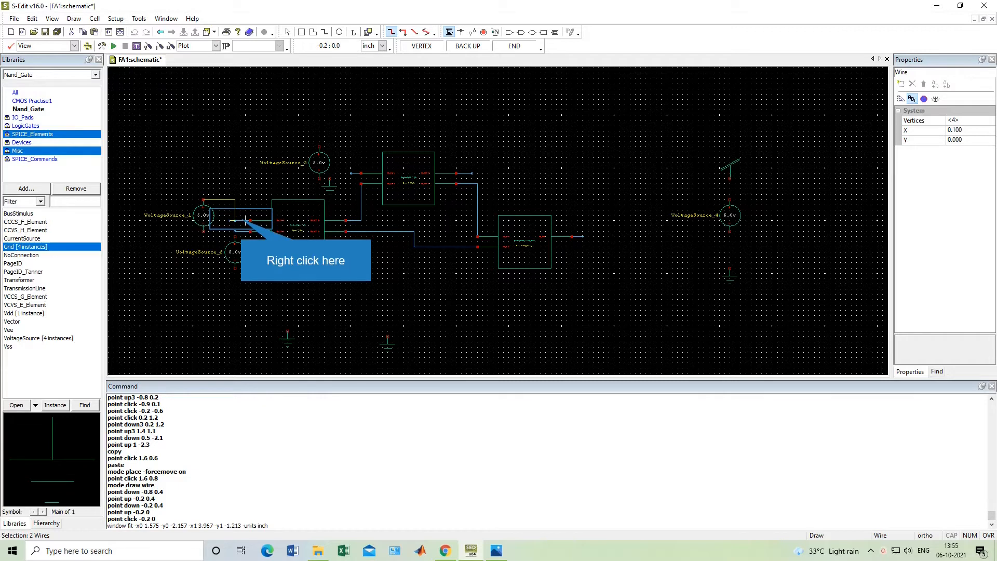
right_click(246, 220)
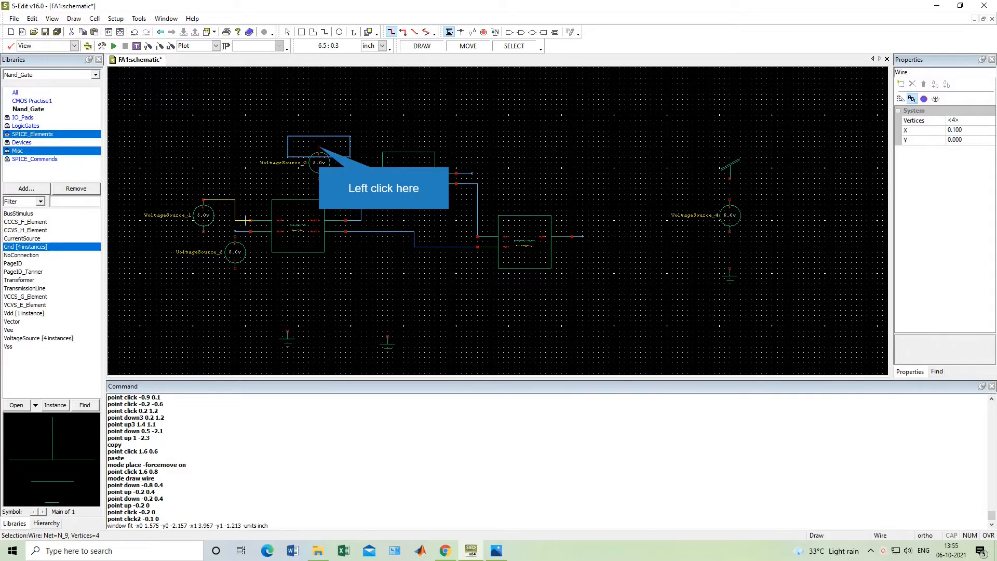
mouse_move(318, 148)
mouse_down()
mouse_move(346, 148)
mouse_move(361, 173)
mouse_up()
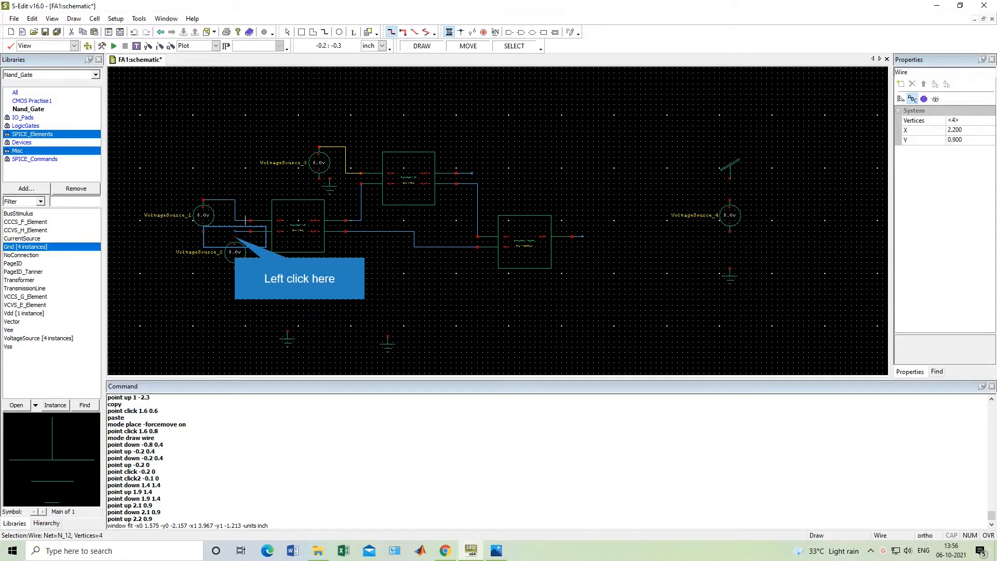
drag(235, 236, 235, 231)
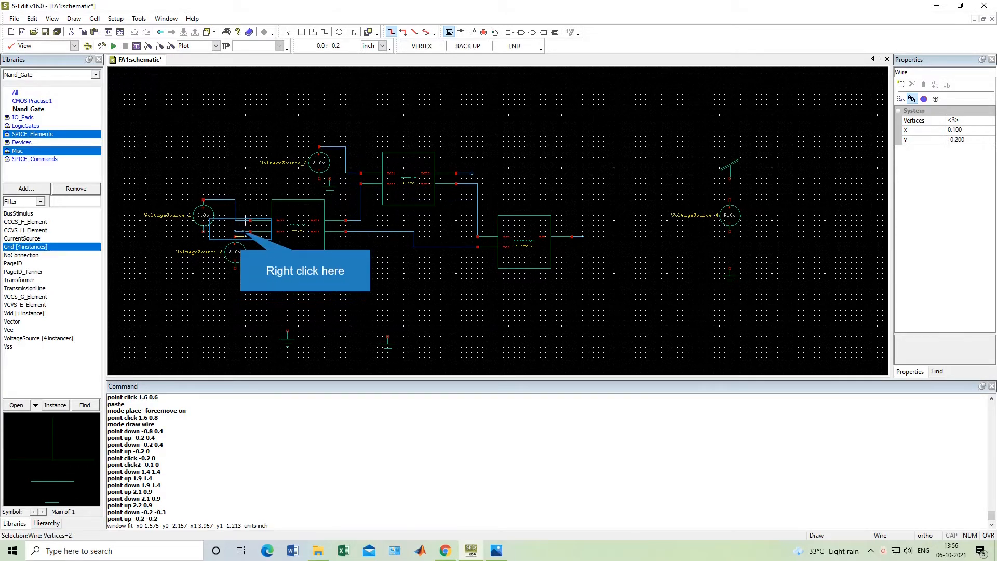
right_click(240, 230)
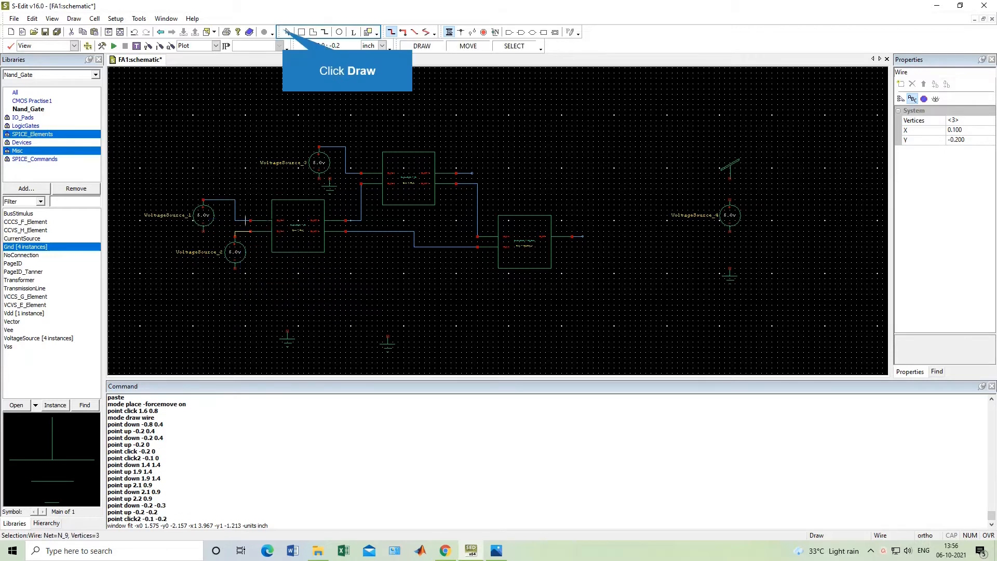
Move the two Gnd symbols at the bottom of the schematic to just below VoltageSource_1 and VoltageSource_2
click(287, 32)
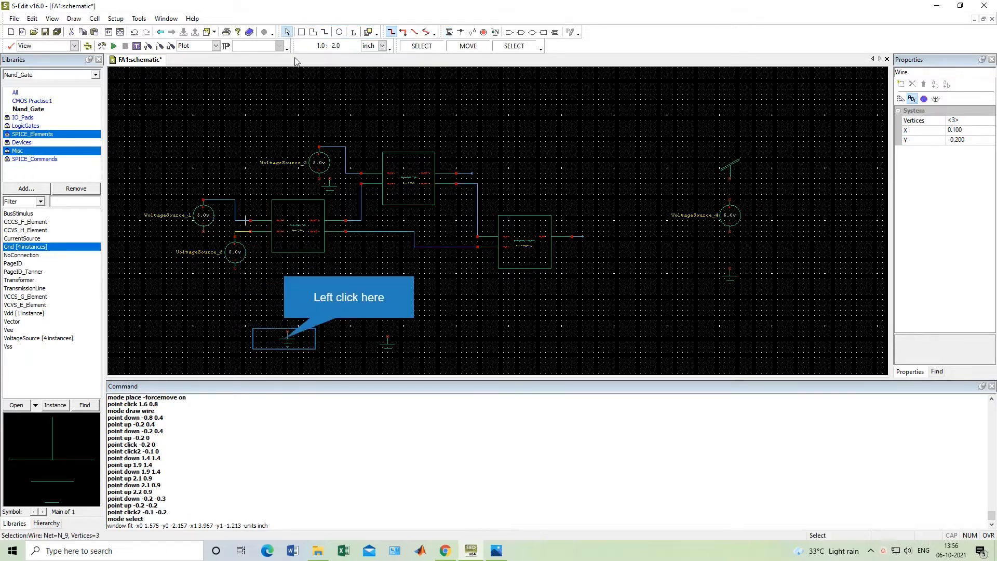
click(297, 347)
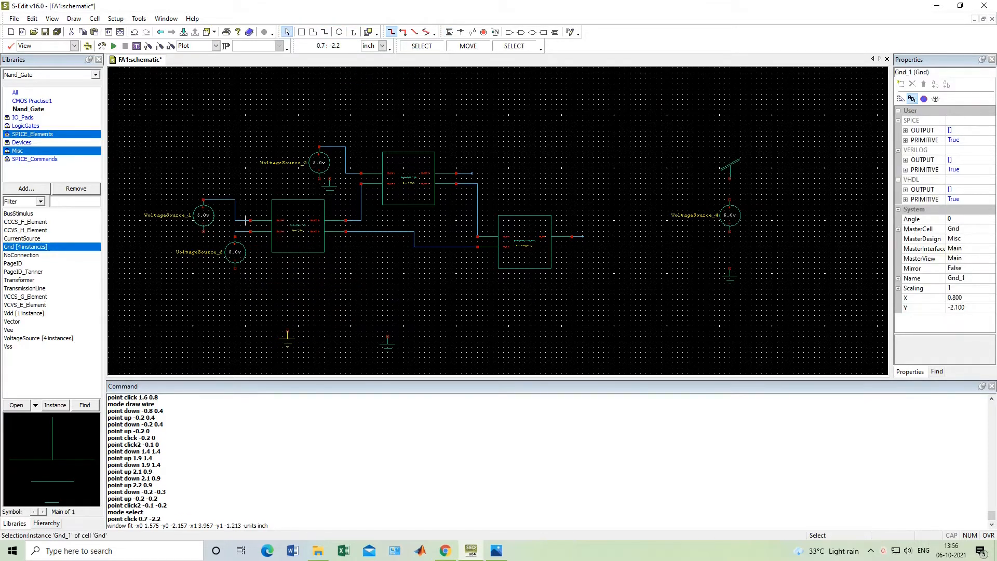
scroll(287, 339, up, 2)
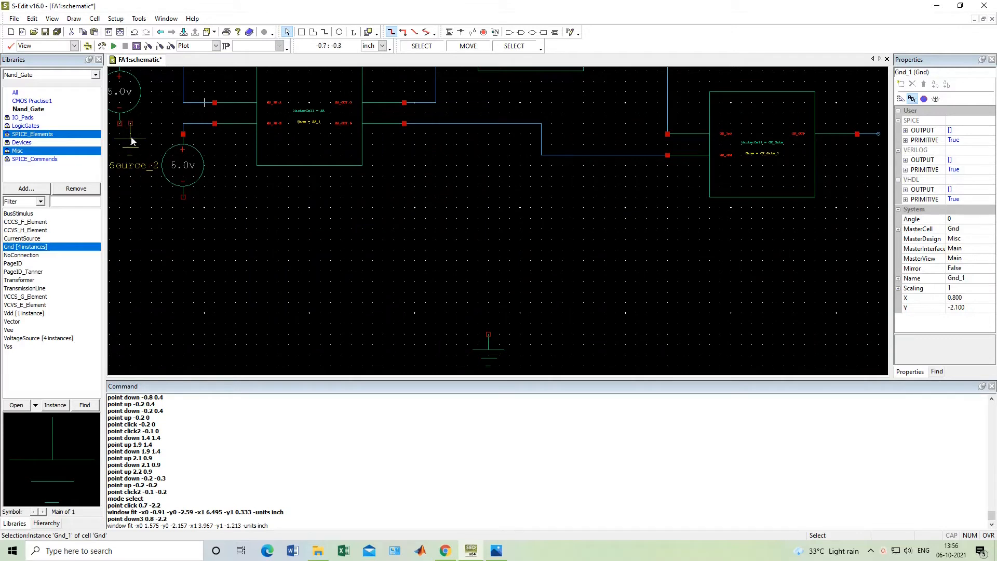
middle_drag(132, 140, 133, 141)
click(488, 355)
middle_drag(488, 355, 185, 242)
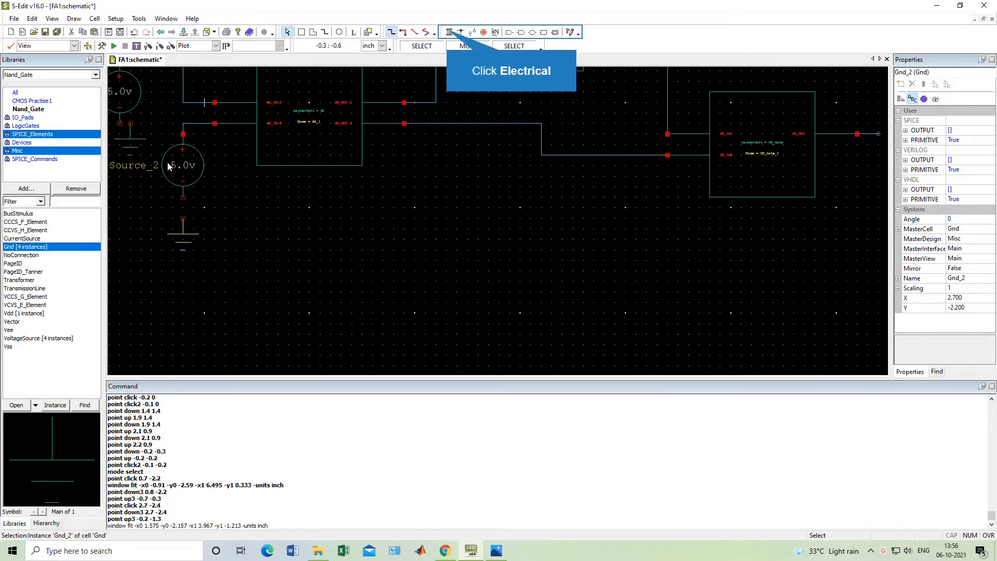
Wire the negative terminals of VoltageSource_1 and VoltageSource_2 to their adjacent Gnd symbols
click(449, 32)
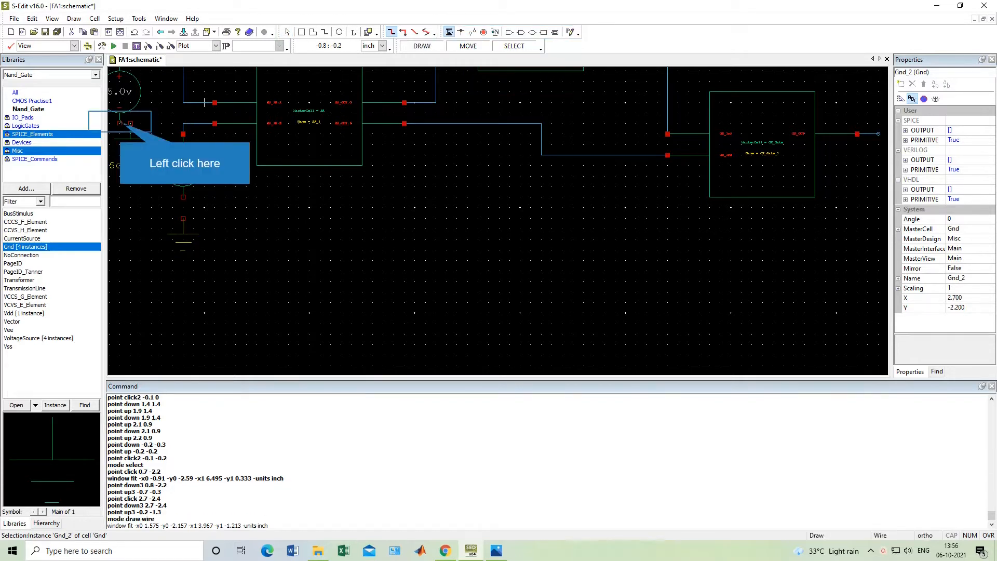
drag(120, 124, 131, 123)
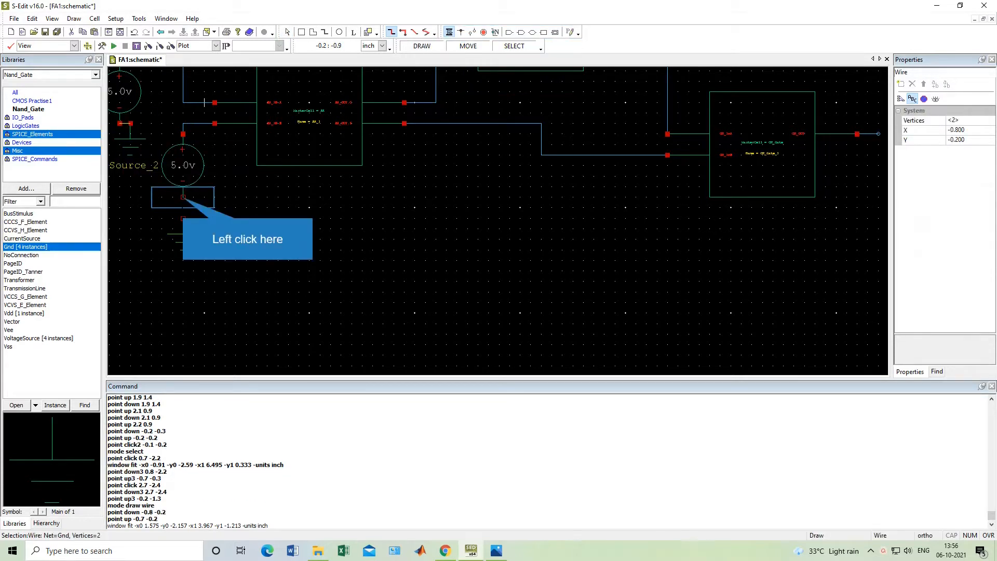
drag(183, 198, 184, 217)
Wire VoltageSource_4 between the Vdd symbol above it and the Gnd symbol below it
scroll(523, 200, down, 2)
scroll(523, 200, up, 2)
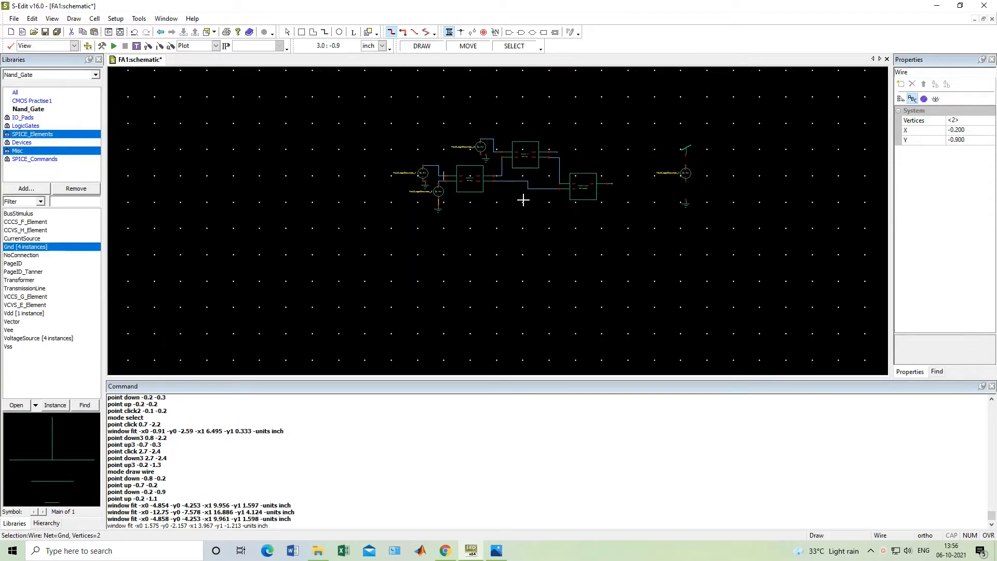
scroll(523, 200, down, 1)
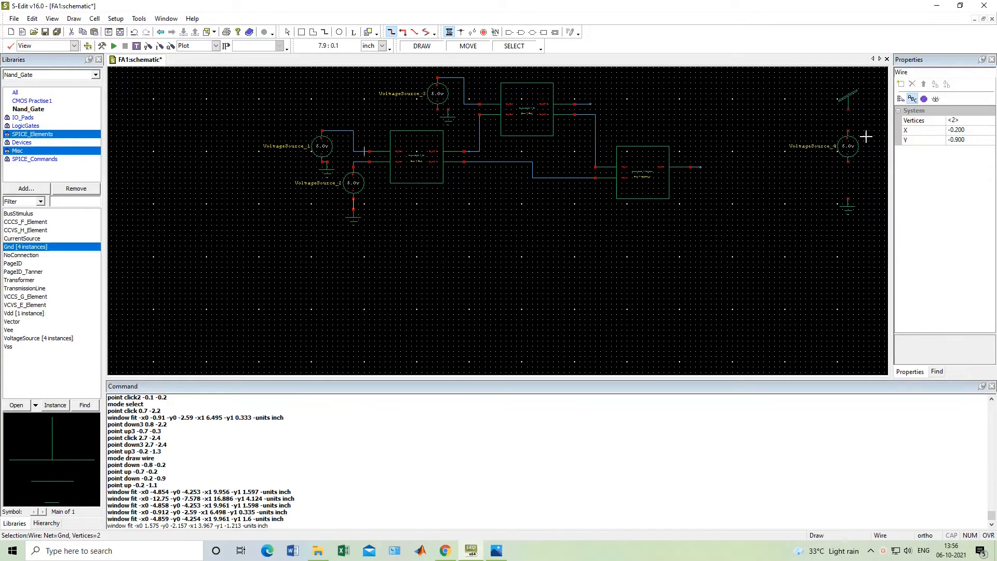
drag(848, 109, 848, 203)
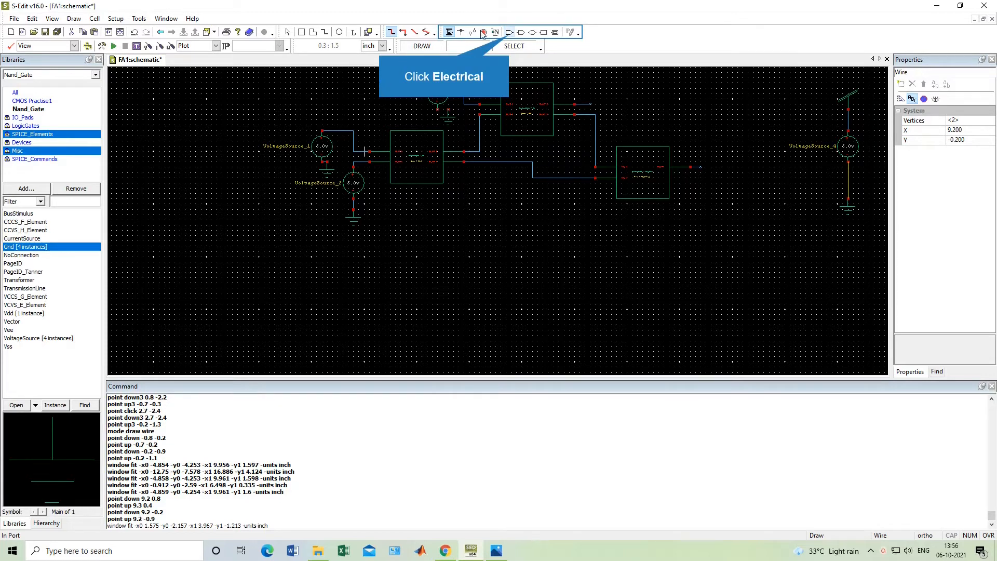
Add an input port named FA_IN.C on the wire from VoltageSource_3 to HA_2's upper input
click(509, 33)
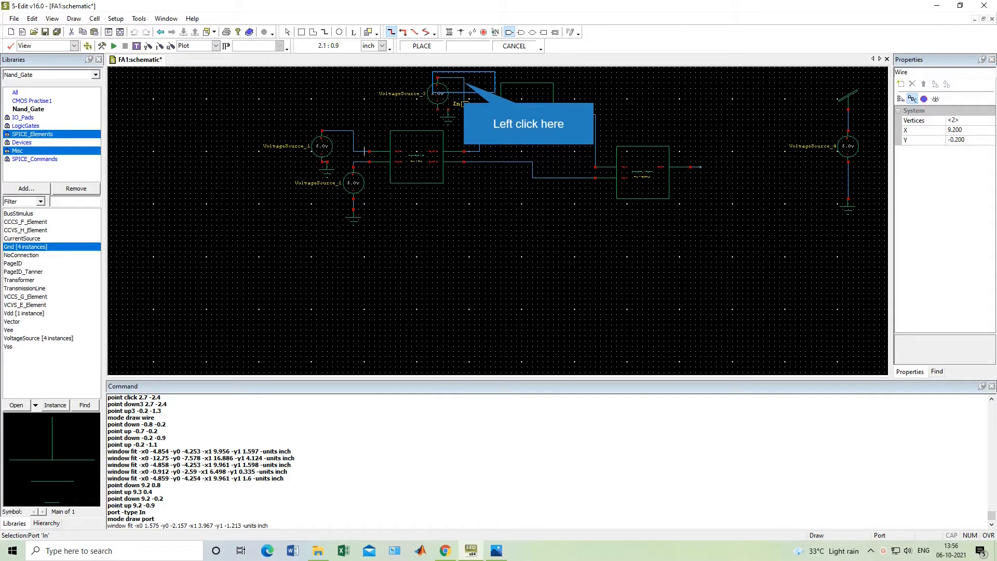
click(464, 103)
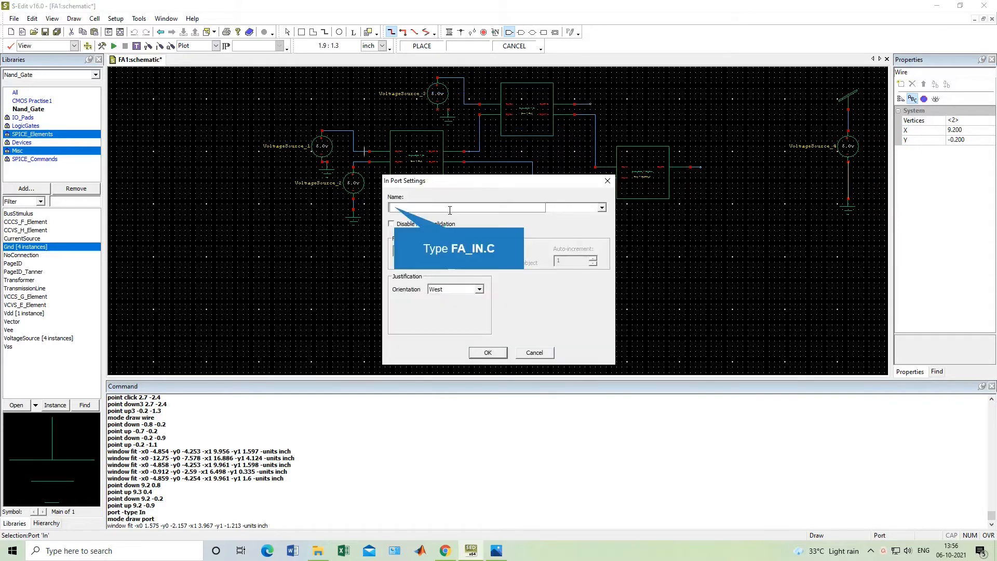
text(FA_IN.C)
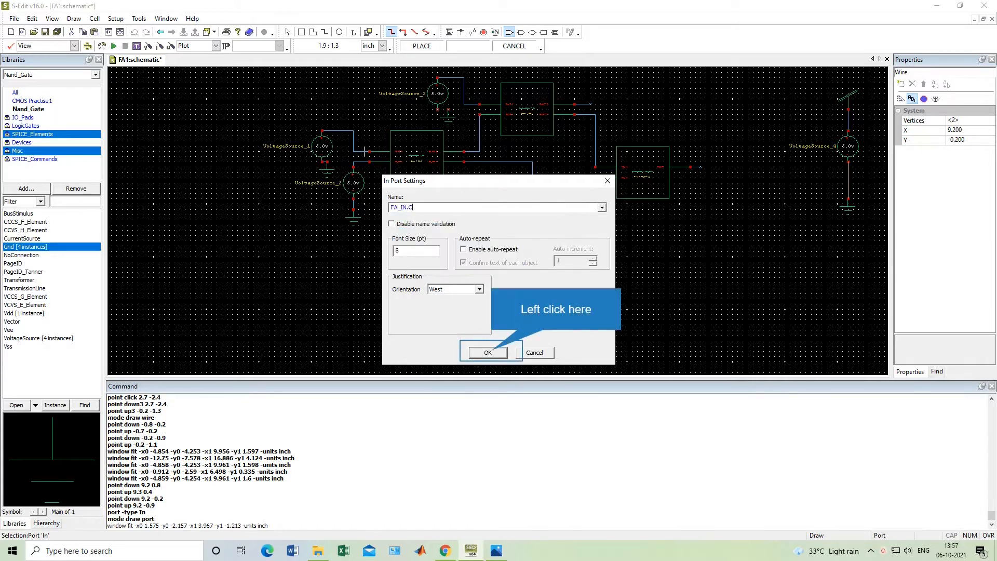
click(491, 355)
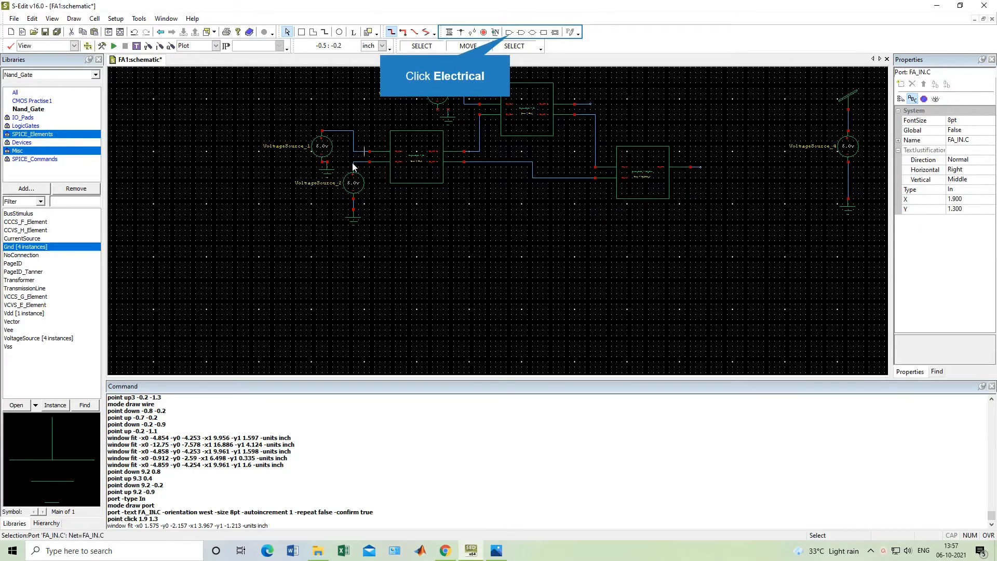
Add an input port named FA_IN.A on the wire from VoltageSource_1 to HA_1's upper input
click(510, 33)
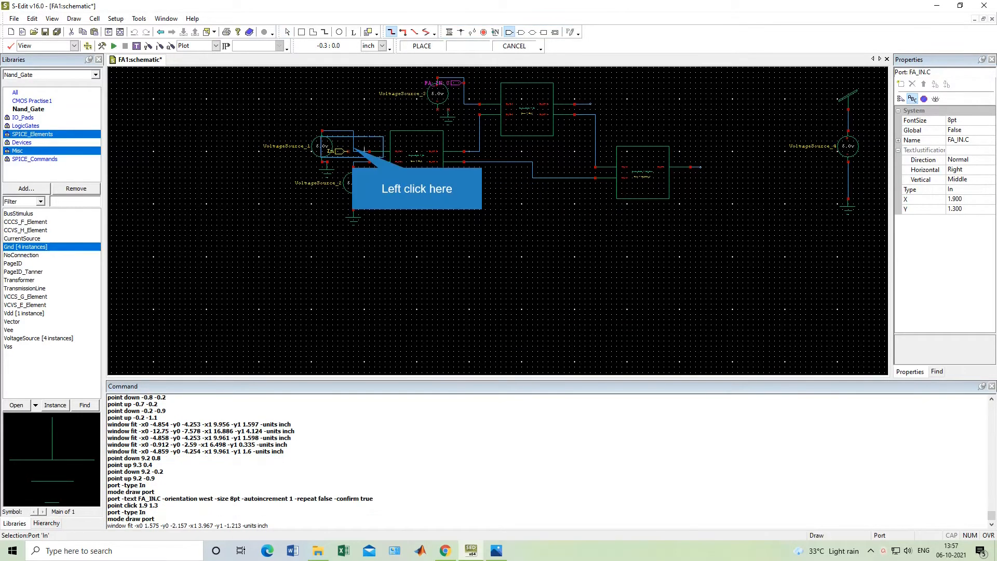
click(362, 152)
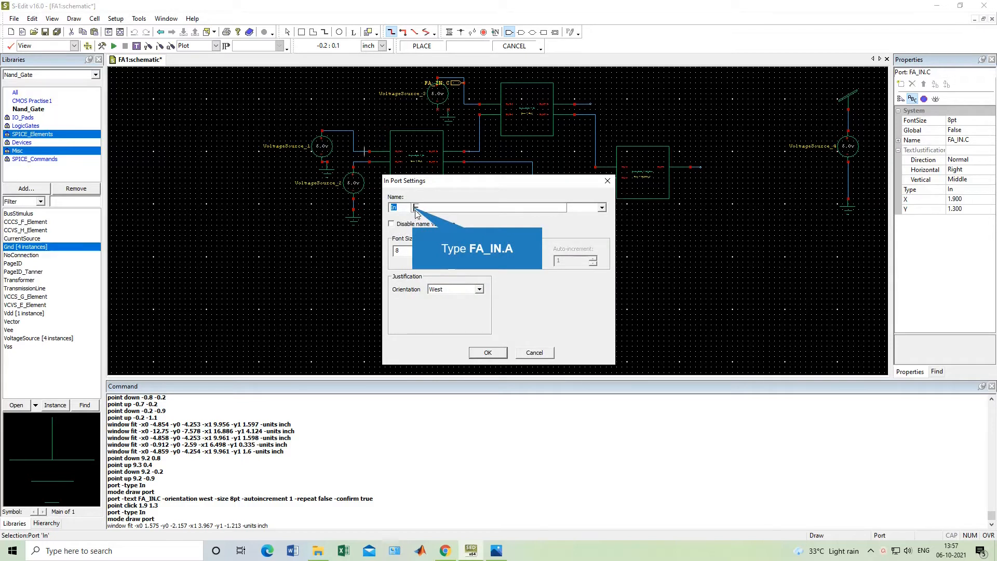
text(FA_IN.A)
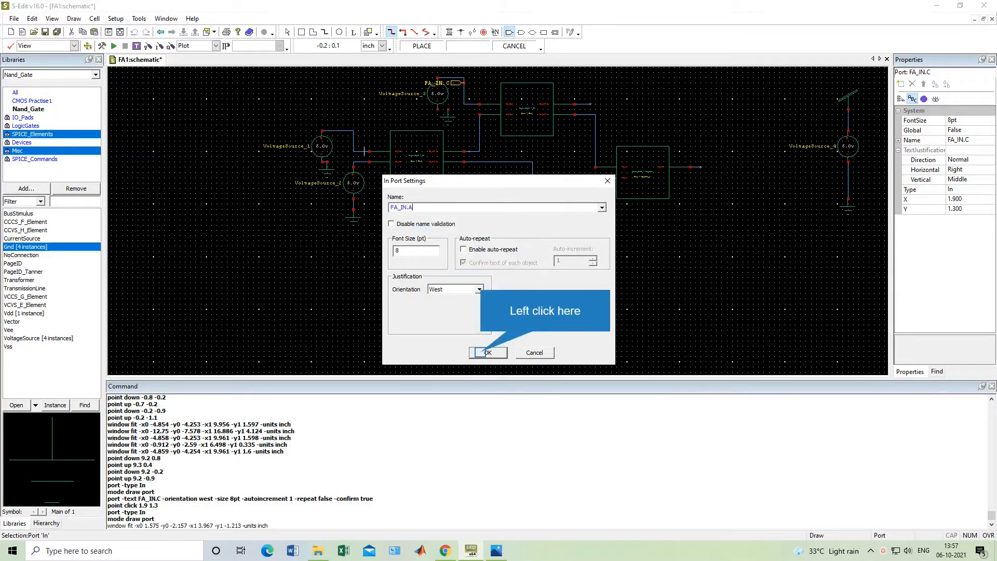
click(481, 353)
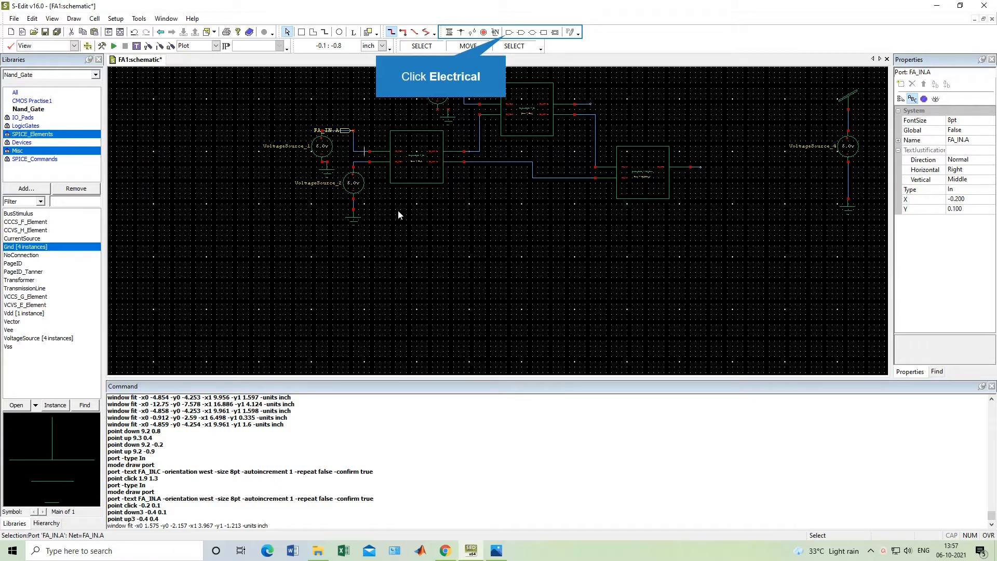
Add an input port named FA_IN.B on the wire from VoltageSource_2 to HA_1's lower input
click(510, 32)
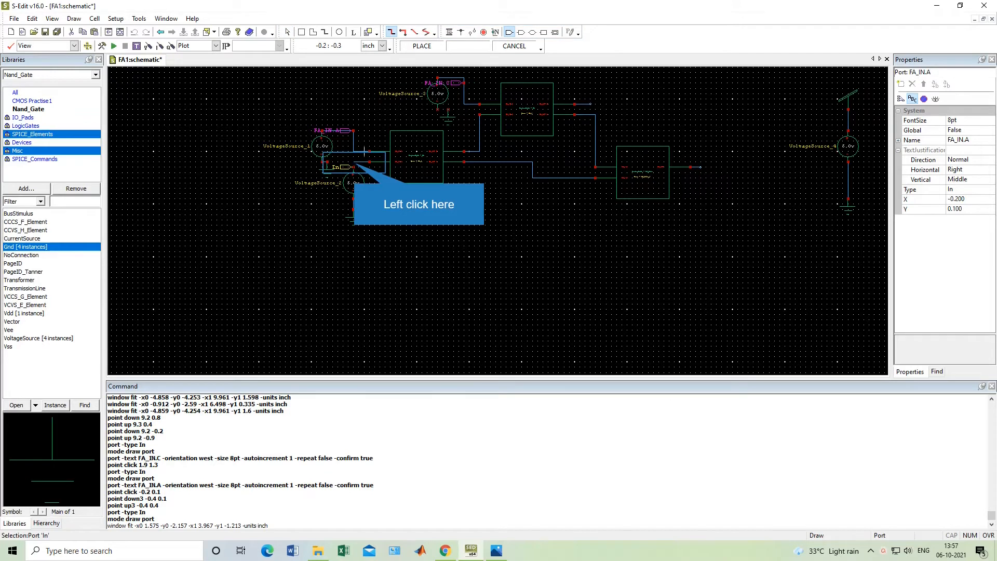
click(354, 167)
text(F)
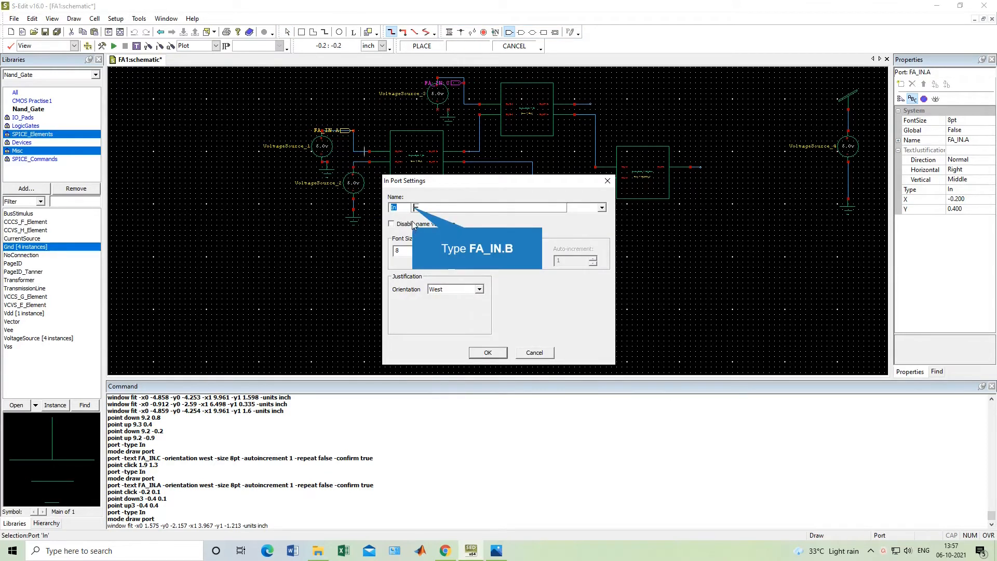
text(A_IN.B)
click(488, 354)
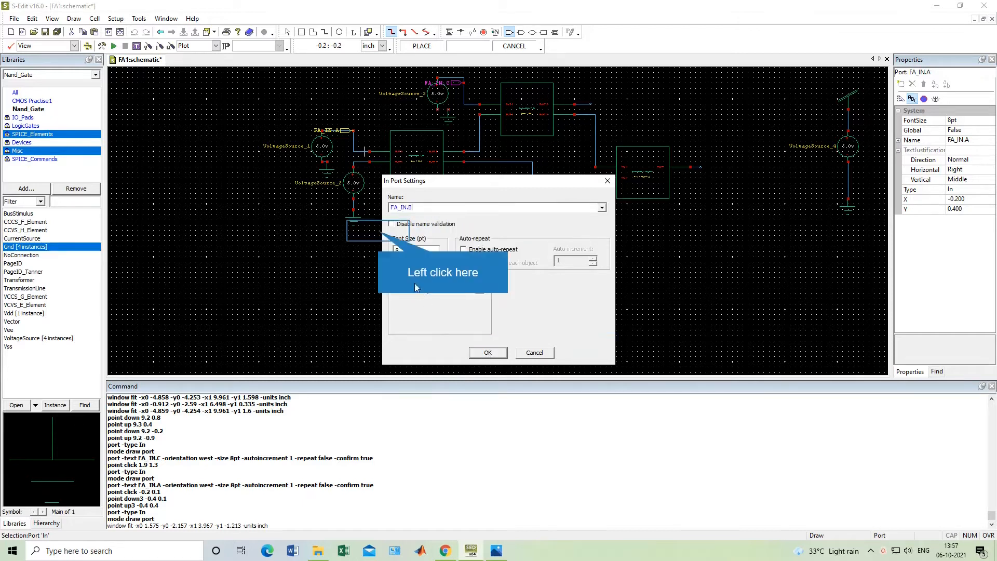
click(352, 166)
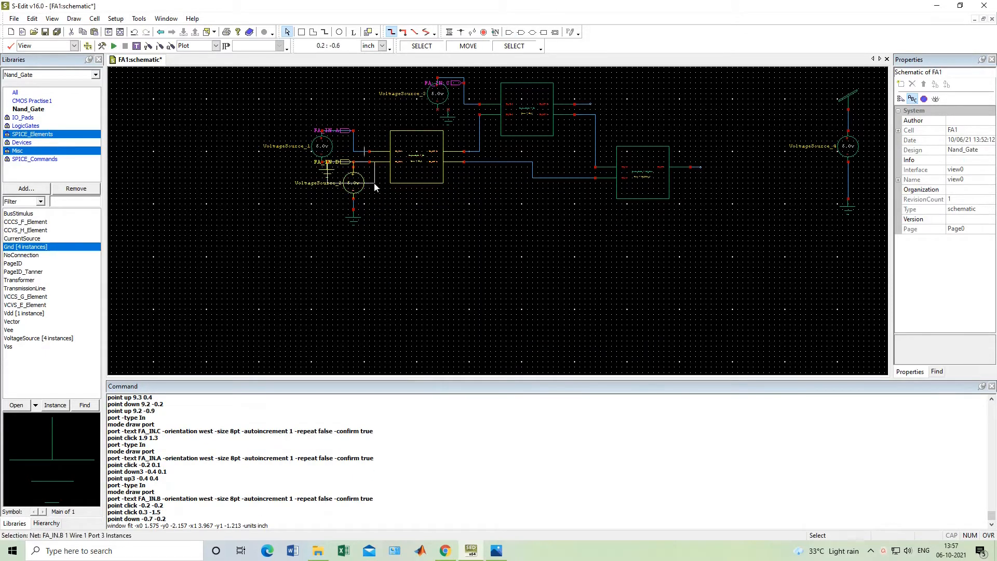
Move port FA_IN.B to the right of VoltageSource_2's ground connection and delete the wire attaching it there
click(427, 250)
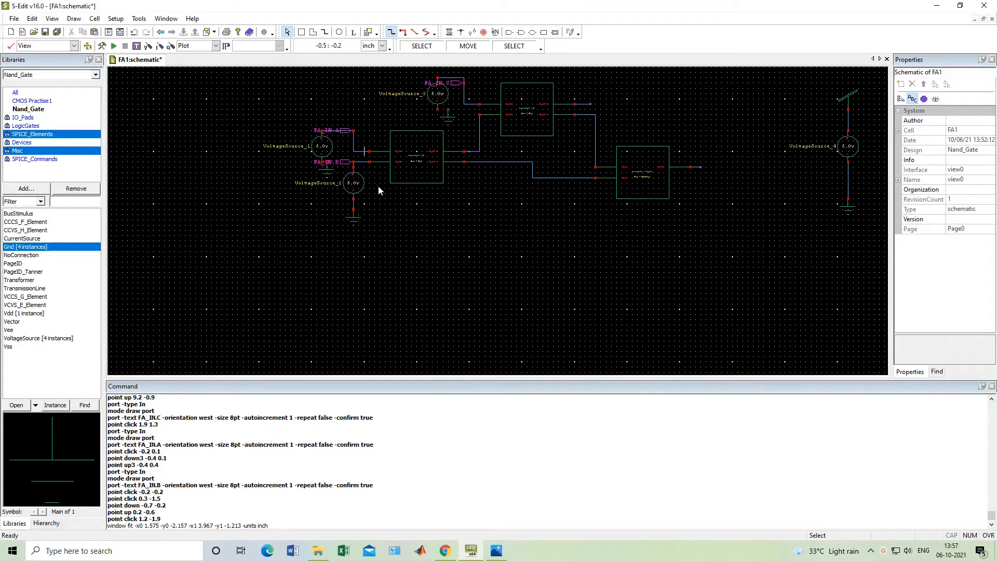
middle_drag(338, 168, 296, 214)
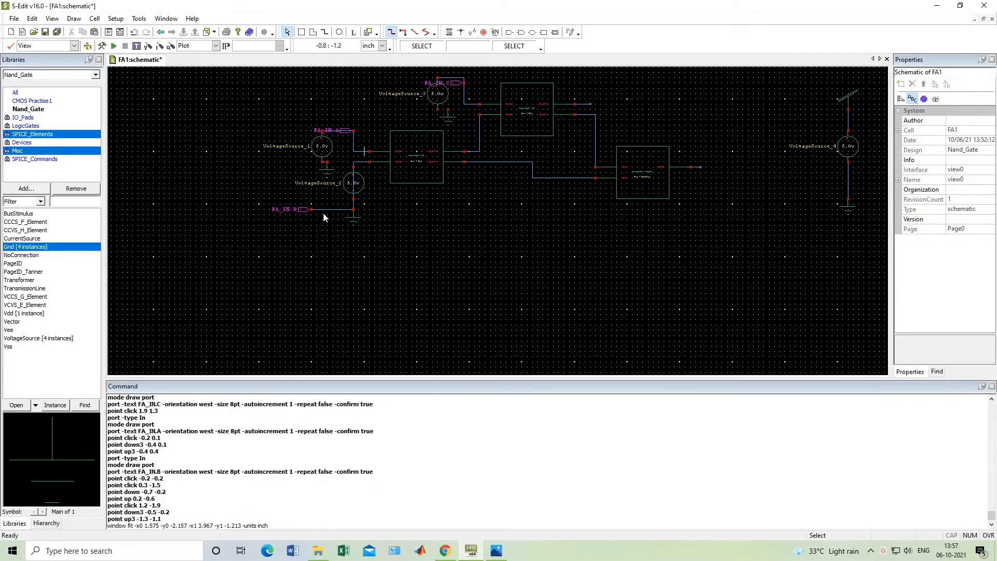
click(286, 211)
middle_drag(248, 132, 358, 218)
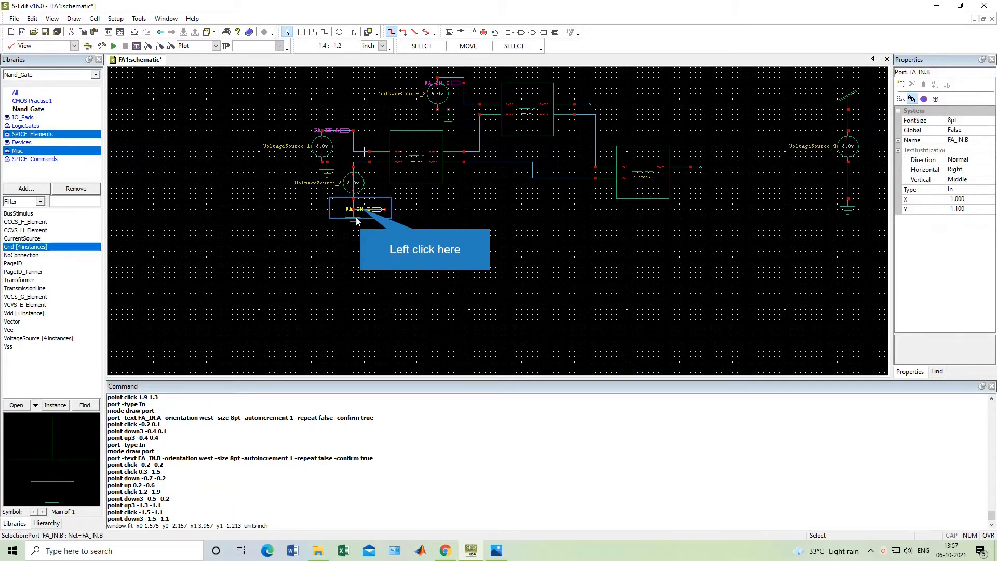
click(362, 212)
key(Delete)
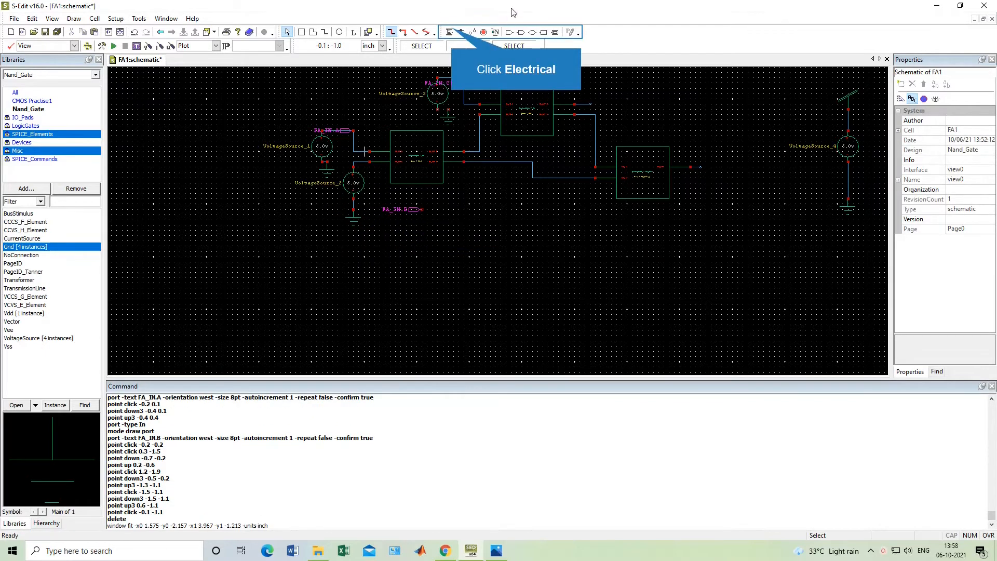
Draw a wire from port FA_IN.B up to HA_1's lower input and return to selection mode
click(450, 32)
mouse_move(420, 210)
mouse_down()
mouse_move(412, 185)
mouse_move(356, 173)
mouse_move(341, 153)
mouse_up()
click(355, 173)
click(365, 152)
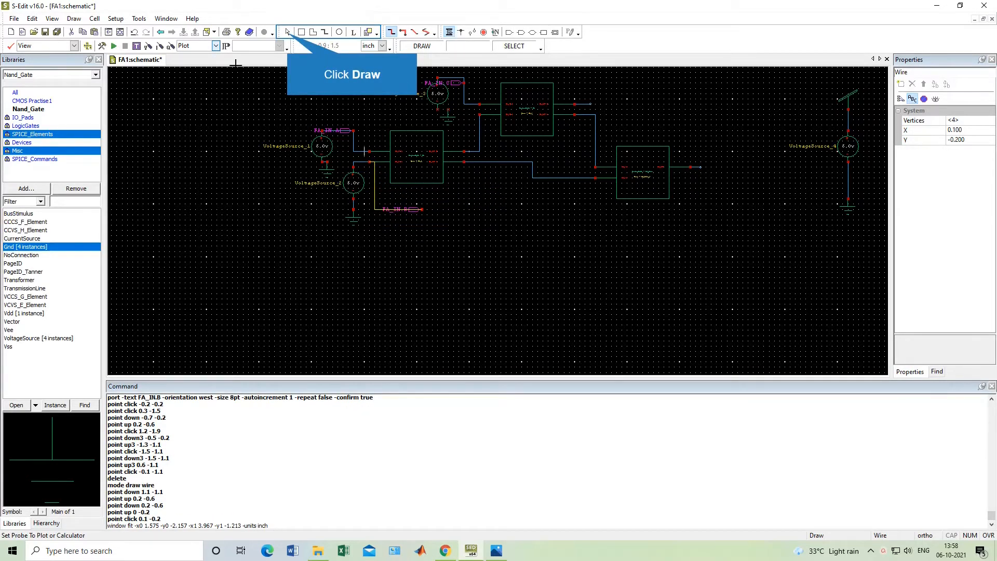
click(287, 33)
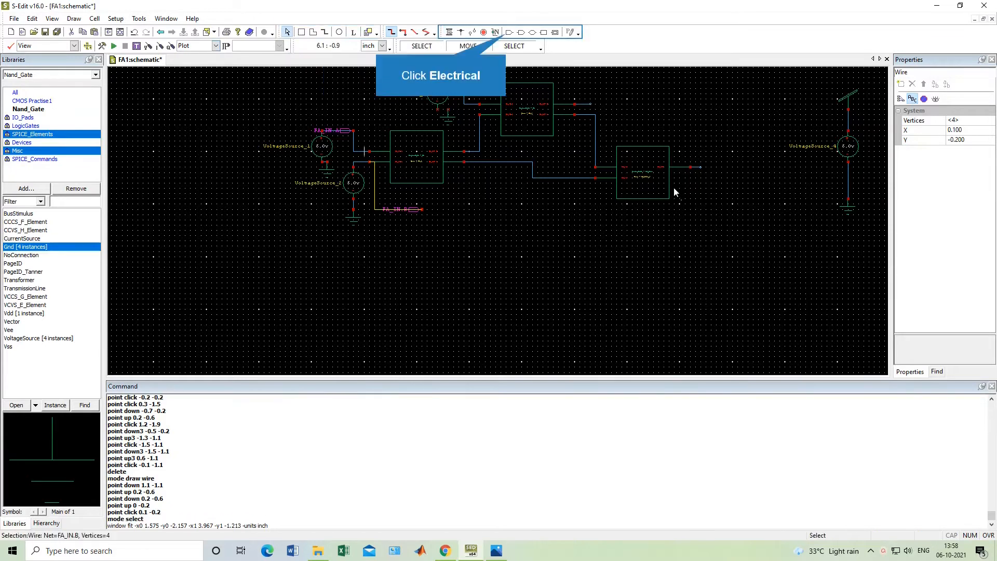
click(509, 32)
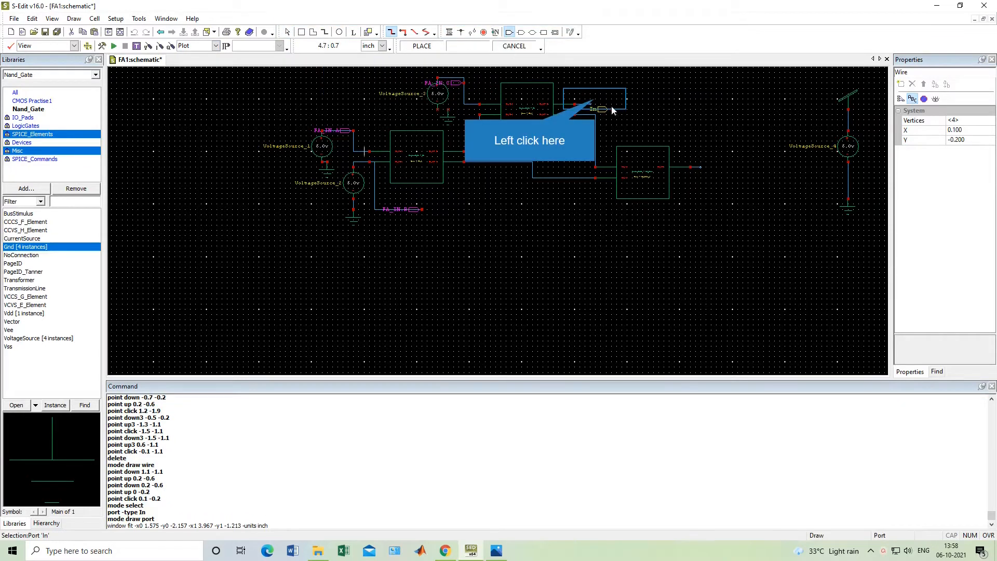
click(592, 104)
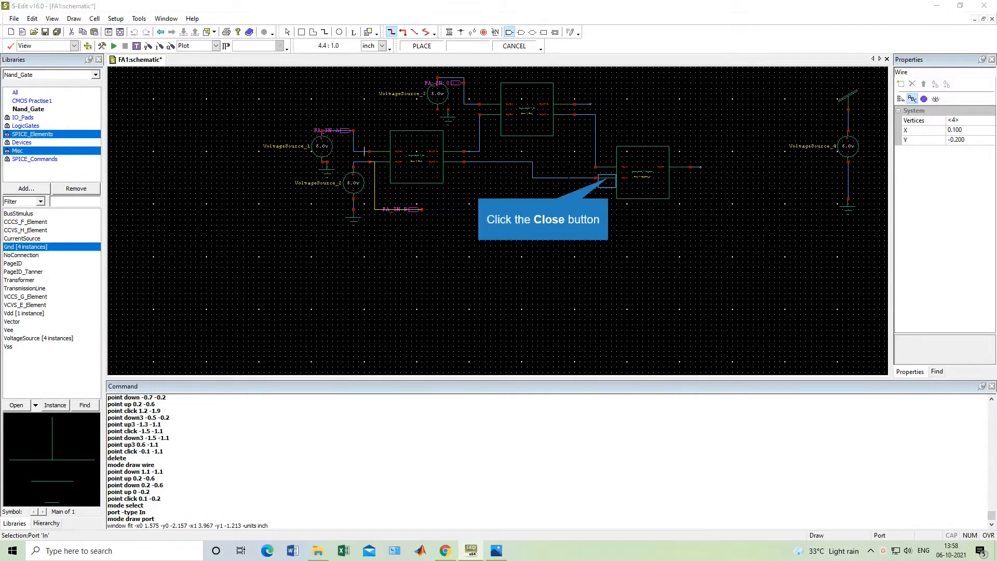
click(606, 180)
Add an output port named FA_OUT.S at the end of HA_2's upper output wire
click(521, 34)
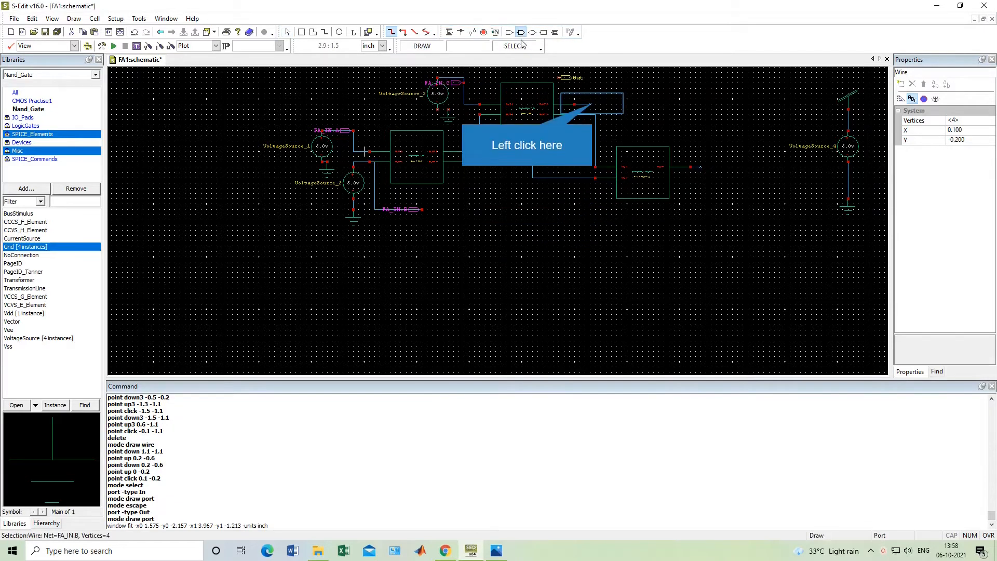
click(592, 104)
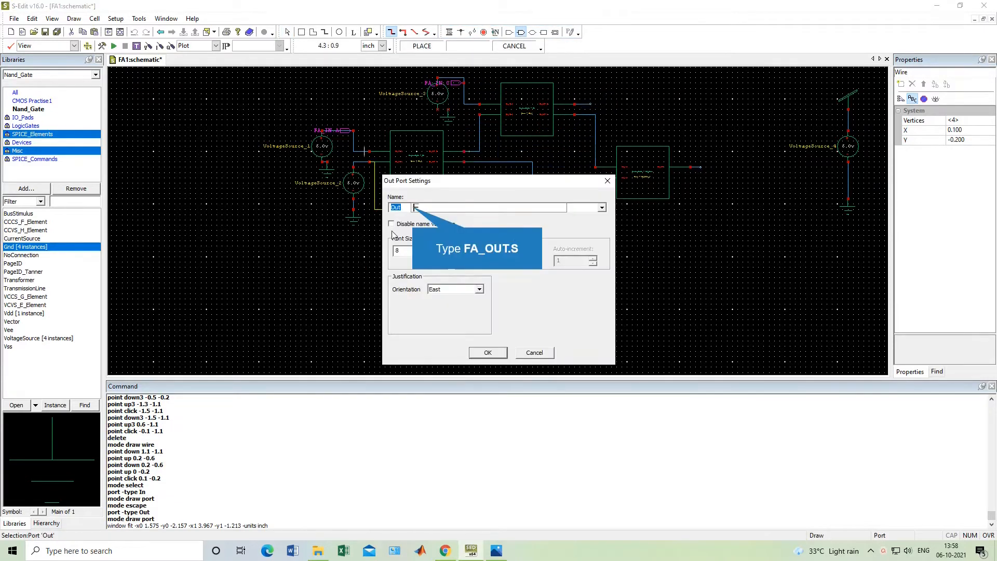
text(FA_OUT.S)
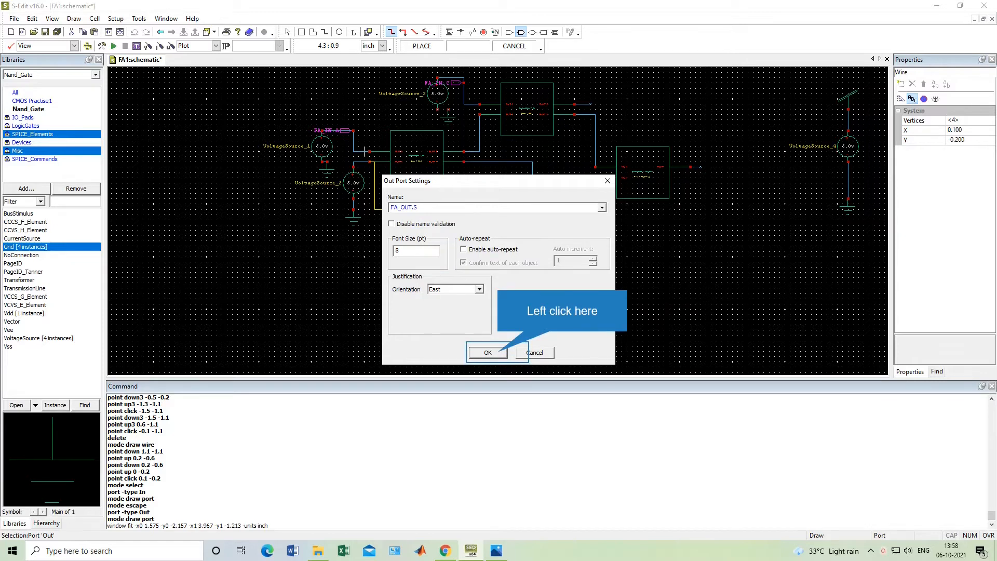
click(494, 353)
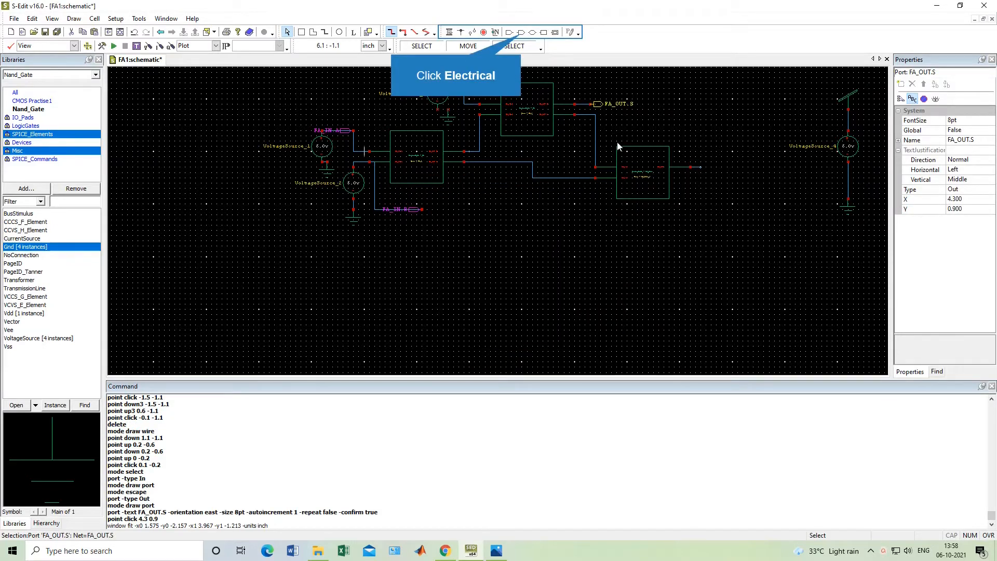
Add an output port named FA_OUT.C at the end of the OR gate's output wire
click(521, 32)
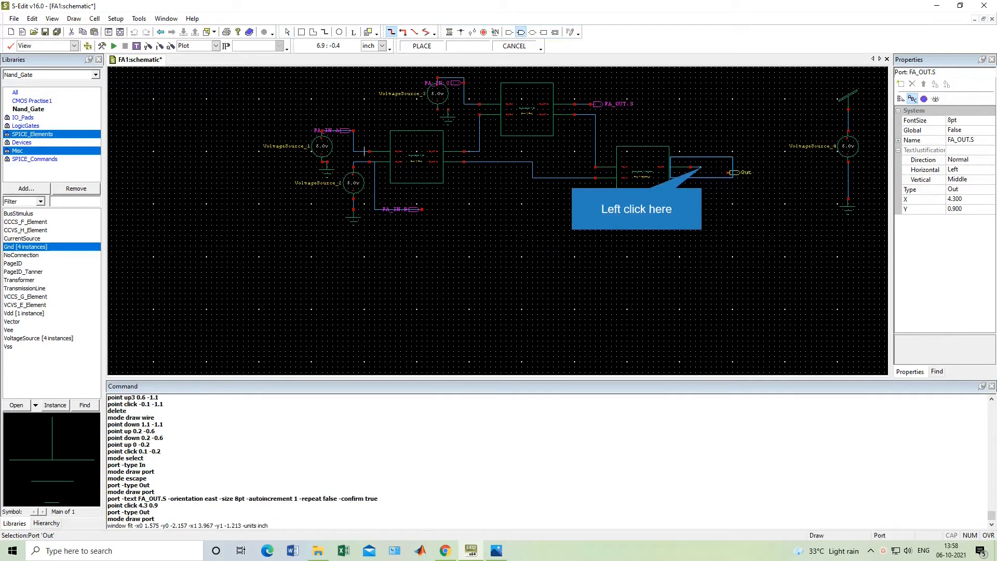
click(701, 167)
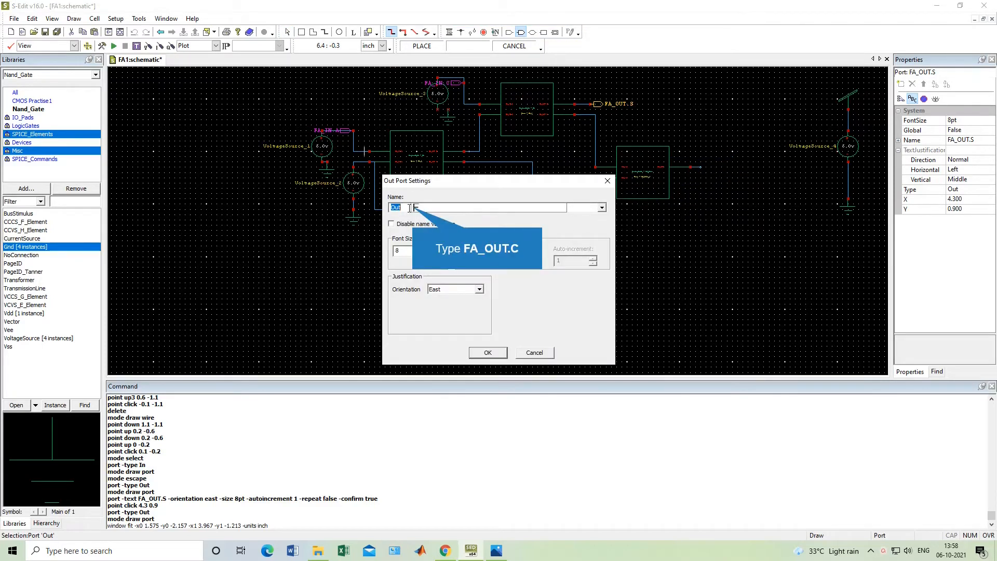
text(FA_OUT.C)
click(499, 353)
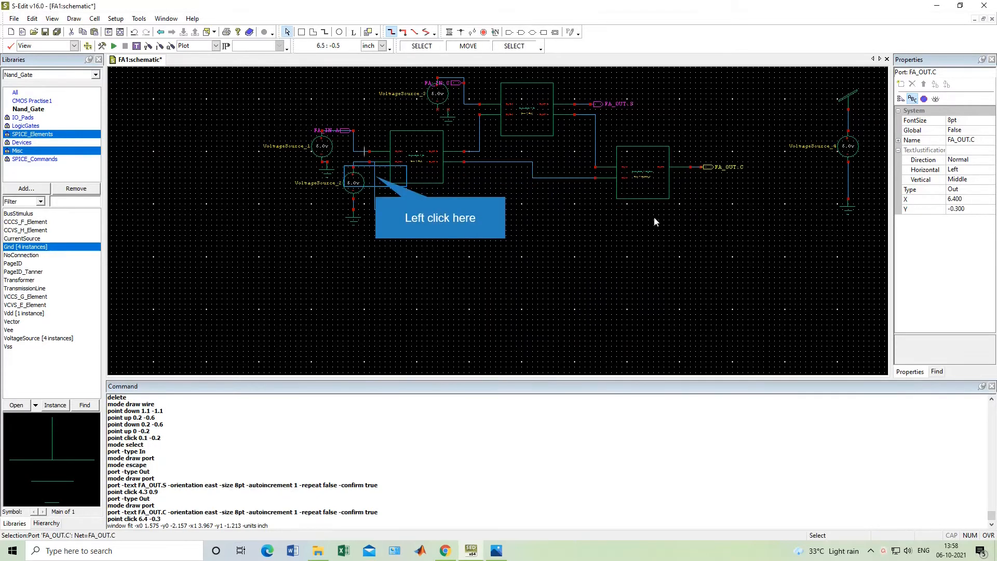
Delete the wire between FA_IN.B and HA_1, and move port FA_IN.B directly onto HA_1's lower input wire above VoltageSource_2
click(377, 180)
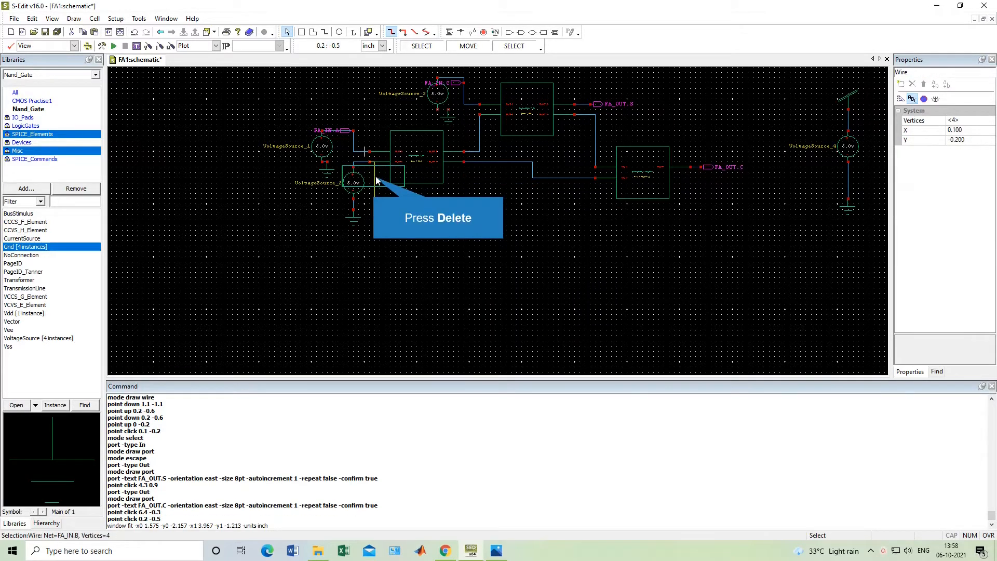
key(Delete)
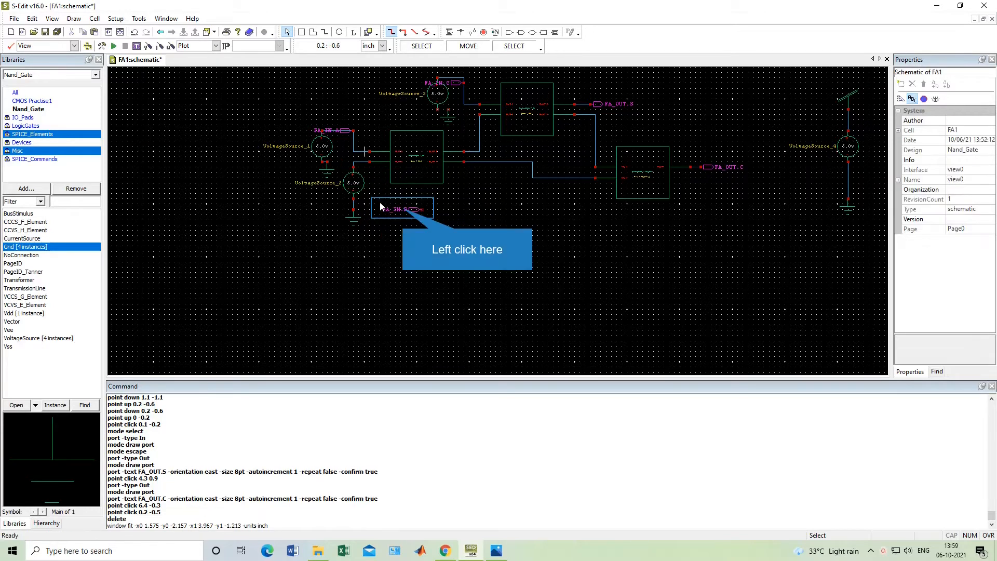
drag(403, 211, 351, 157)
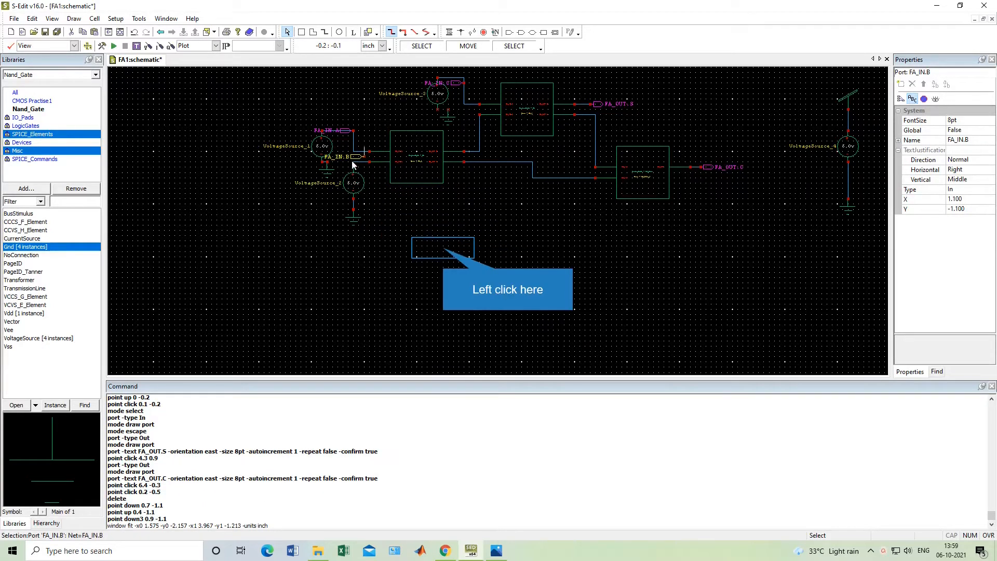
drag(353, 166, 353, 163)
click(440, 247)
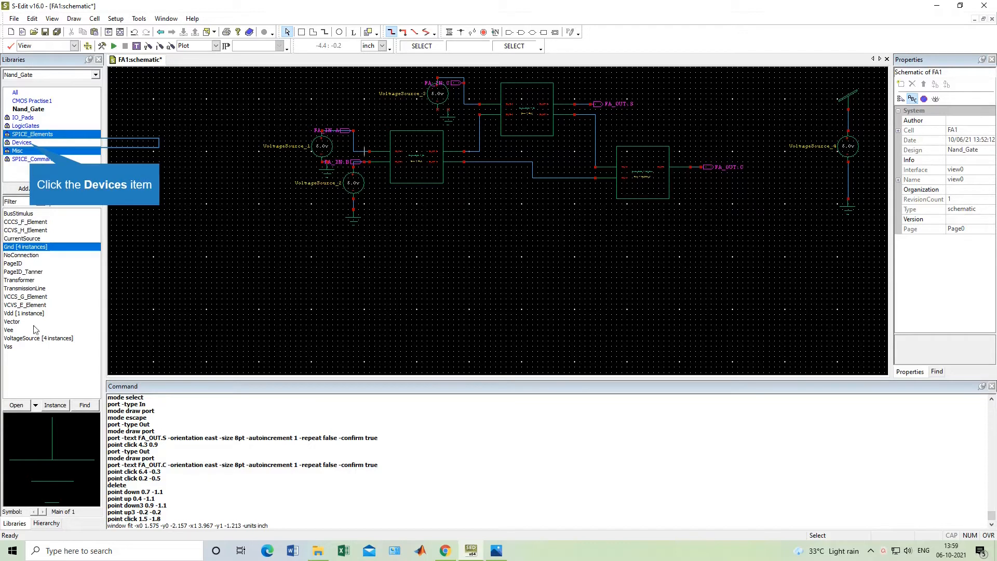
Place PrintVoltage instances from the SPICE_Commands library on the FA_IN.A, FA_IN.B, FA_OUT.C and FA_OUT.S nets
click(32, 143)
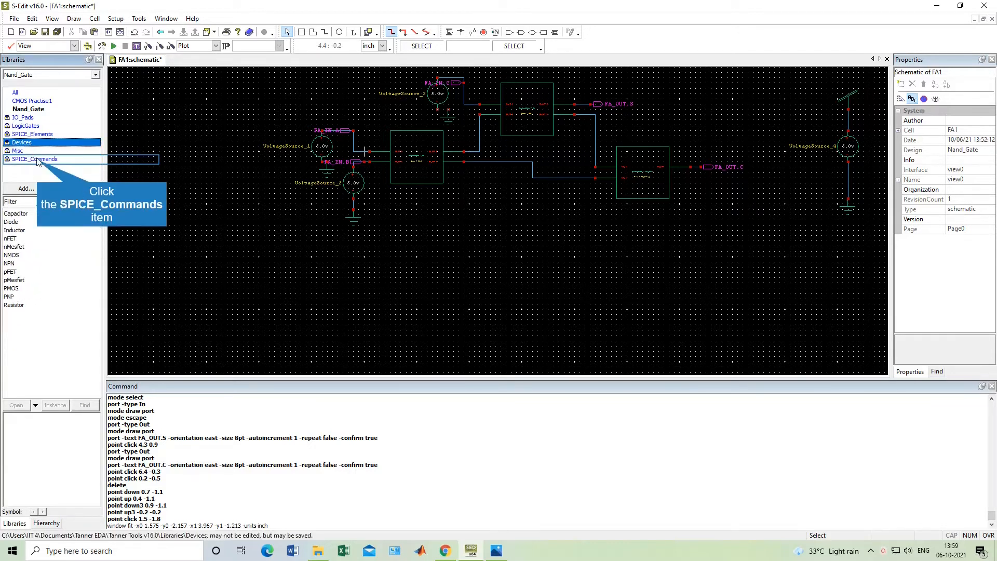
click(35, 160)
click(23, 363)
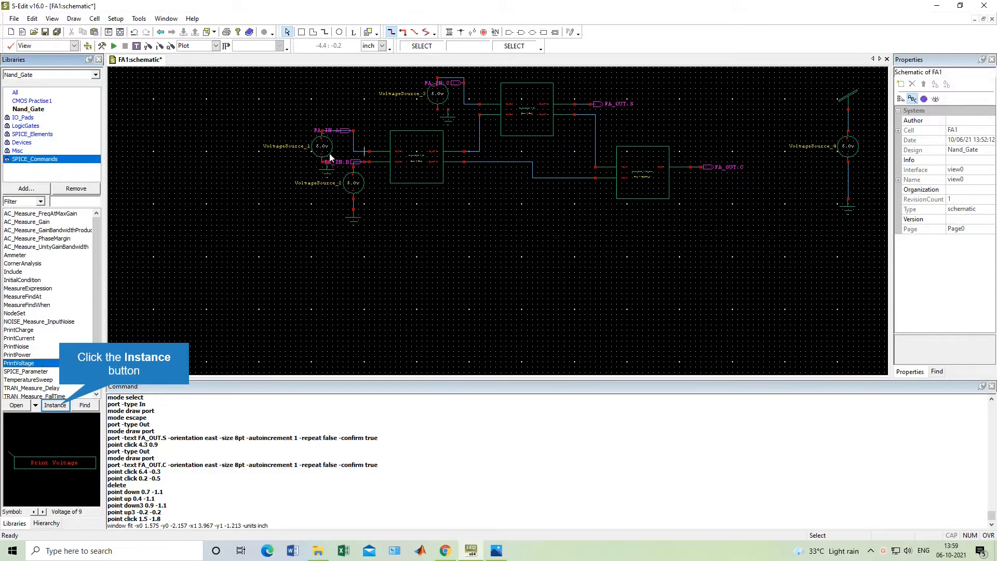
click(55, 405)
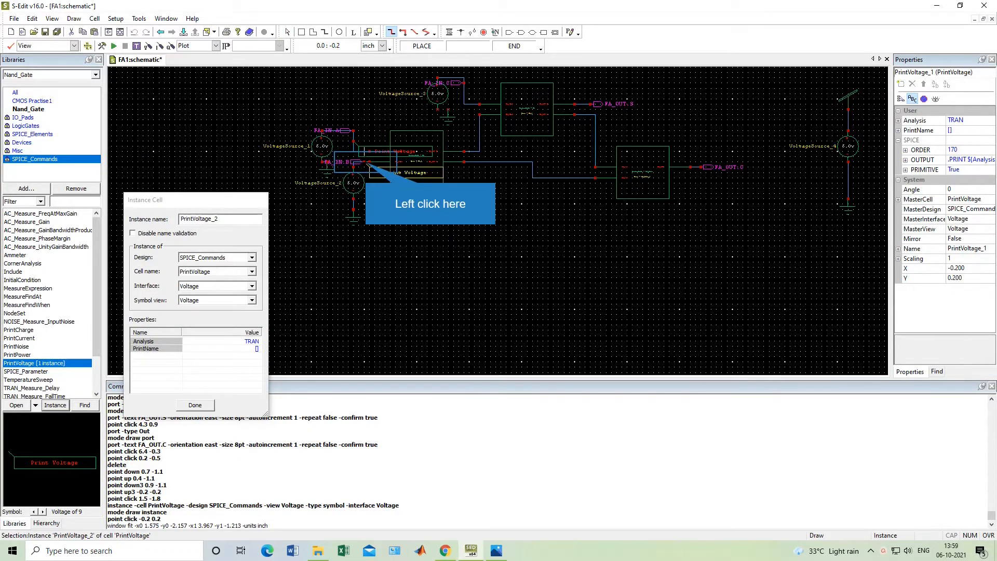
click(368, 163)
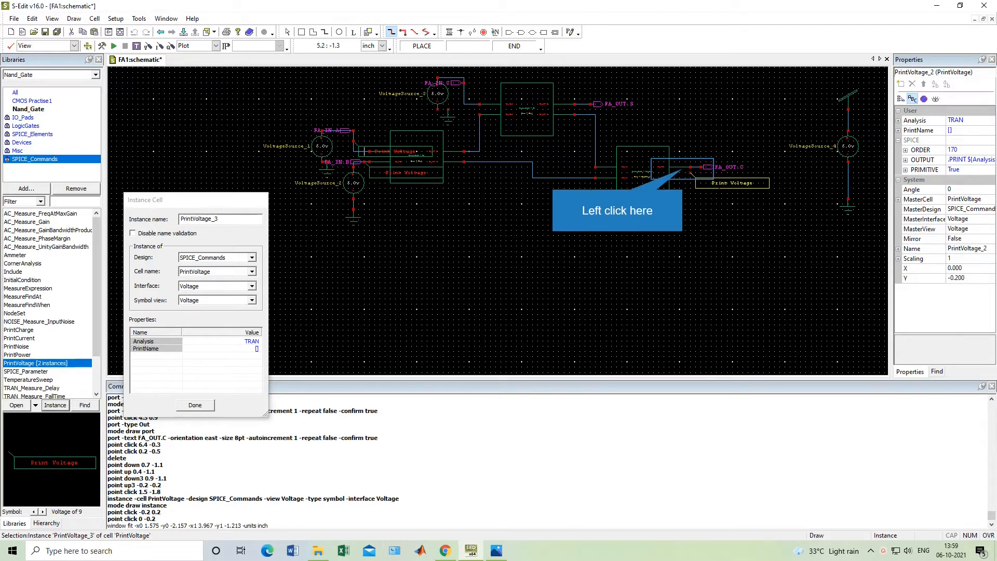
click(688, 166)
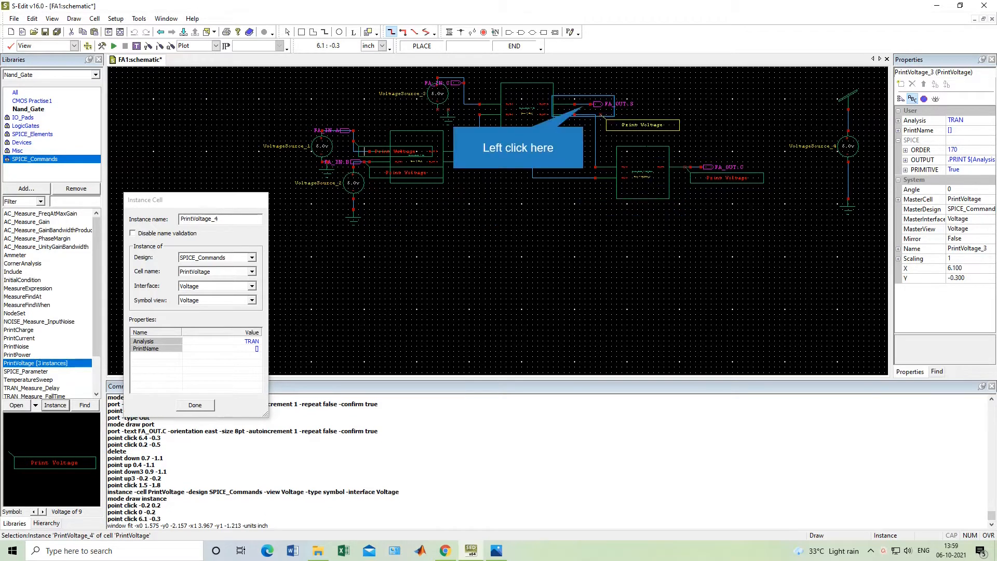
click(576, 104)
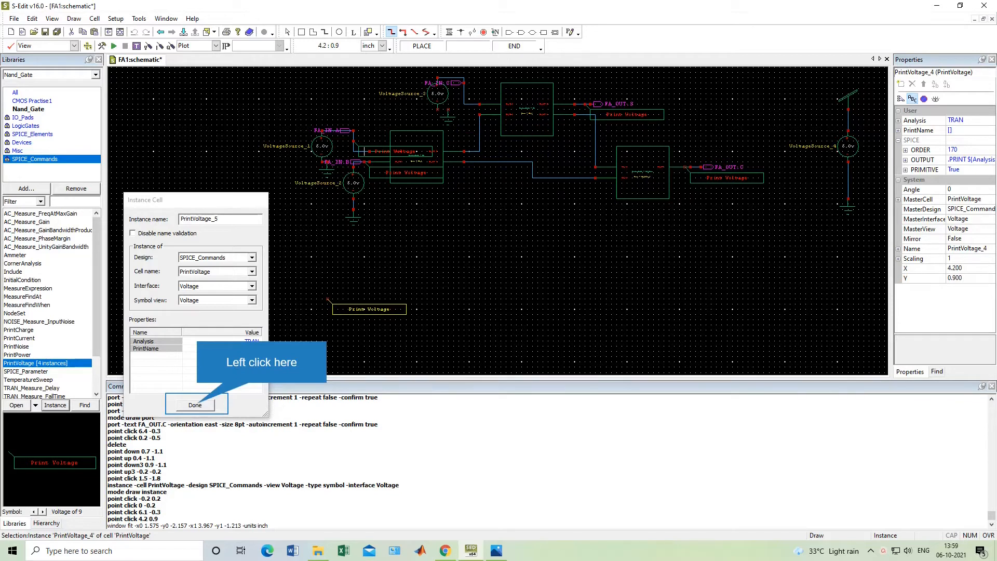
click(196, 405)
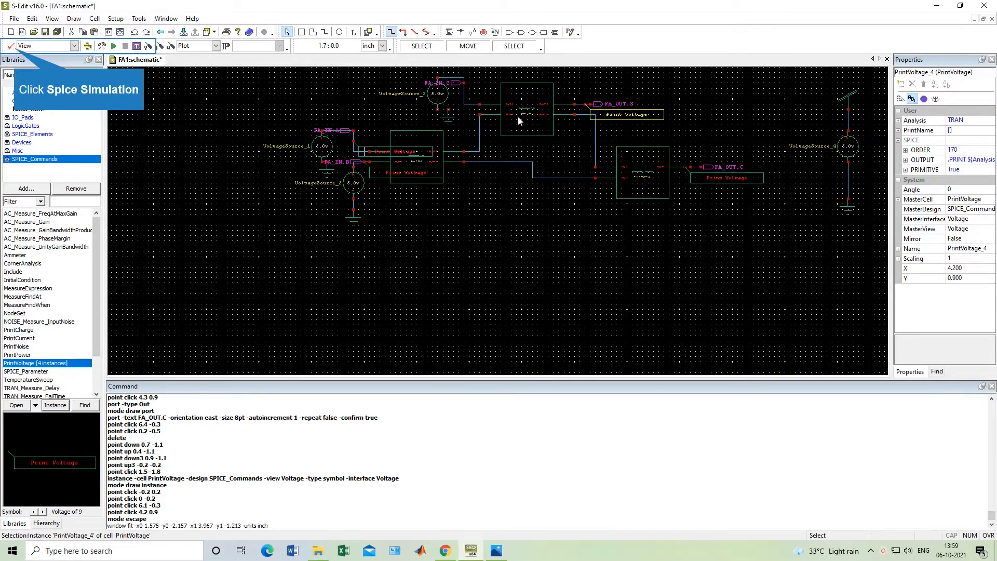
Run a design check on the view, locate port FA_IN.B from its overlap warning and move VoltageSource_1's ground down and left of it
click(11, 46)
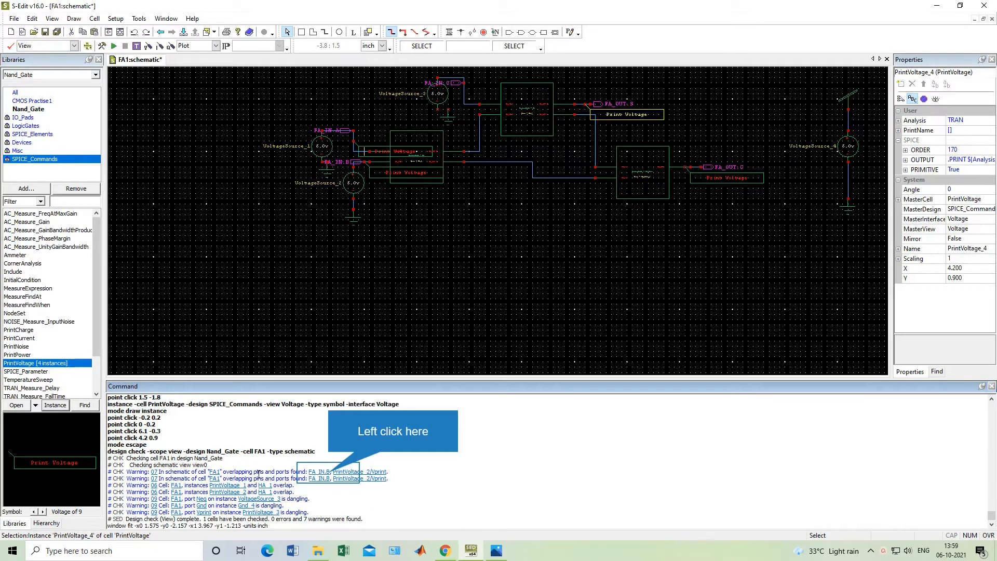
click(317, 472)
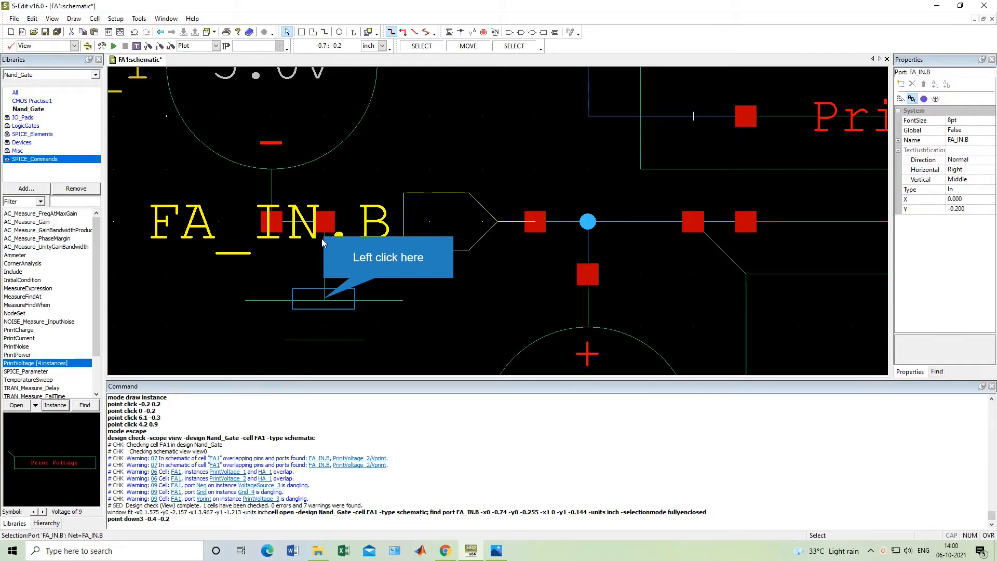
click(325, 299)
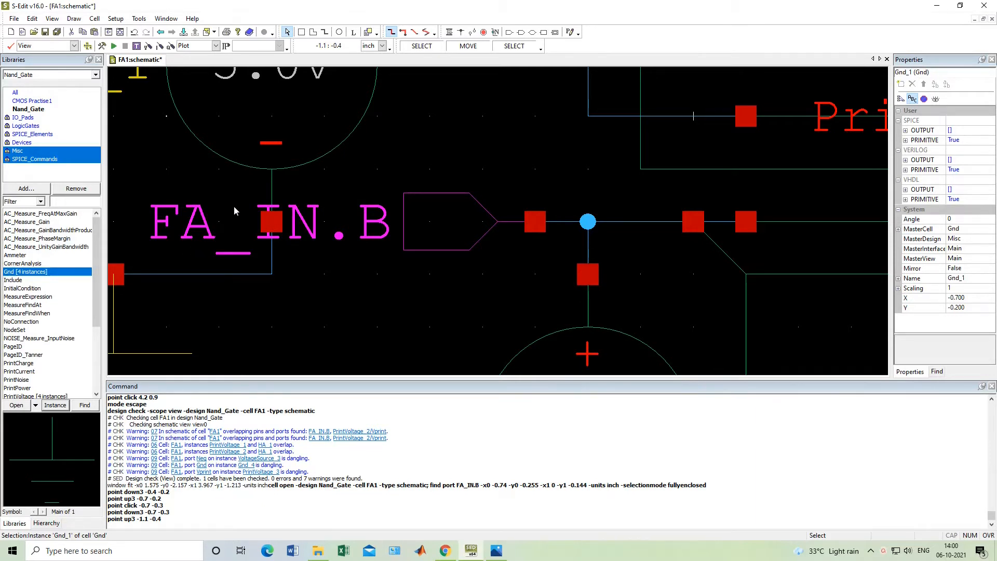
scroll(456, 184, down, 3)
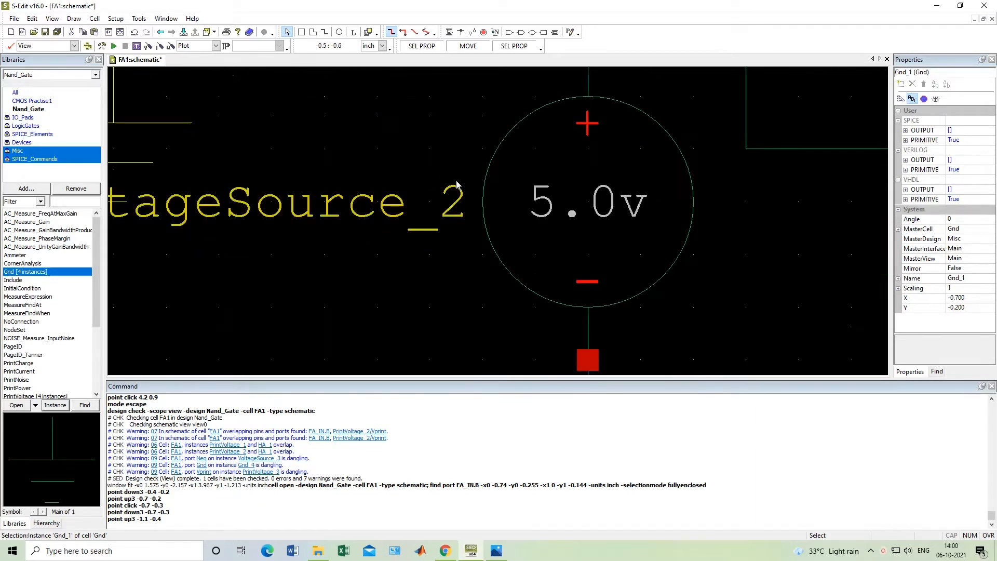
scroll(457, 184, down, 2)
ctrl+scroll(457, 184, up, 3)
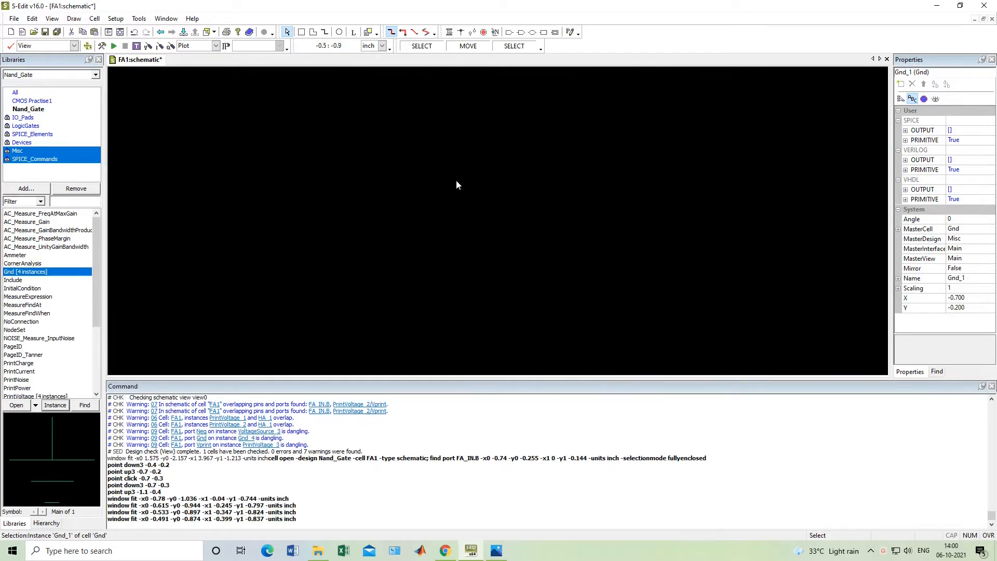
ctrl+scroll(456, 182, up, 15)
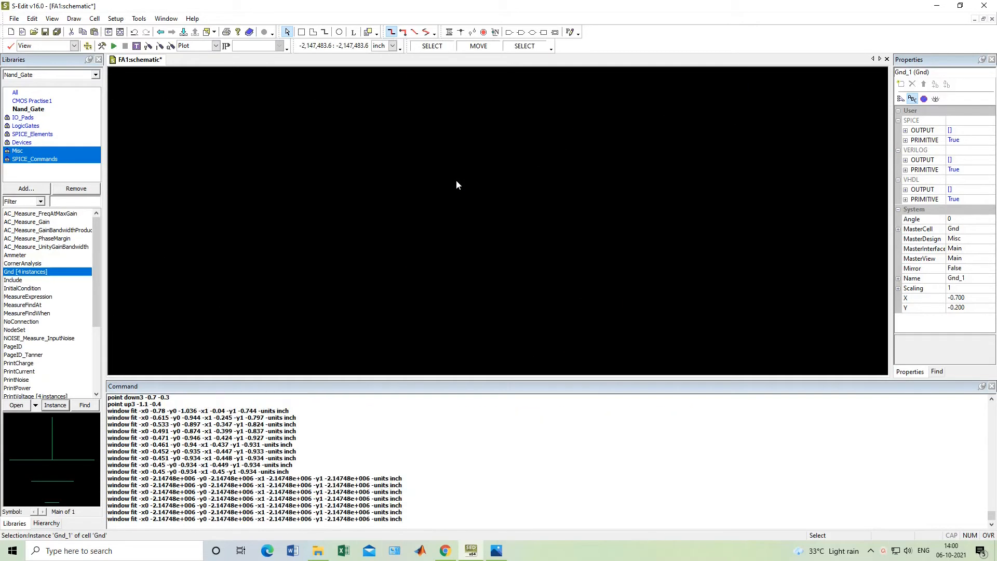
ctrl+scroll(404, 215, up, 5)
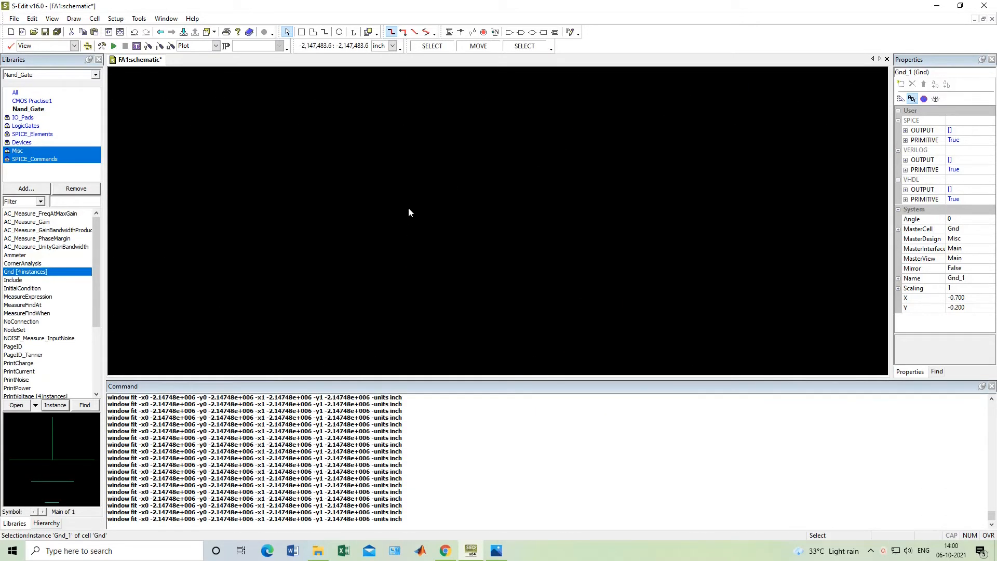
Rerun the design check on the view and locate instance HA_1 from its overlap warning
scroll(437, 450, up, 10)
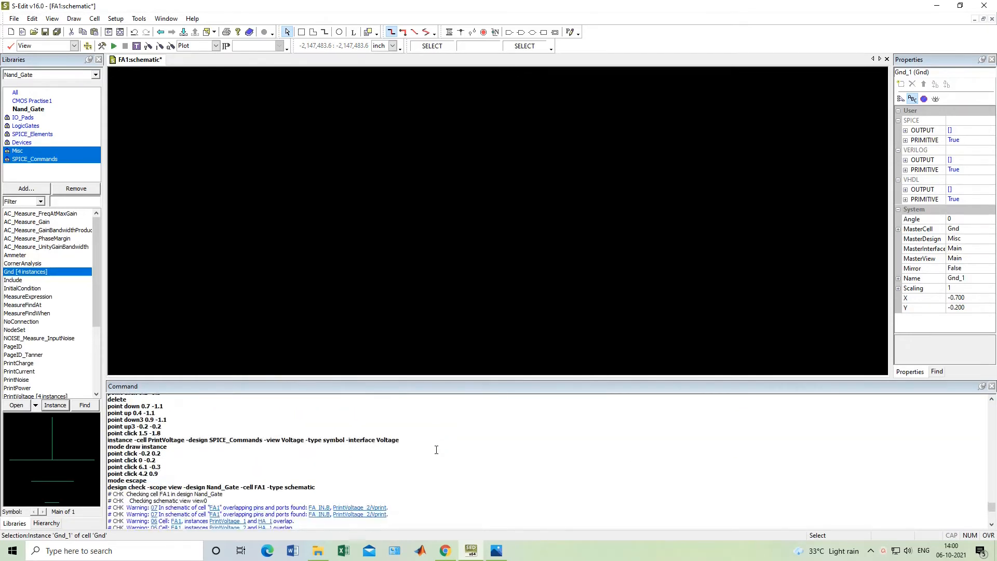
scroll(437, 449, up, 5)
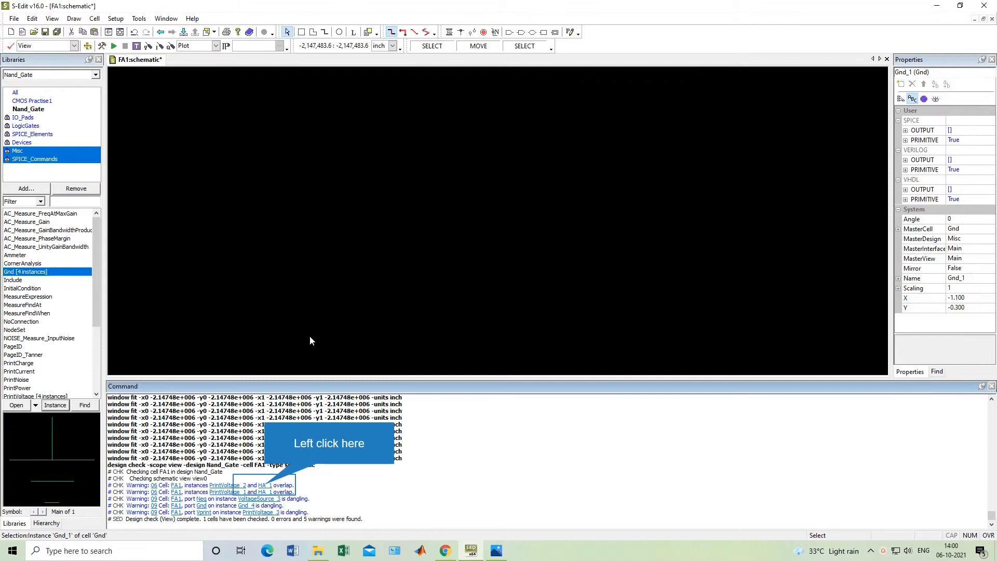
click(264, 486)
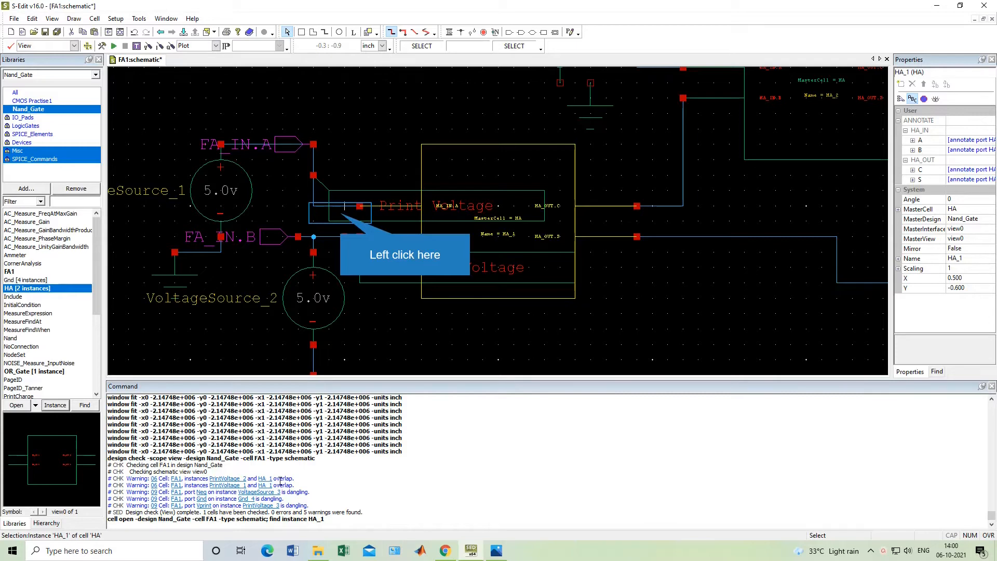
Shift the wire at HA_1's upper input upward and move the two overlapping PrintVoltage instances clear, one above and one below HA_1
click(345, 213)
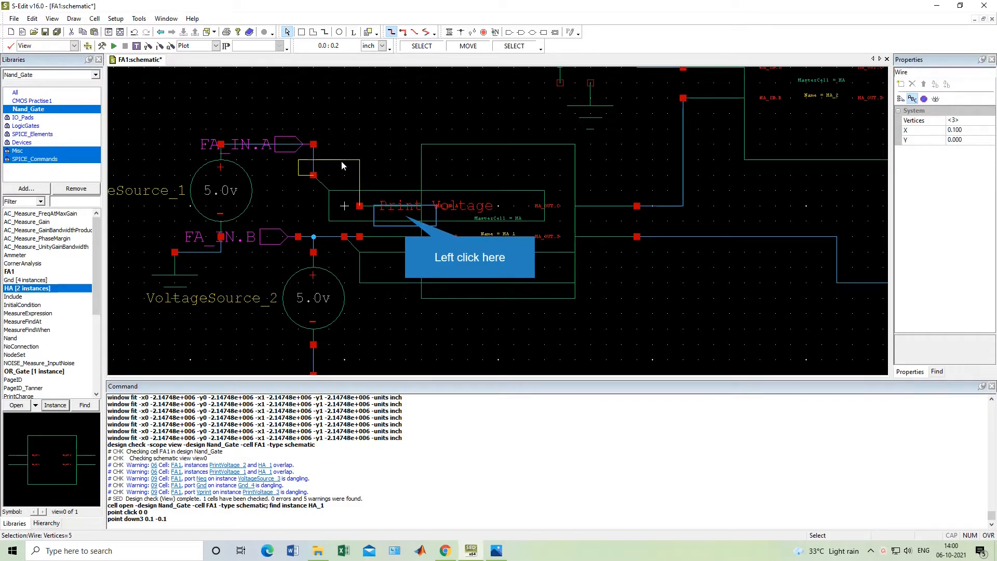
drag(364, 182, 360, 174)
click(407, 221)
drag(405, 216, 388, 123)
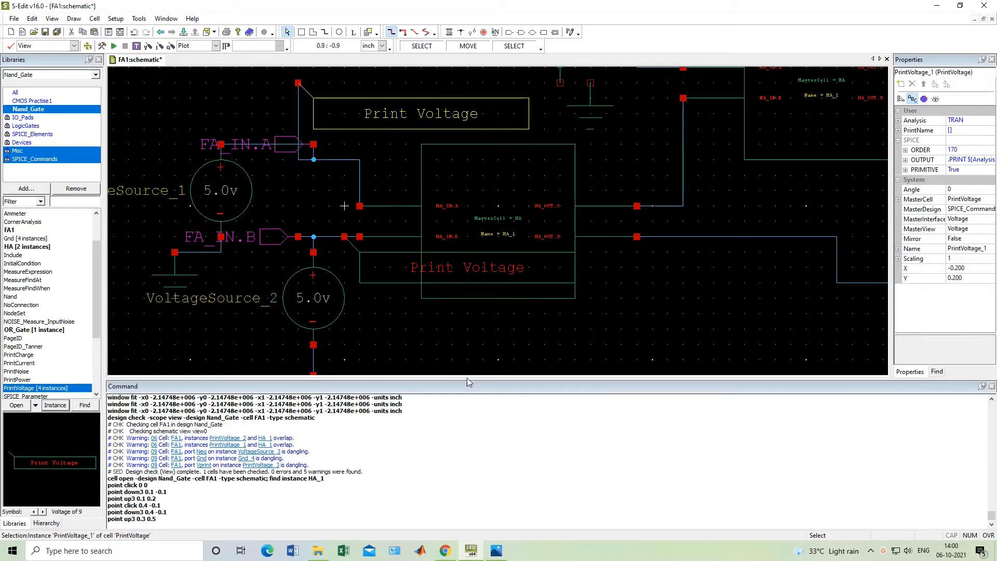
click(371, 284)
drag(371, 283, 417, 345)
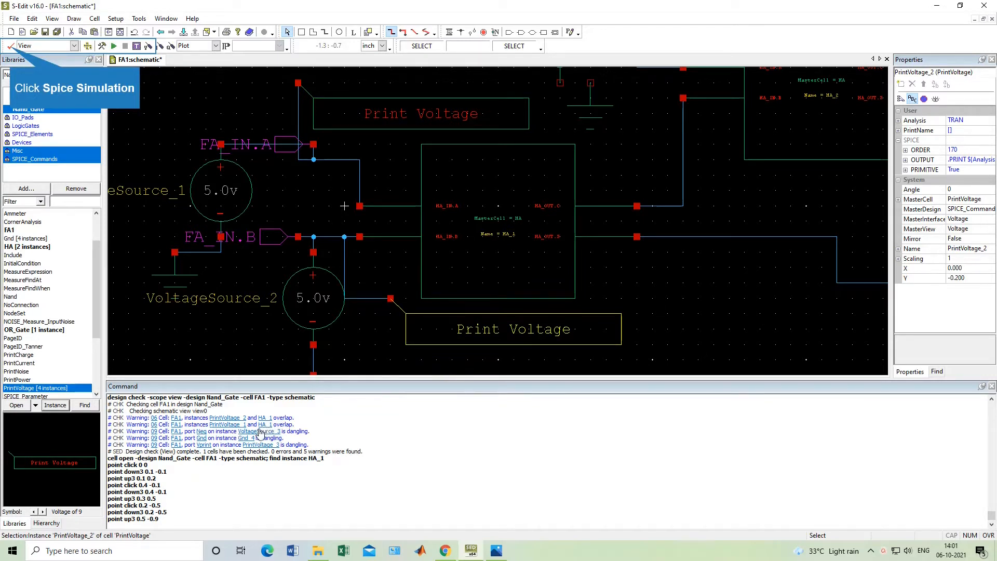
Rerun the design check on the view, locate VoltageSource_3 from its dangling warning and wire its negative terminal to ground Gnd_4
click(10, 47)
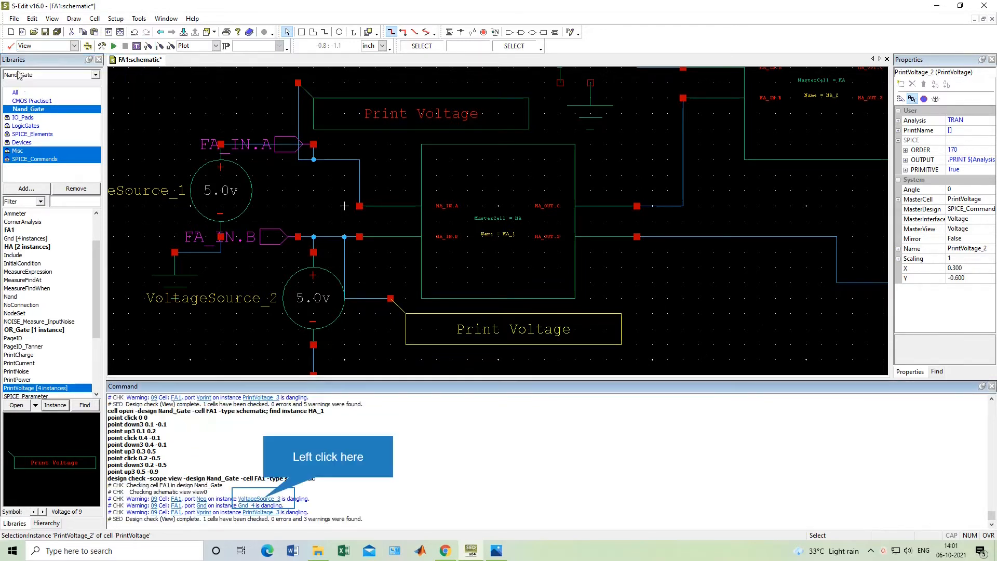
click(262, 498)
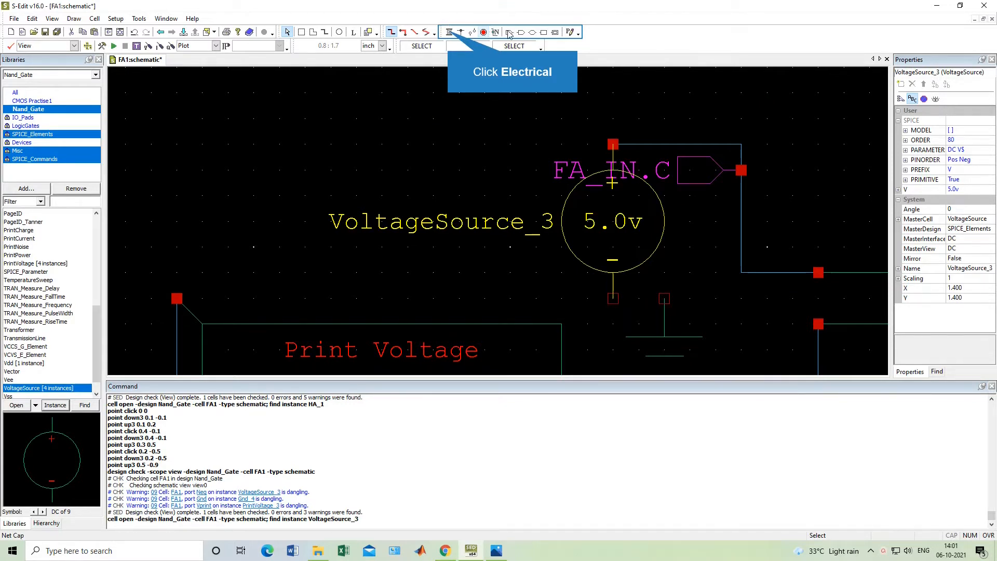
click(449, 31)
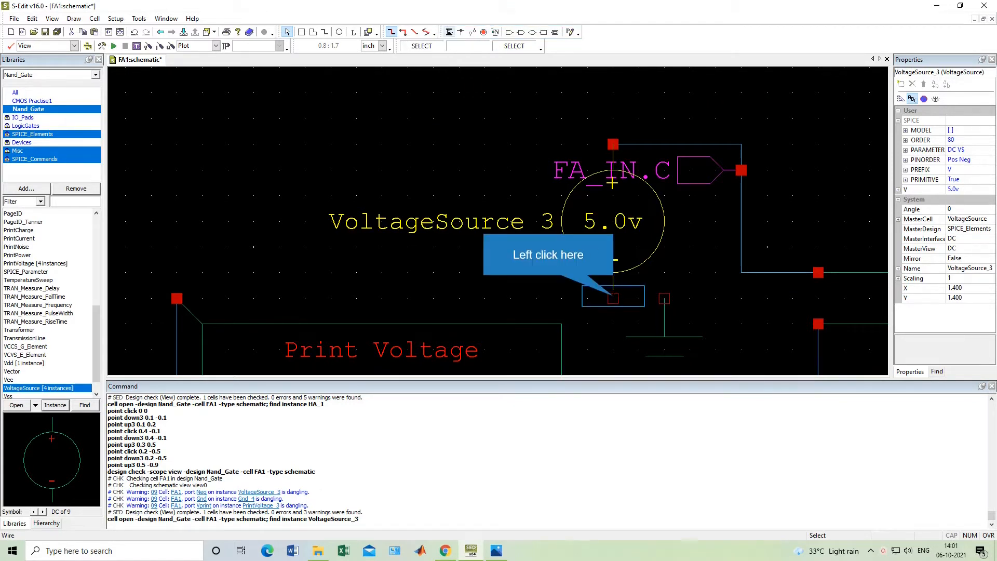
drag(613, 298, 665, 298)
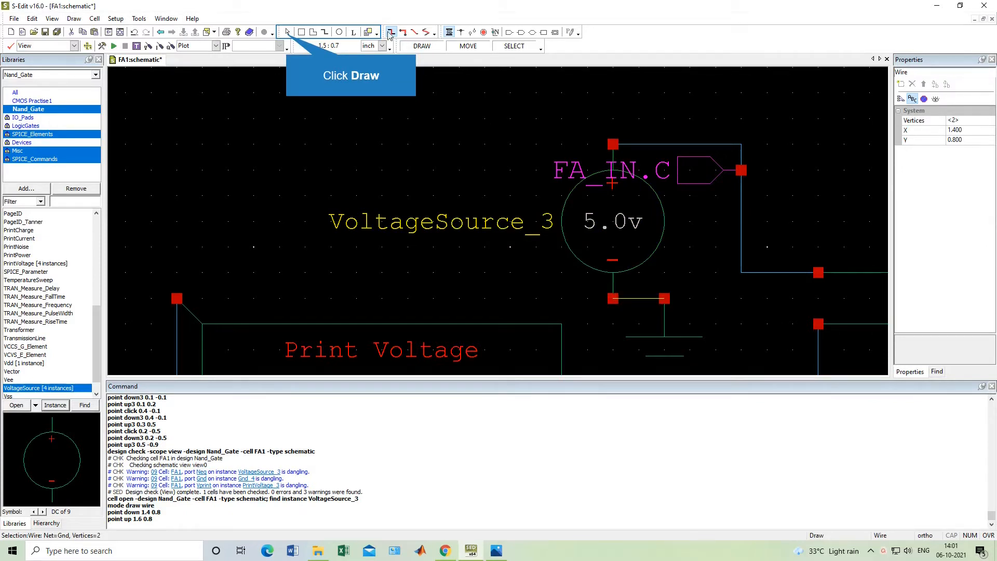
click(288, 32)
click(246, 478)
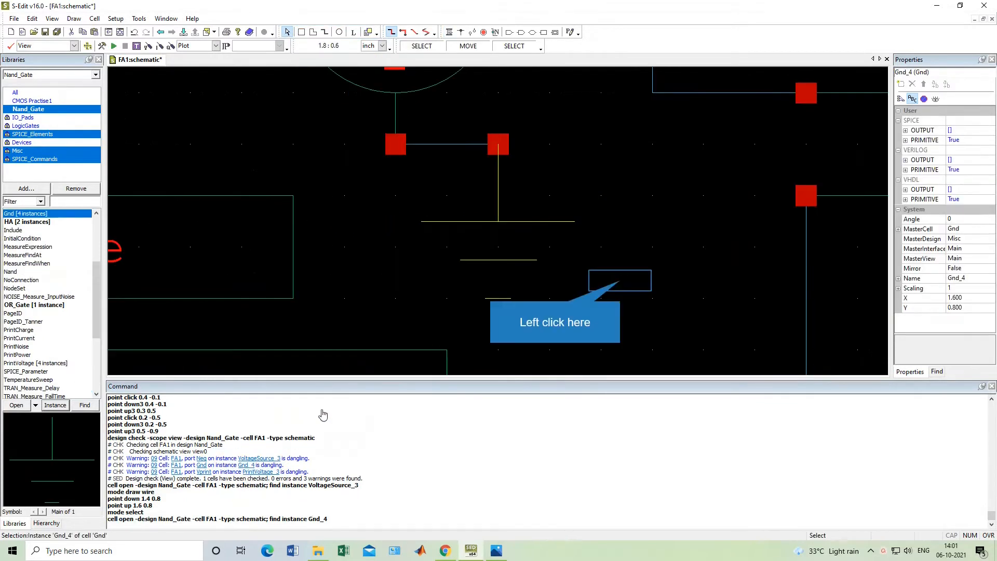
click(597, 311)
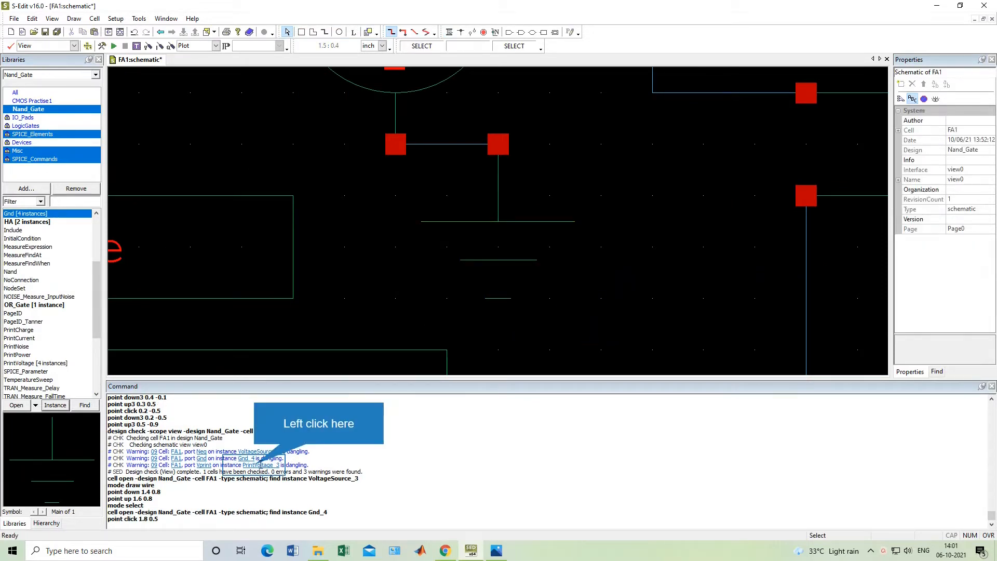
Locate PrintVoltage_3 from its dangling warning, move it right onto the FA_OUT.C wire and rerun the design check on the view
click(252, 466)
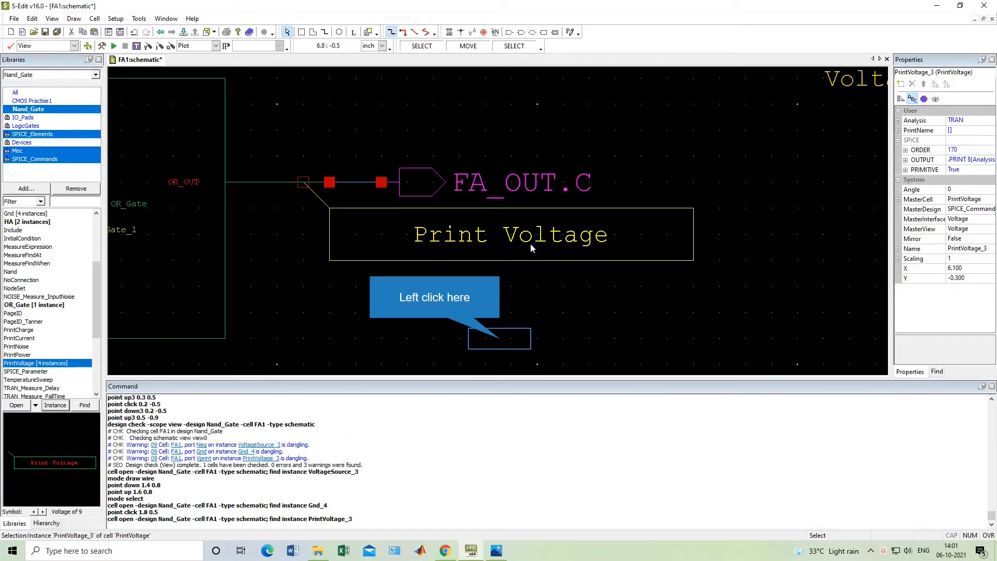
click(499, 346)
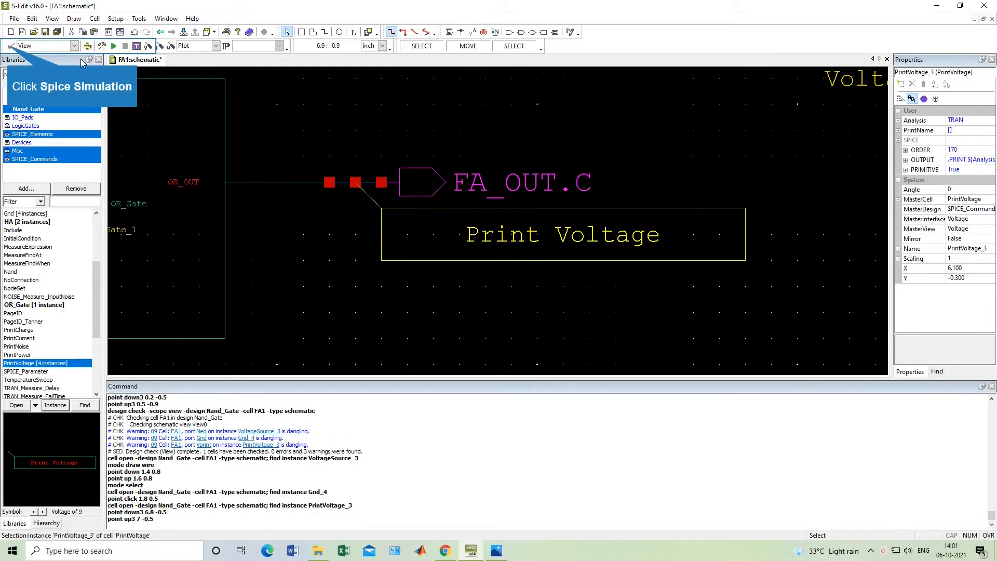
click(9, 48)
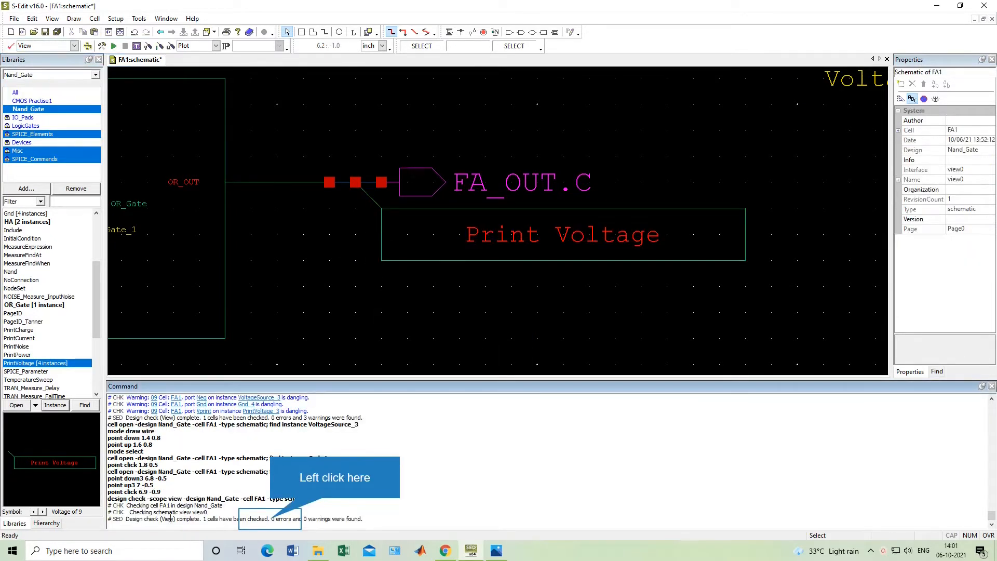
drag(271, 520, 364, 519)
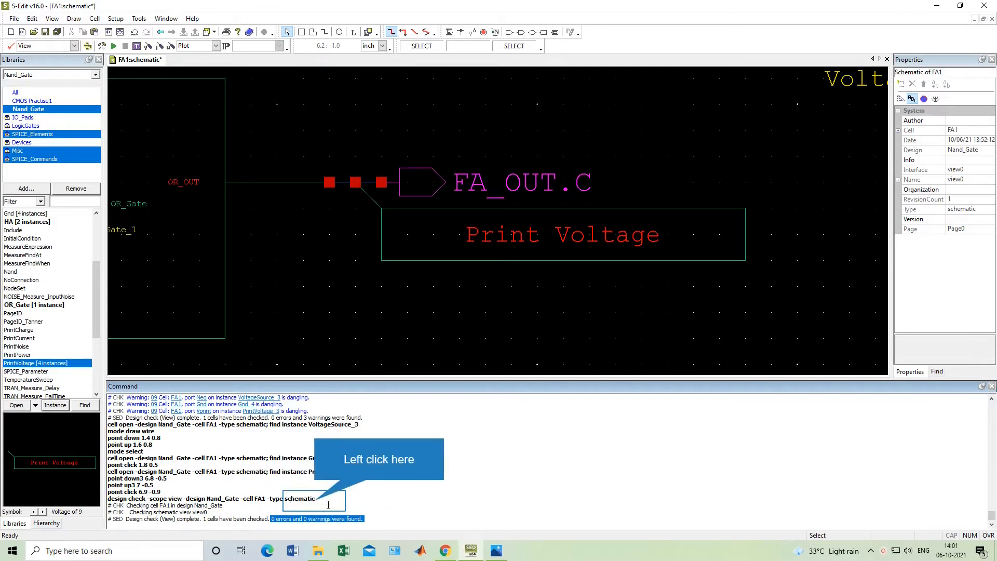
Set VoltageSource_1's master interface to Bit and its pattern to 00001111
scroll(483, 189, down, 2)
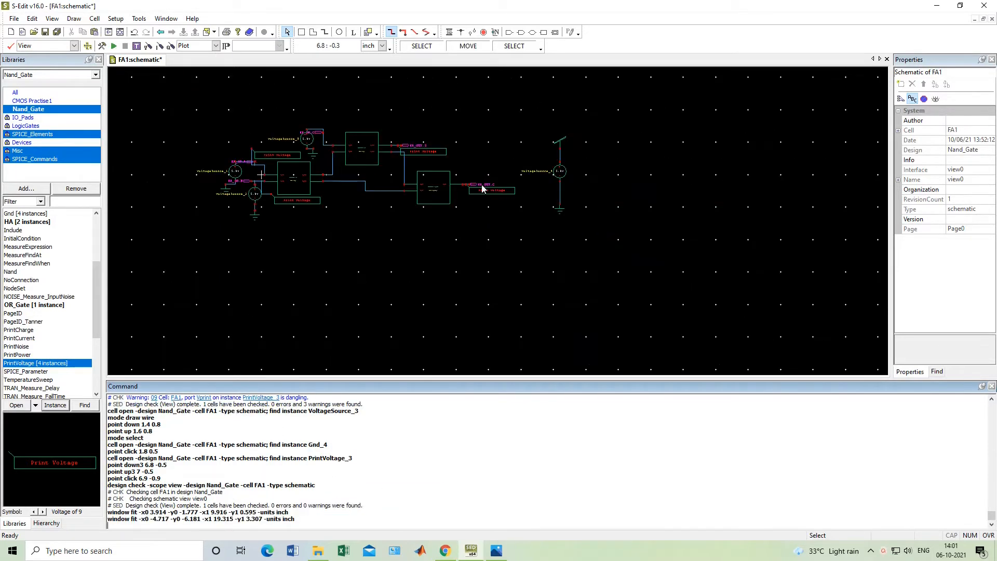
scroll(414, 192, up, 1)
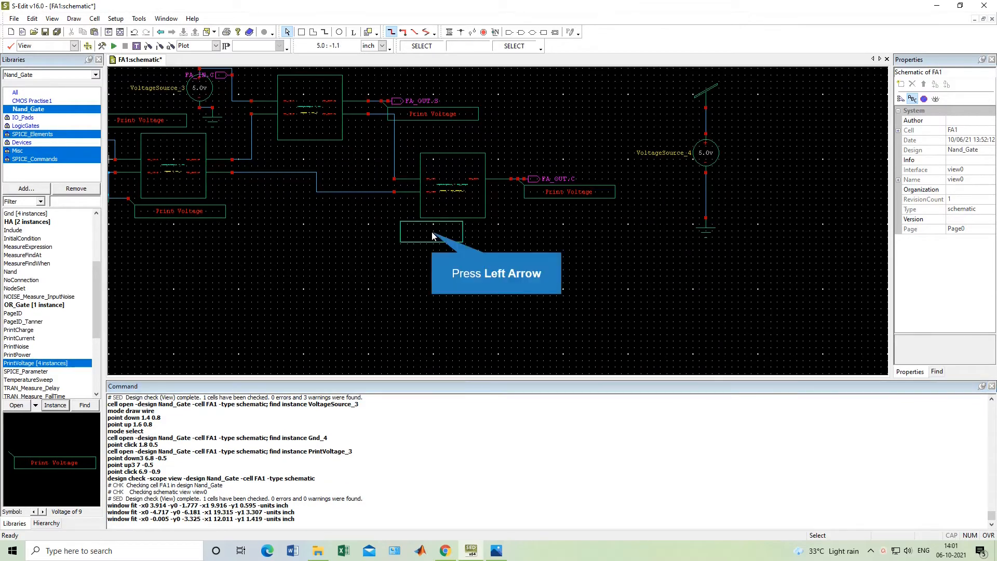
key(Left)
key(Up)
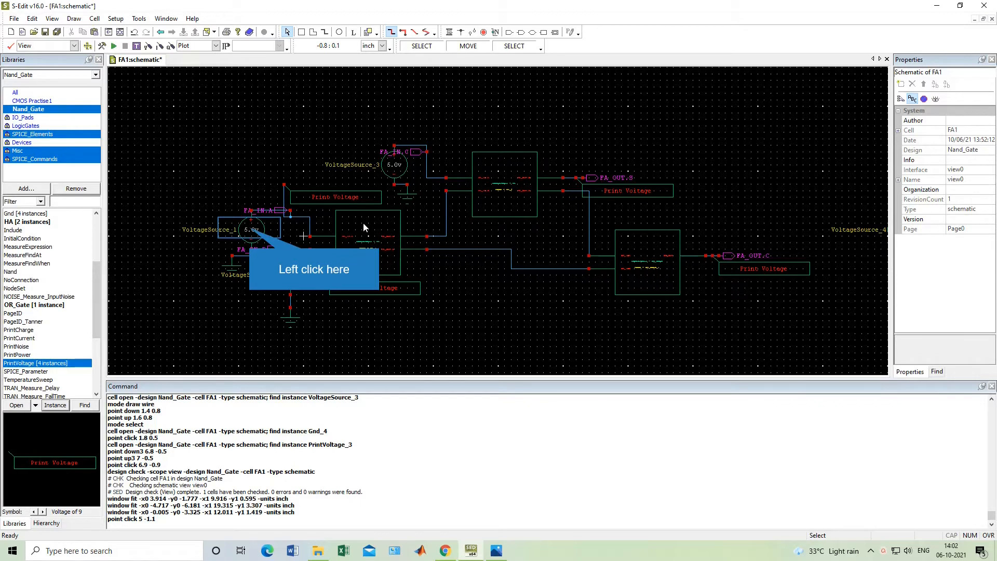
click(254, 231)
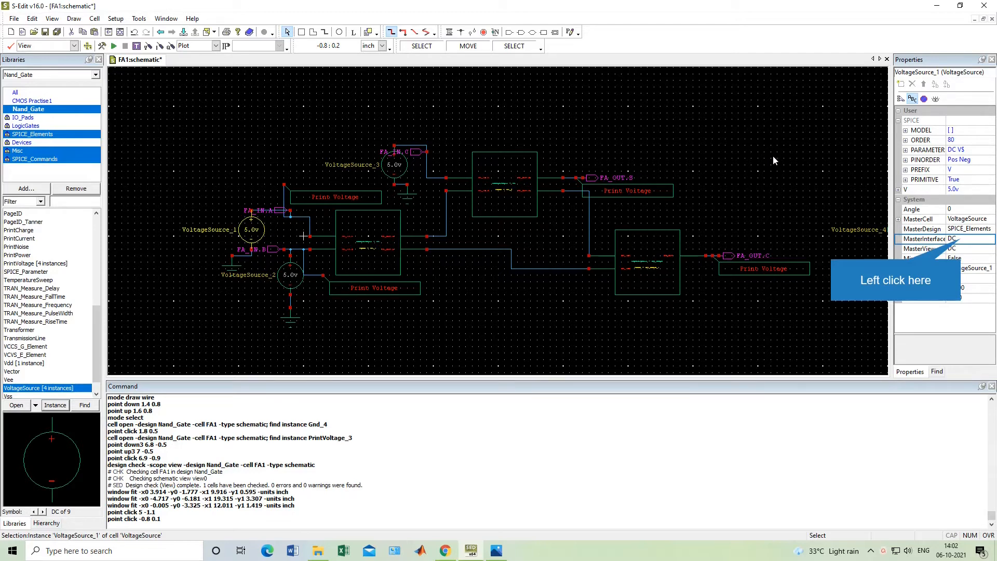
click(968, 239)
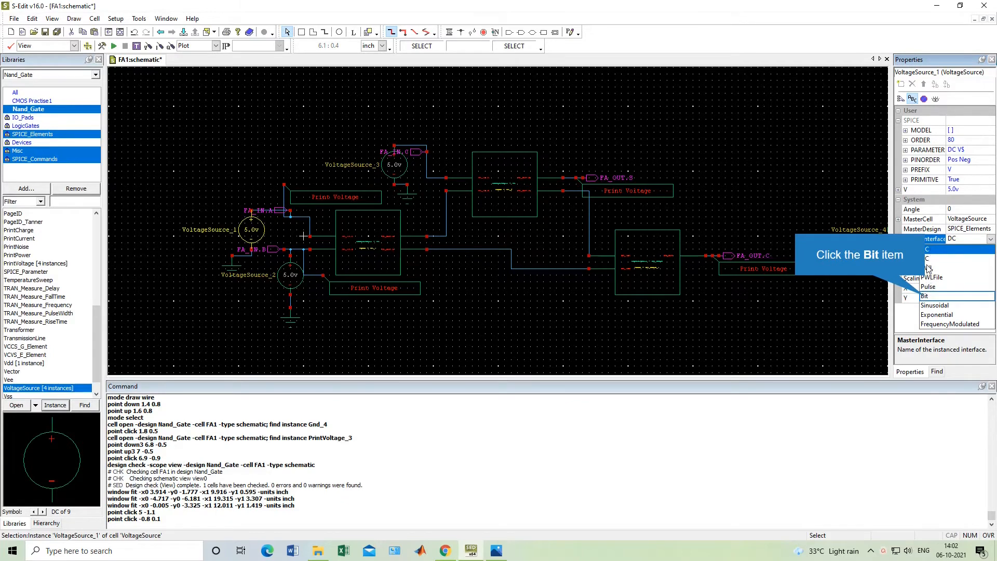
click(929, 297)
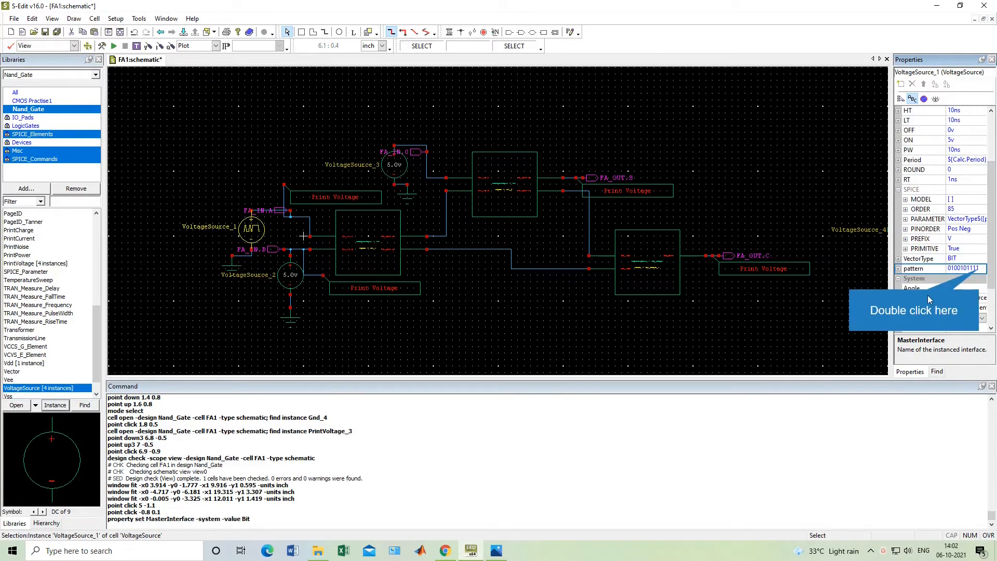
double_click(982, 268)
text(0)
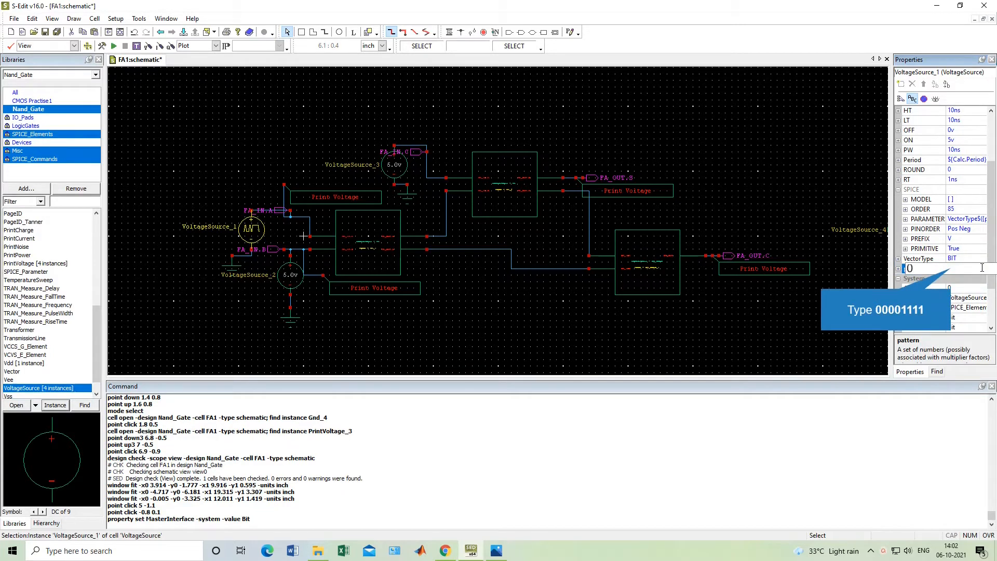
text(000)
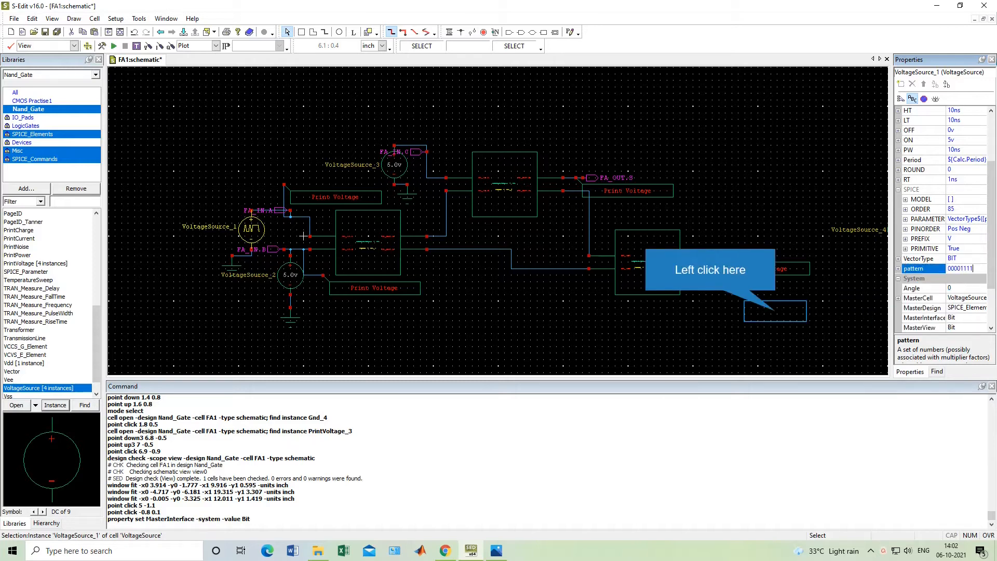
click(775, 310)
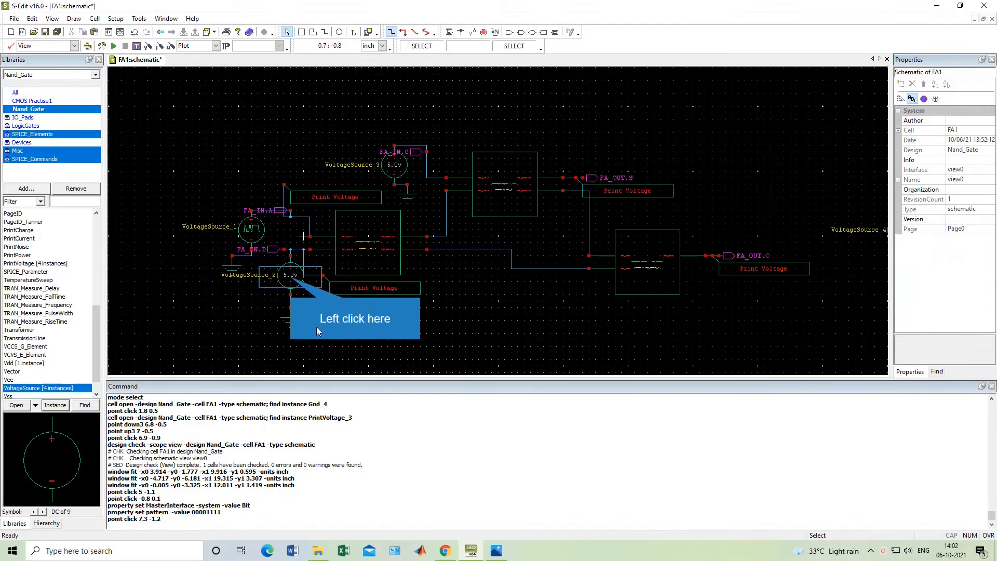
Set VoltageSource_2's master interface to Bit and its pattern to 00110011
click(290, 281)
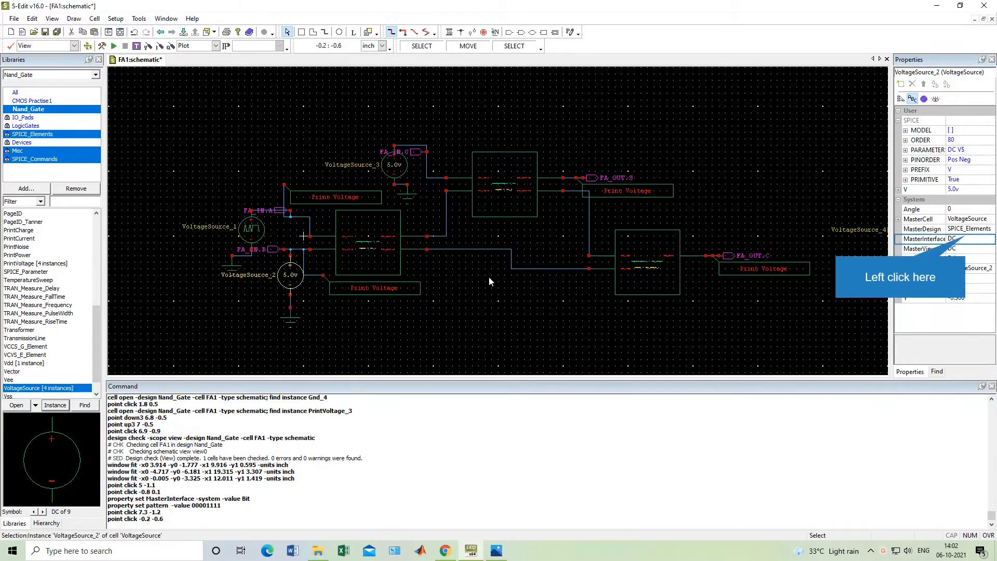
click(969, 240)
click(917, 297)
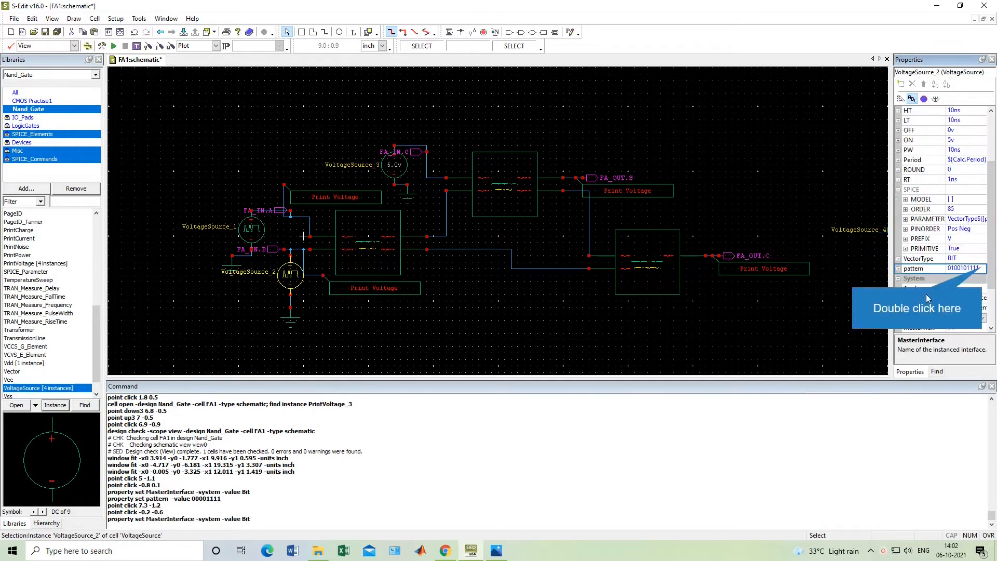
double_click(983, 269)
text(00)
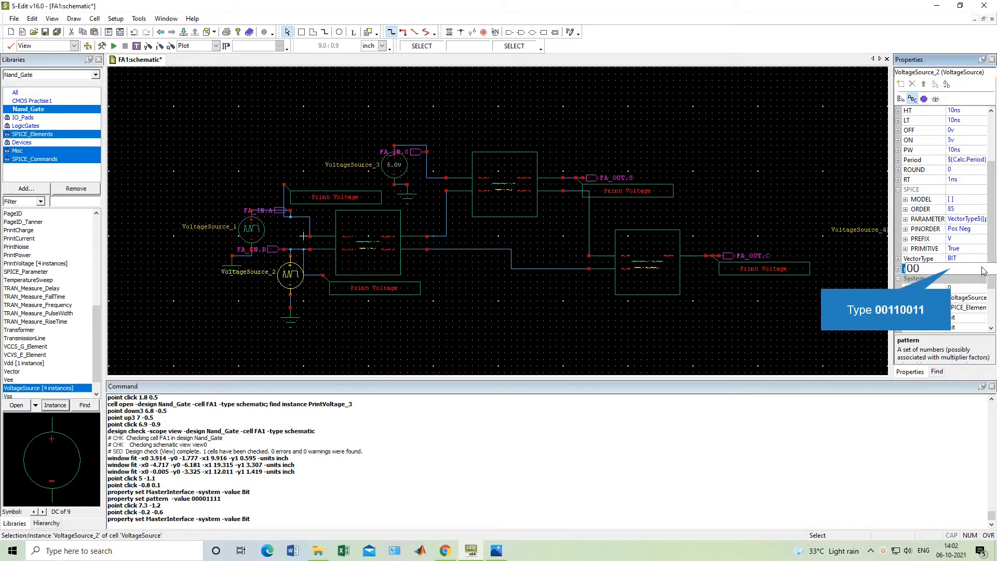
text(110011)
key(Return)
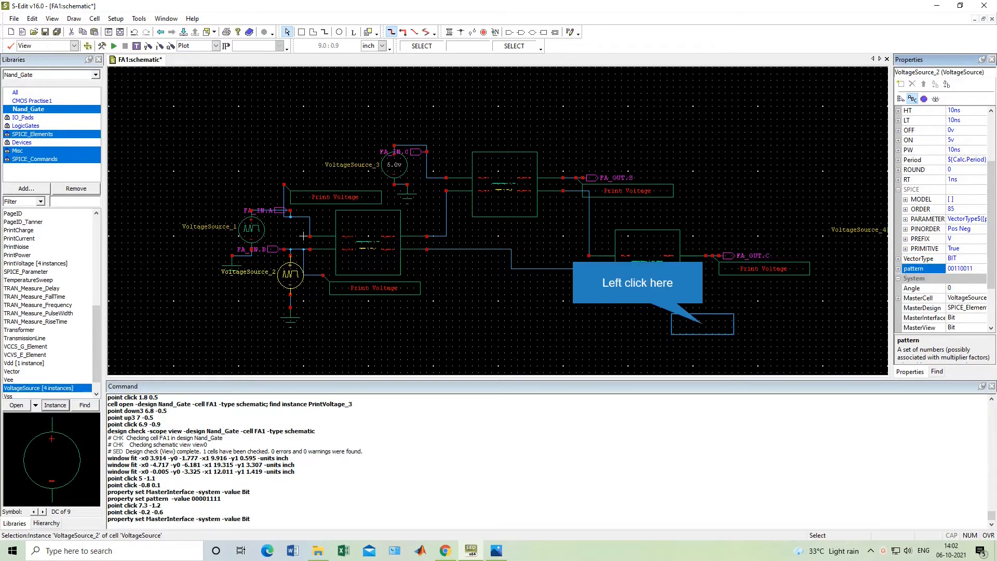
click(704, 327)
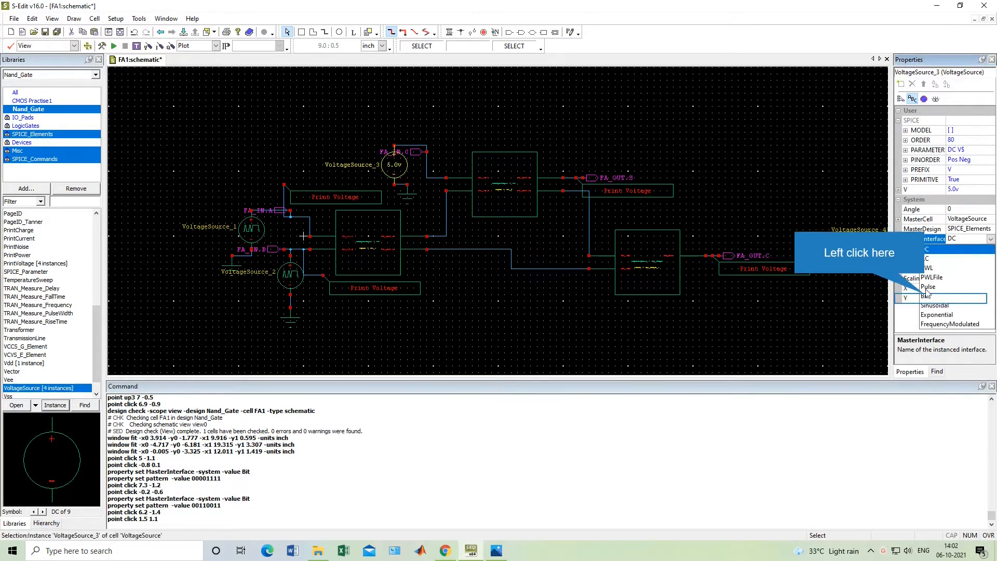
Set VoltageSource_3's master interface to Bit and its pattern to 01010101
click(926, 295)
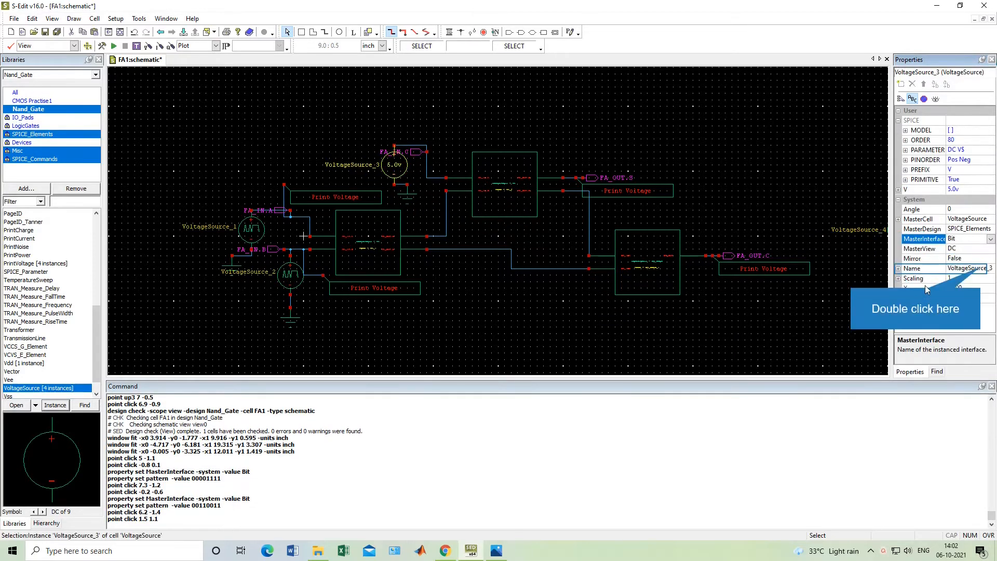
double_click(979, 268)
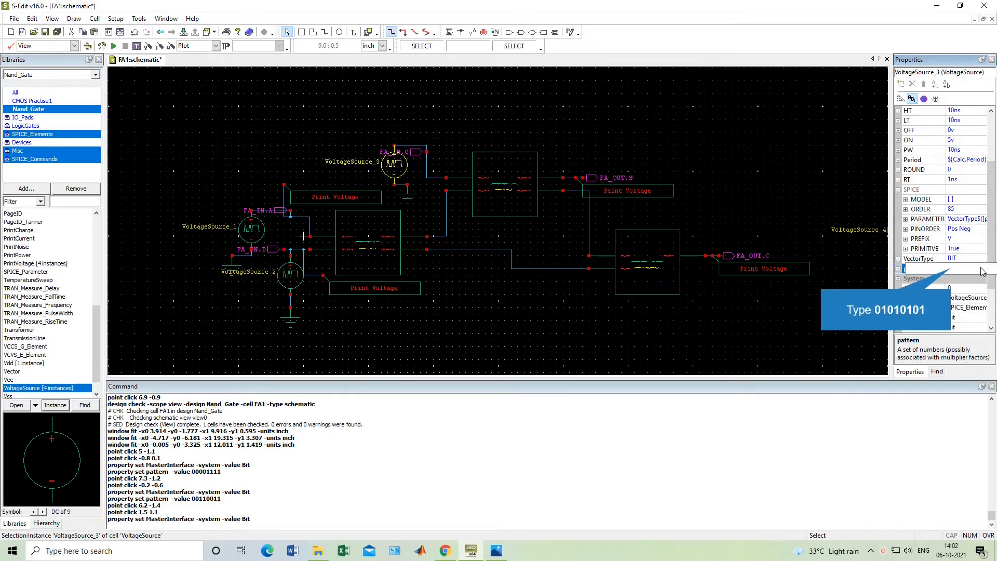
text(01010101)
key(Return)
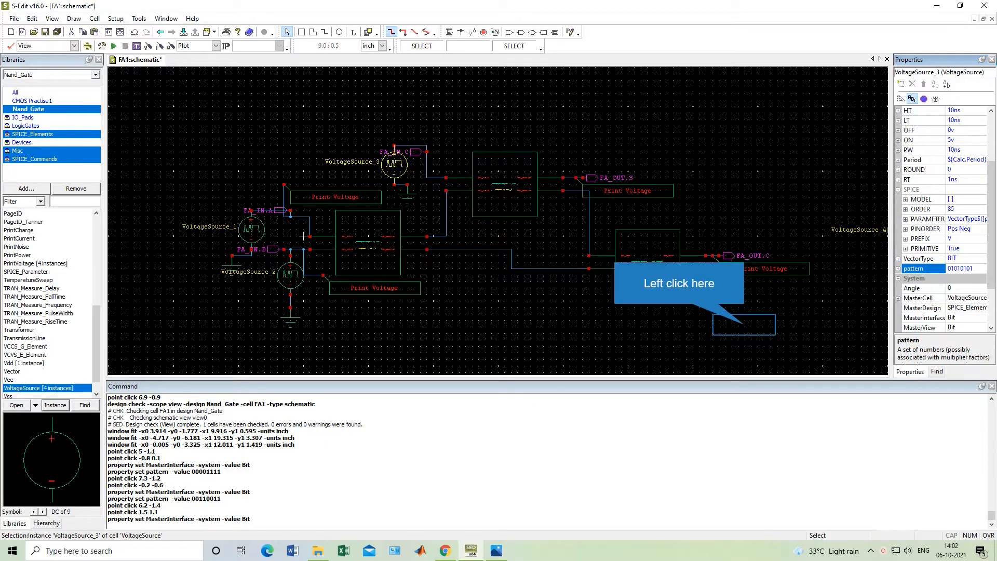
click(733, 325)
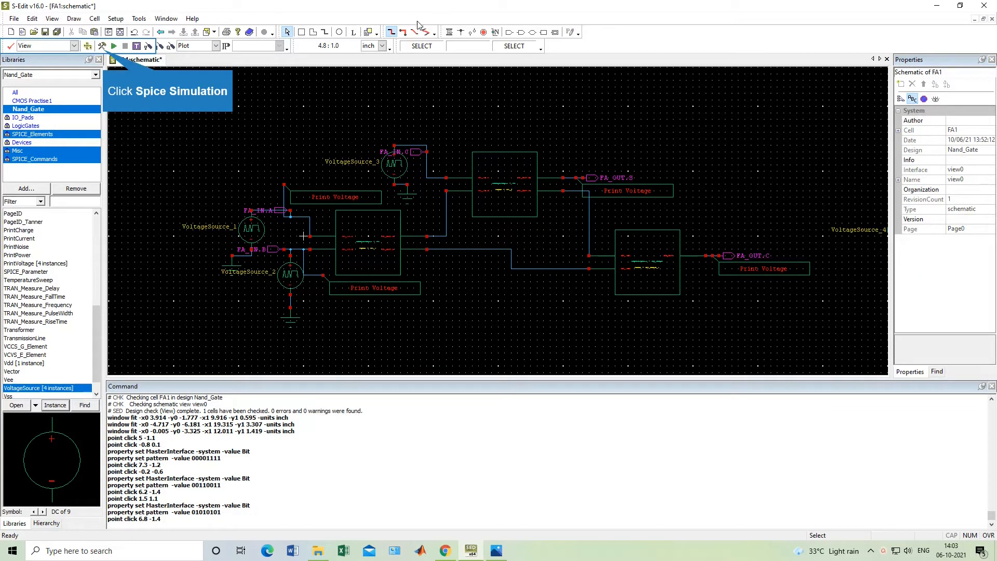
Add the model library Generic_025.lib with section TT to the general settings of FA1's SPICE simulation setup
click(101, 46)
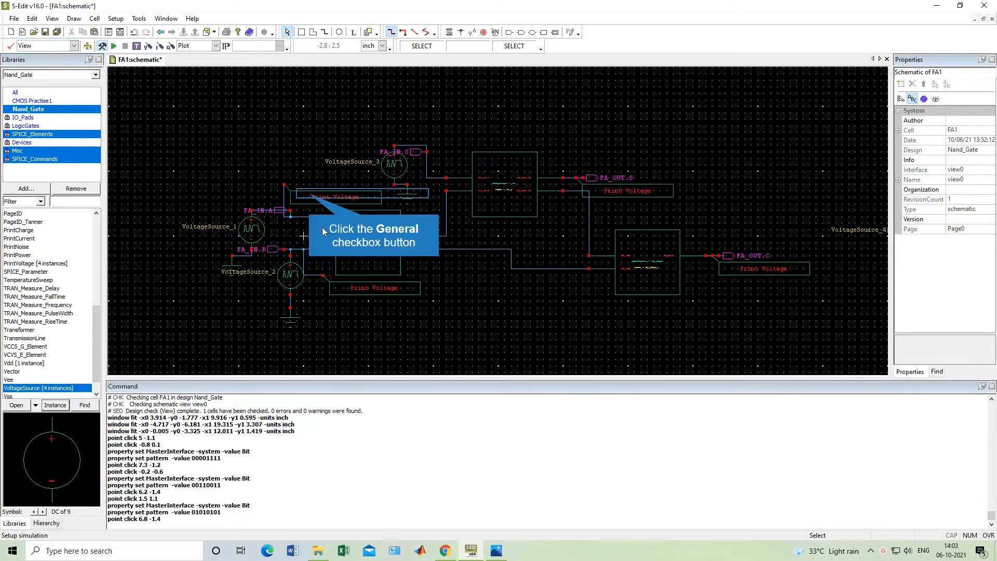
click(311, 196)
double_click(578, 310)
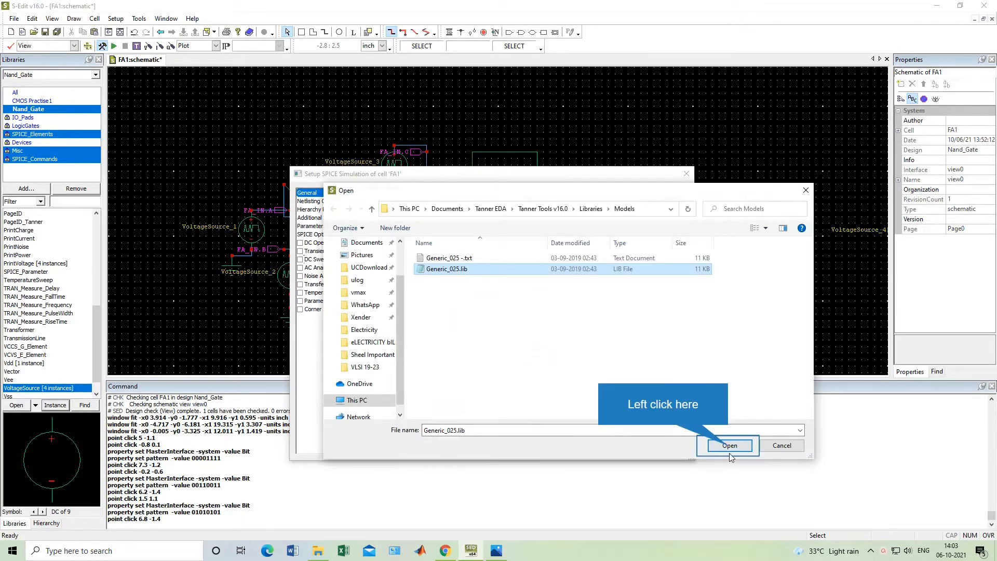
click(730, 453)
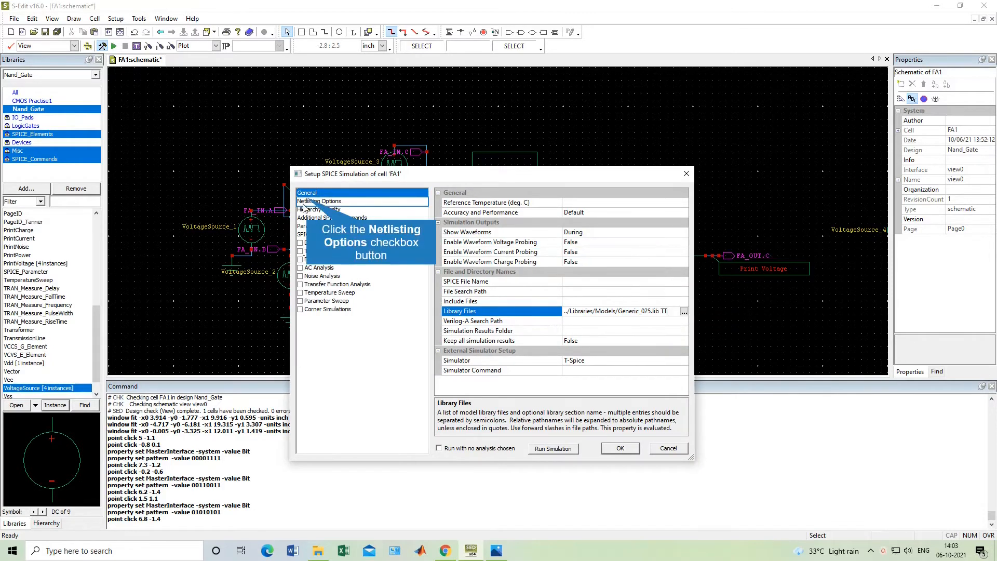
Review the netlisting, additional command, parameter and SPICE option pages of the simulation setup and enable DC Operating Point Analysis
click(307, 200)
click(312, 218)
click(313, 226)
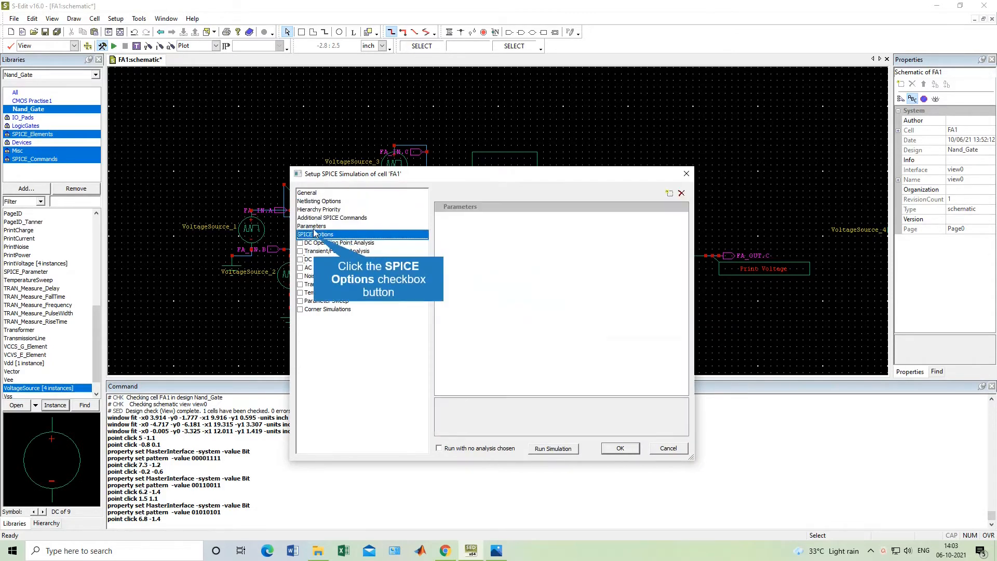
click(315, 234)
click(315, 243)
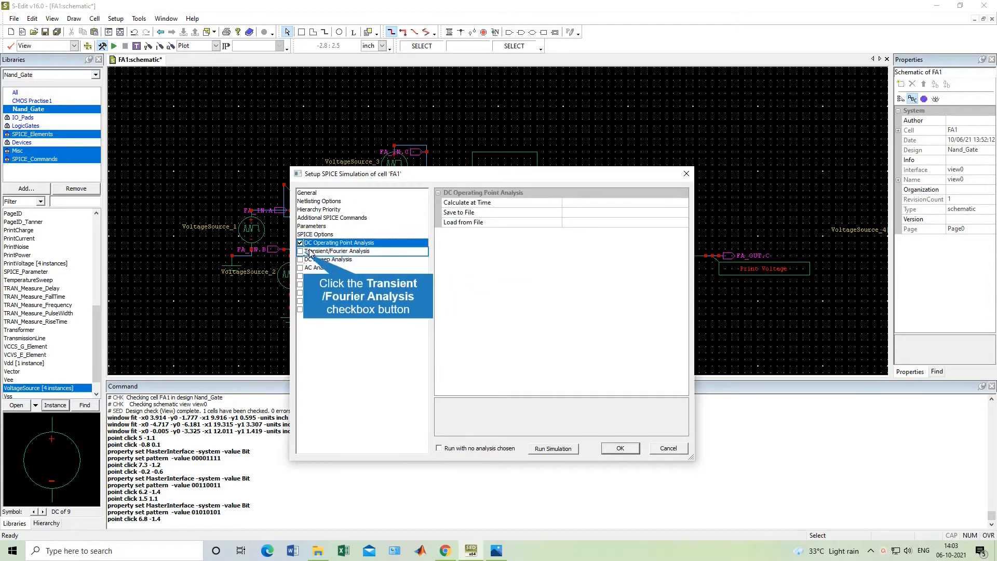
Enable Transient/Fourier Analysis with a stop time of 250n and a maximum time step of 10n, and accept the simulation setup
click(300, 251)
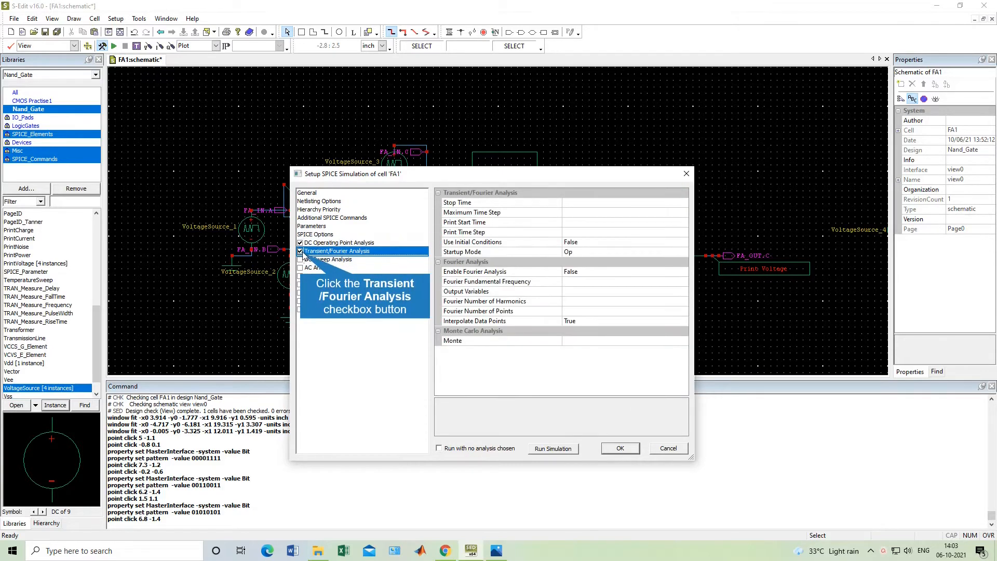
double_click(570, 205)
text(250n)
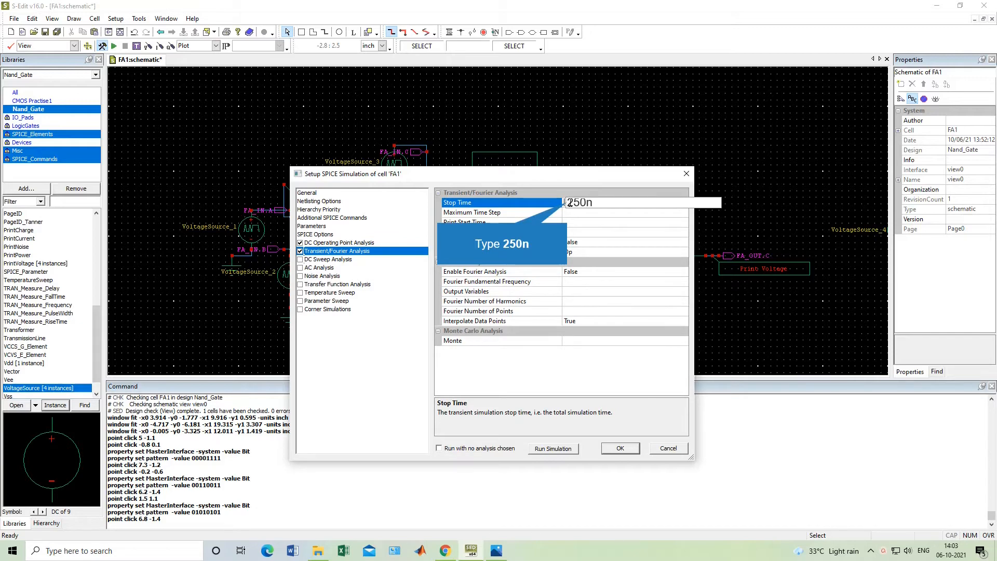
key(Return)
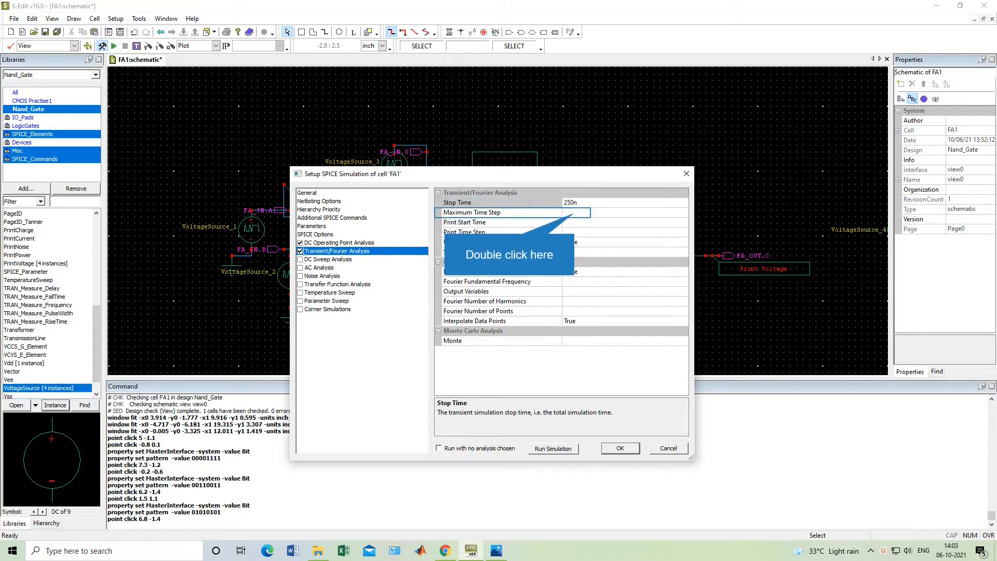
double_click(576, 213)
text(10)
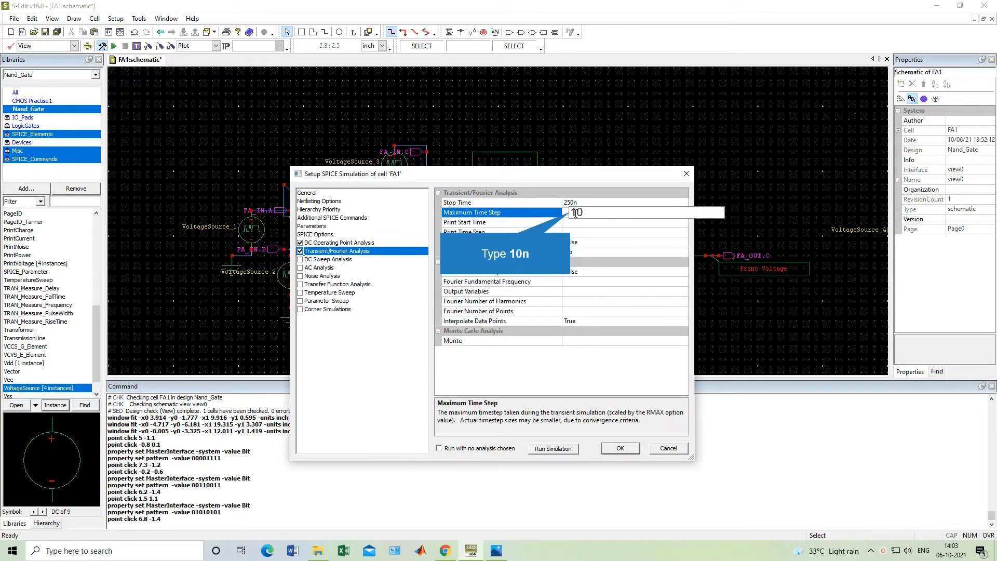
text(n)
key(Return)
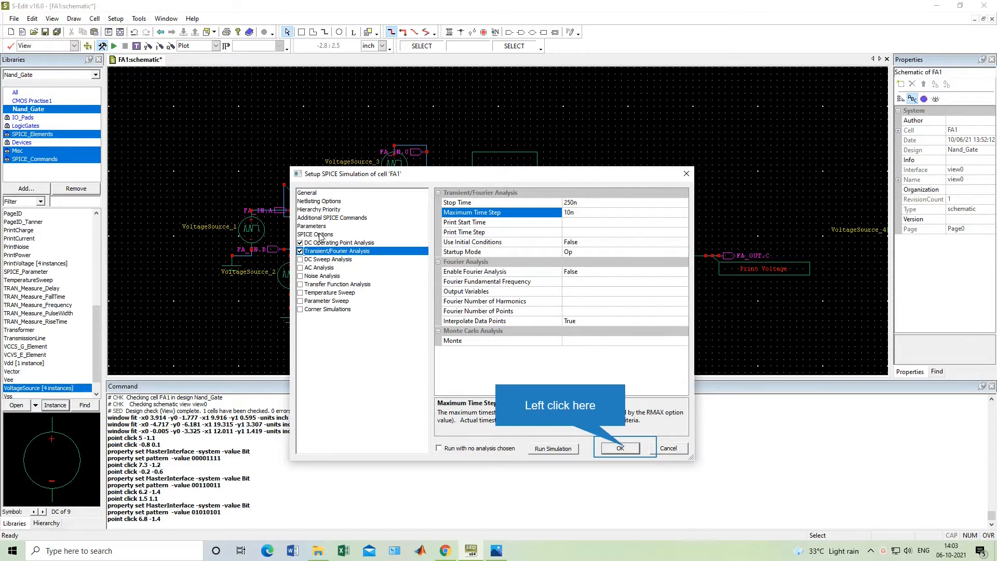
click(620, 448)
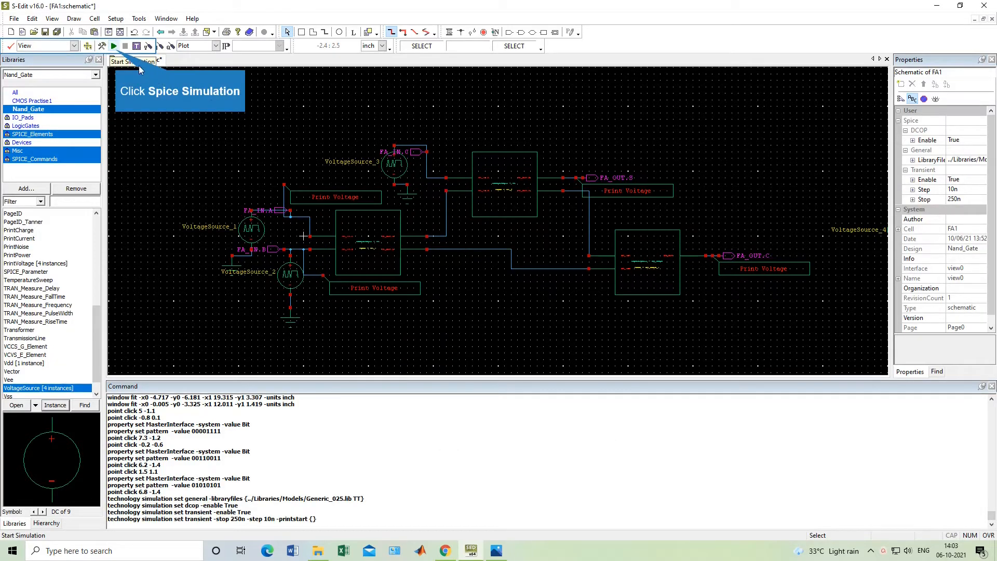
Simulate FA1, examine its waveforms in separate charts, and close W-Edit without saving the chartbook
click(114, 49)
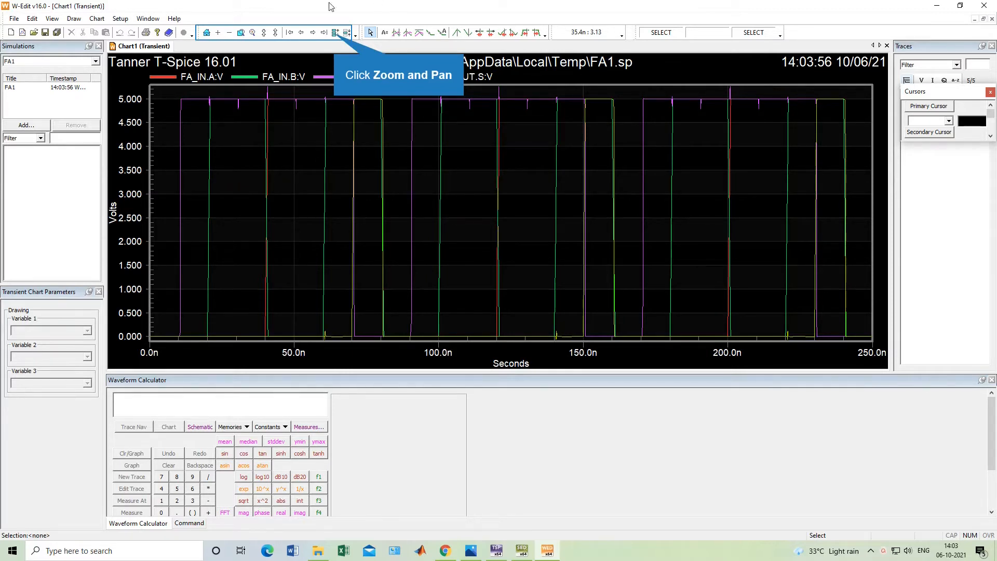
click(341, 35)
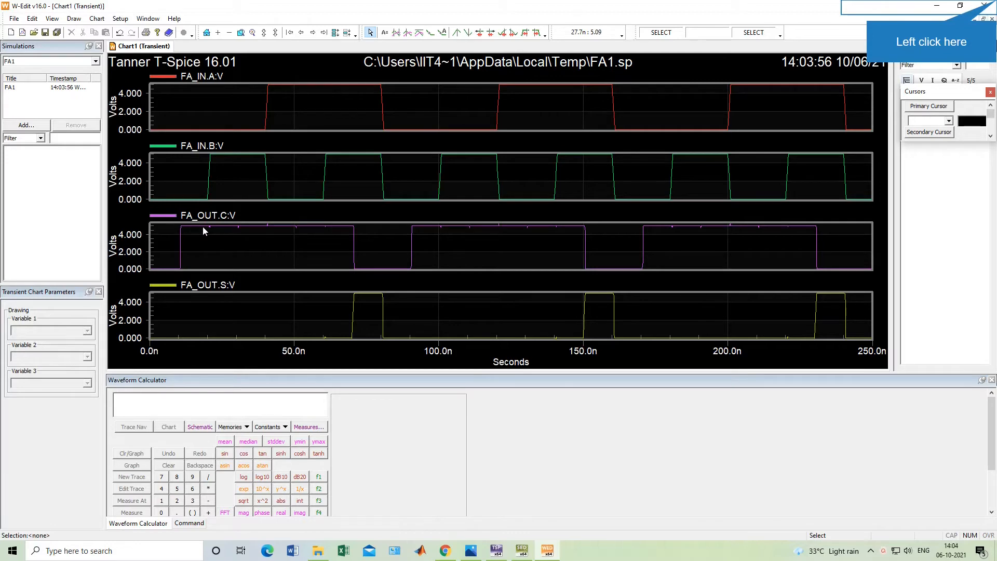
click(984, 5)
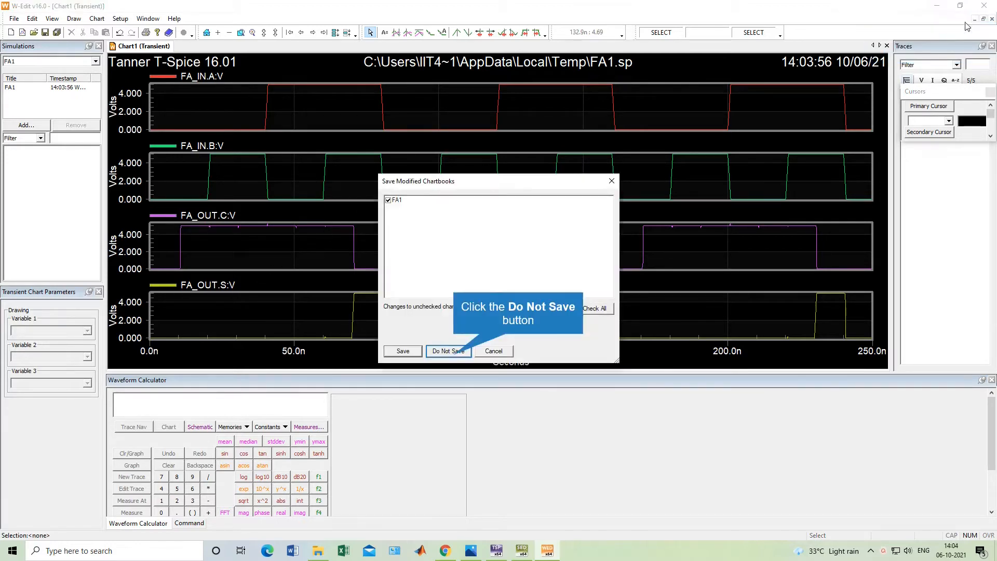
click(457, 352)
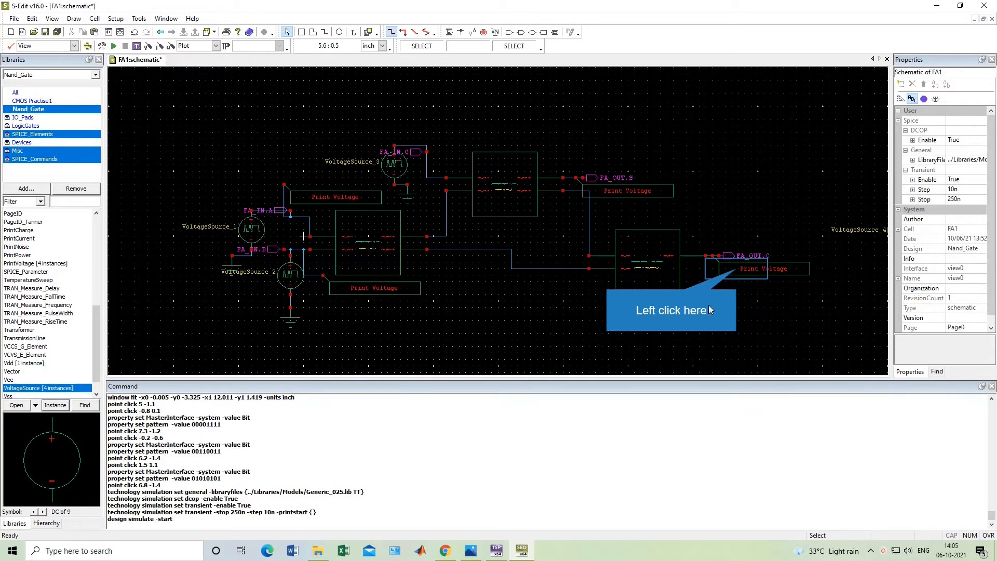
Copy the Print Voltage probe at FA_OUT.C onto the FA_IN.C net and position it above the upper half adder block
click(738, 270)
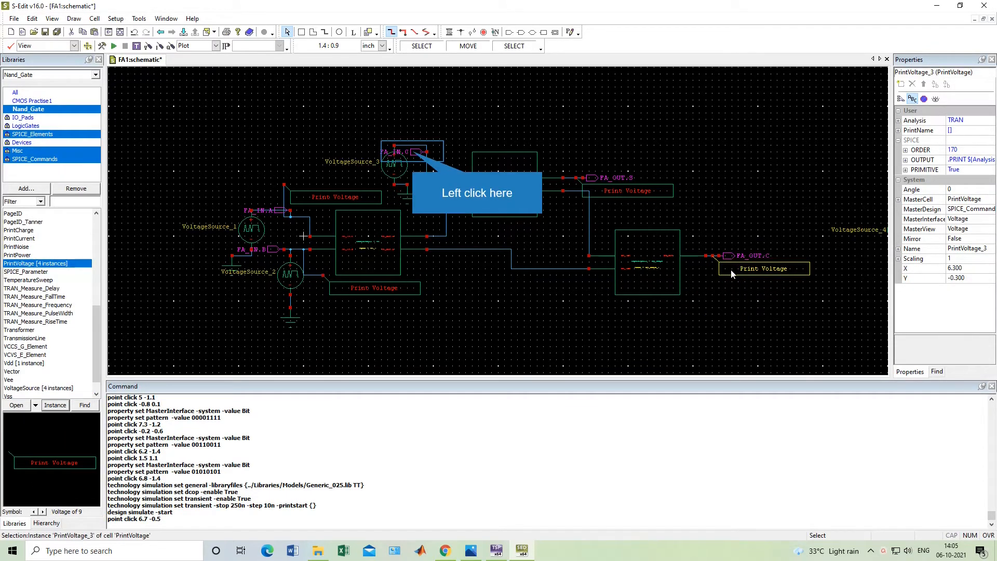
click(414, 155)
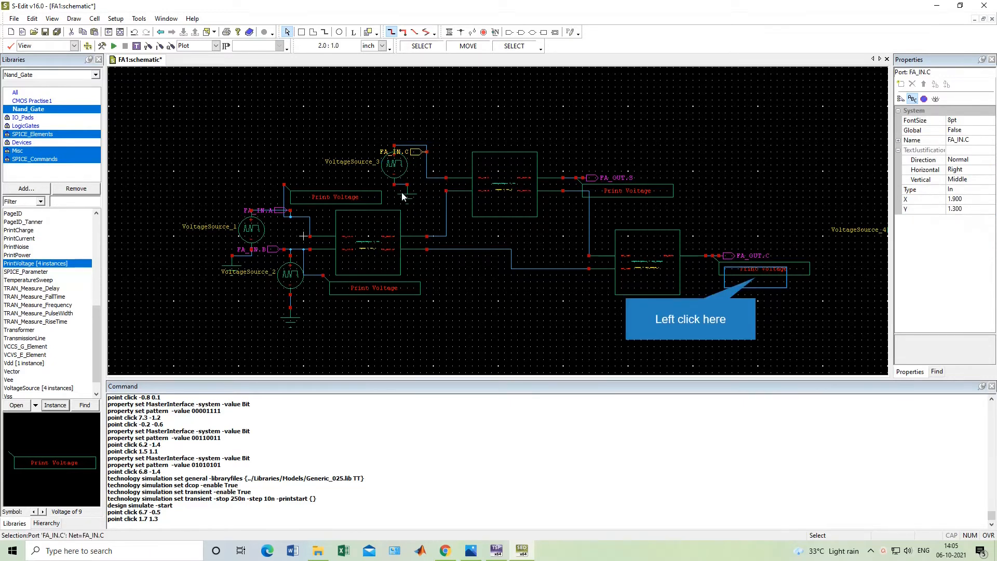
click(755, 275)
right_click(755, 275)
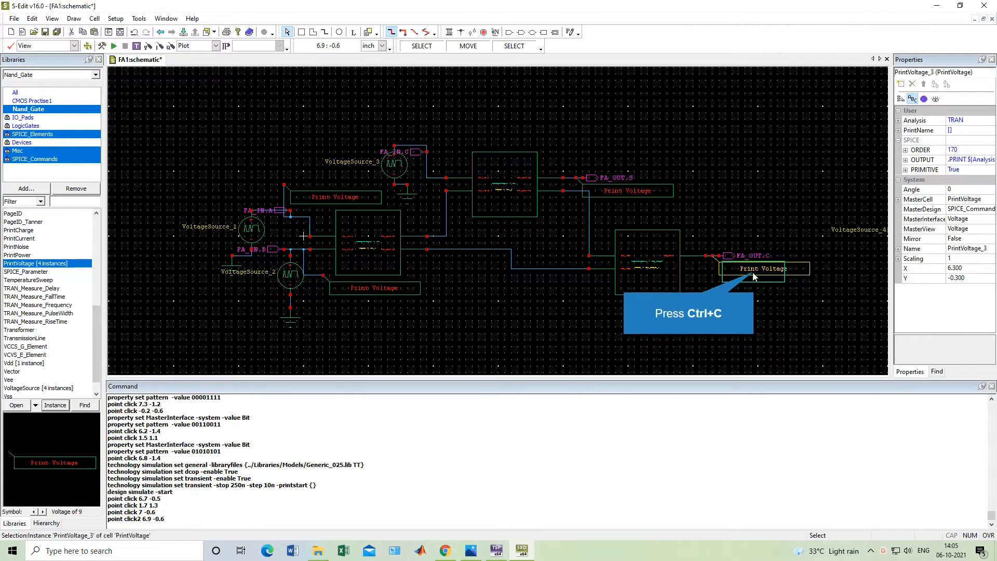
key(ctrl+c)
click(439, 135)
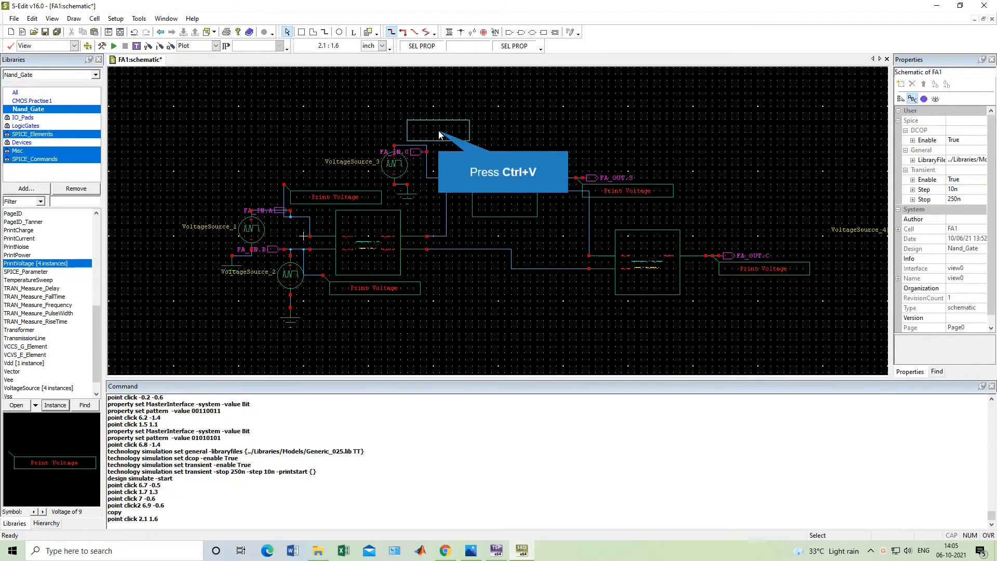
key(ctrl+v)
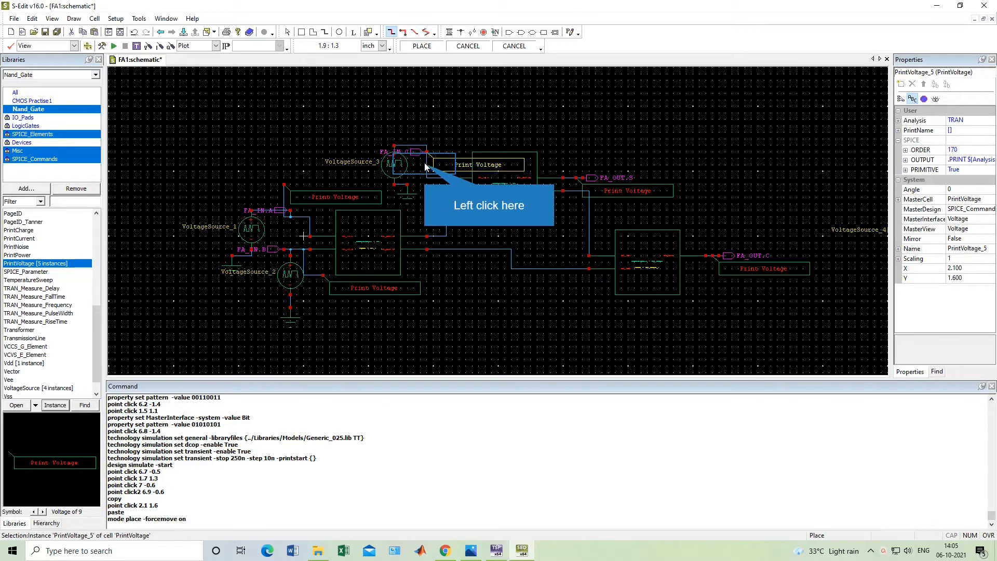
click(425, 176)
drag(476, 181, 489, 129)
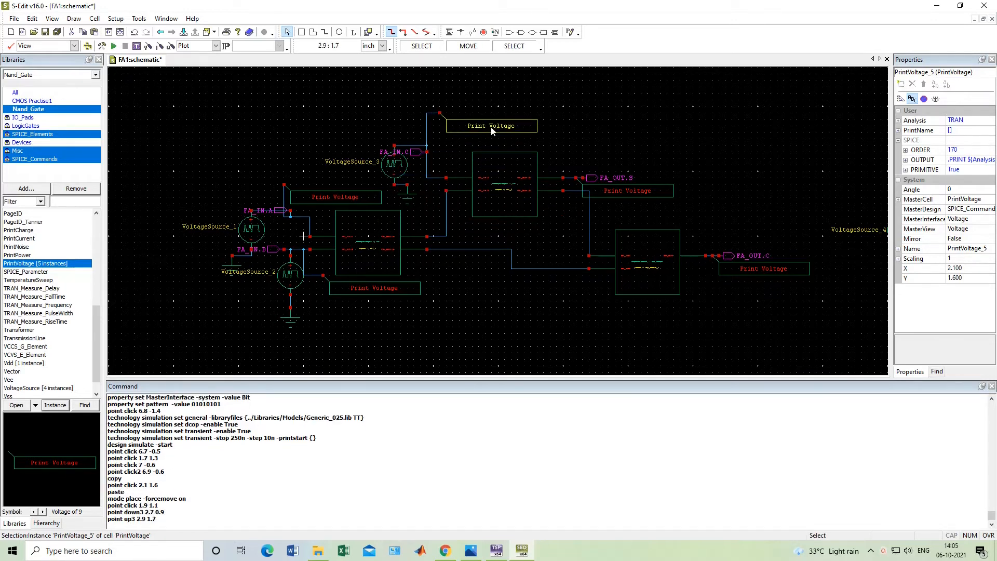
click(505, 332)
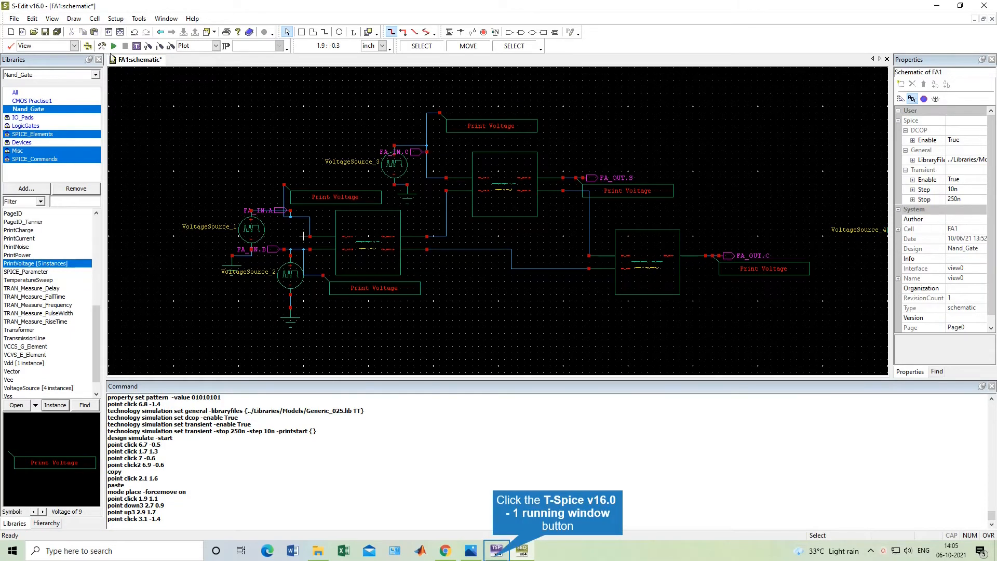
Close the T-Spice window and run FA1's SPICE simulation again
click(514, 550)
click(742, 63)
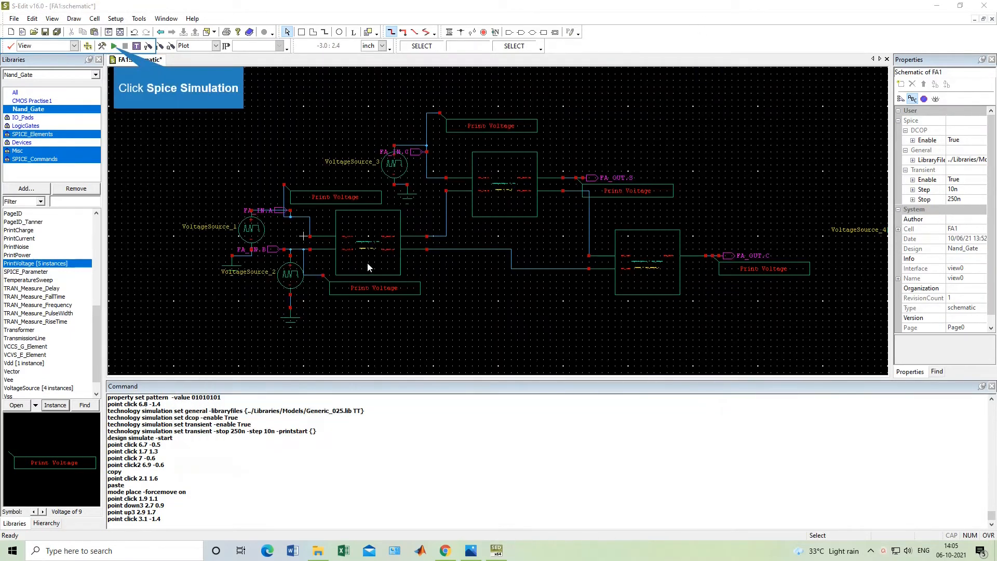
click(114, 46)
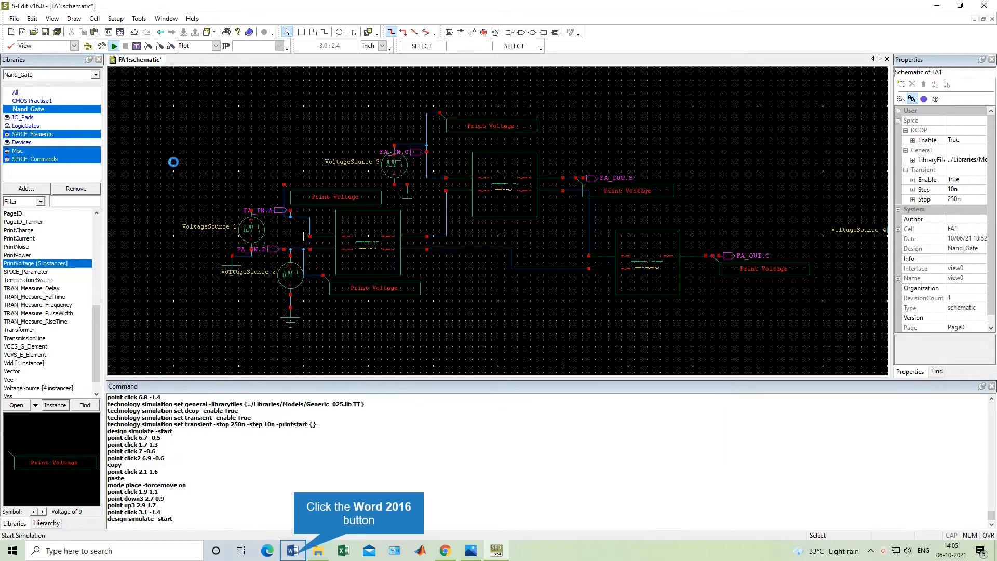
Open the full adder truth table in Word, move its window aside, and split the traces in W-Edit into separate charts
click(302, 550)
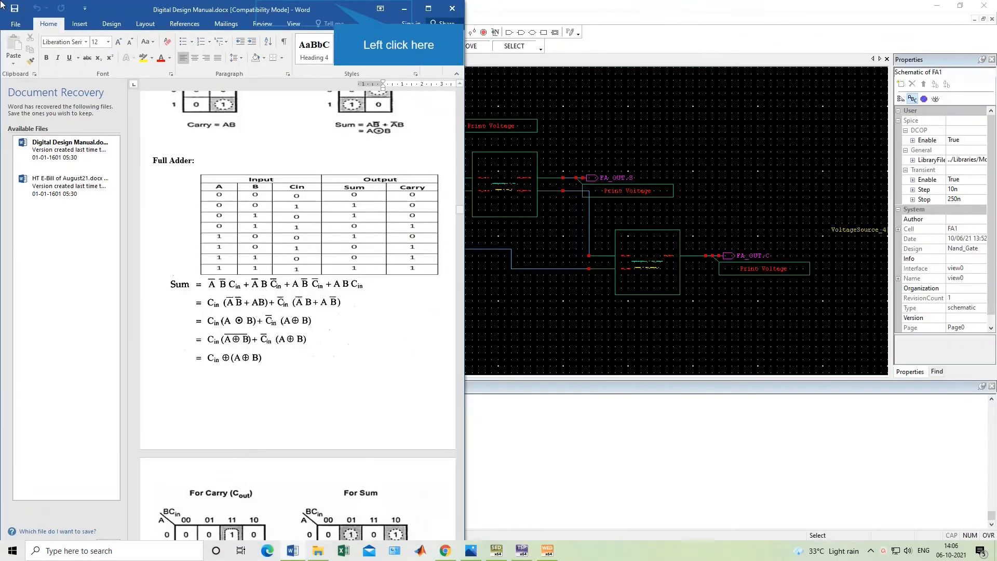
drag(335, 8, 908, 7)
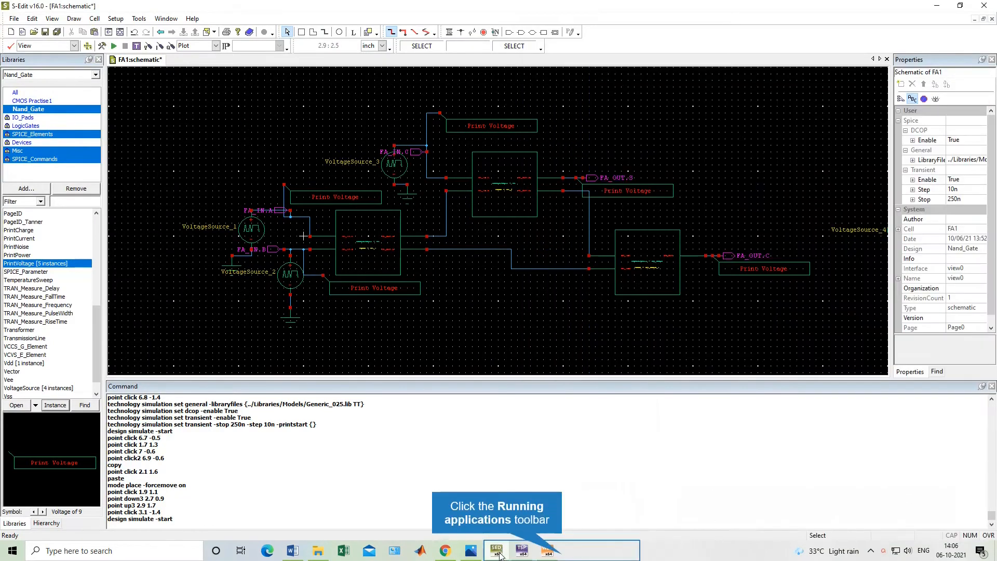
click(548, 552)
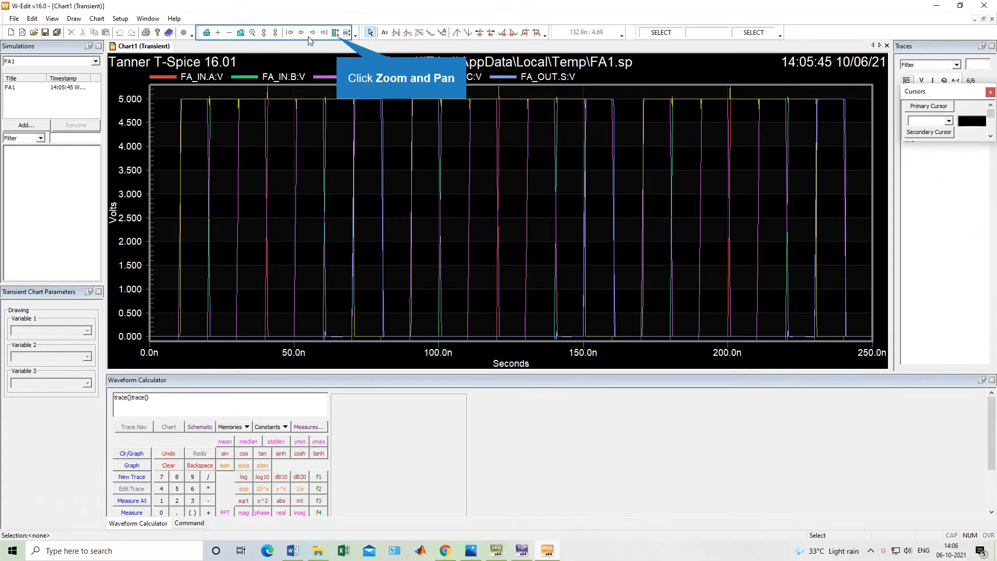
click(336, 32)
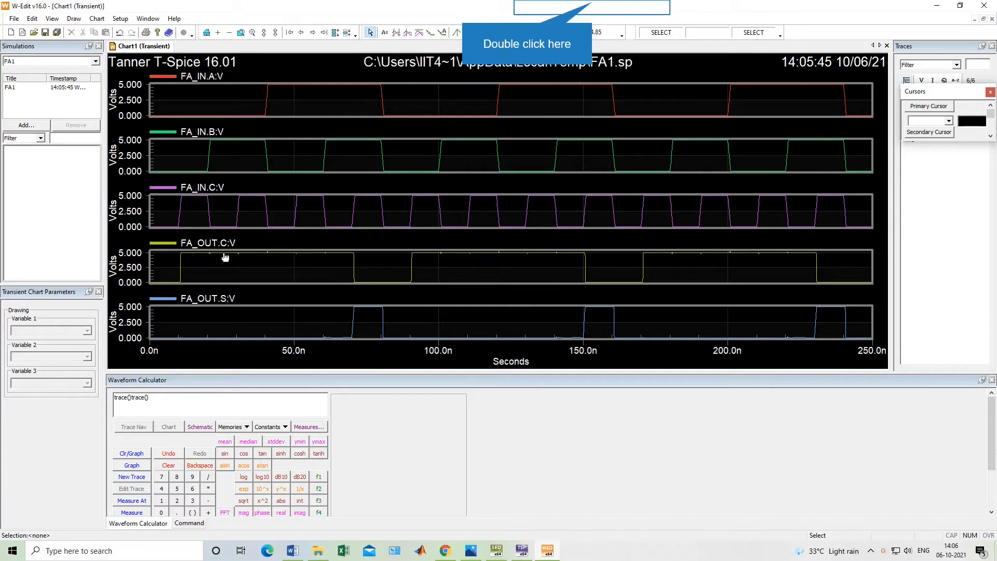
Compare the FA1 input and output waveforms in W-Edit with the full adder truth table in the Word manual
double_click(592, 8)
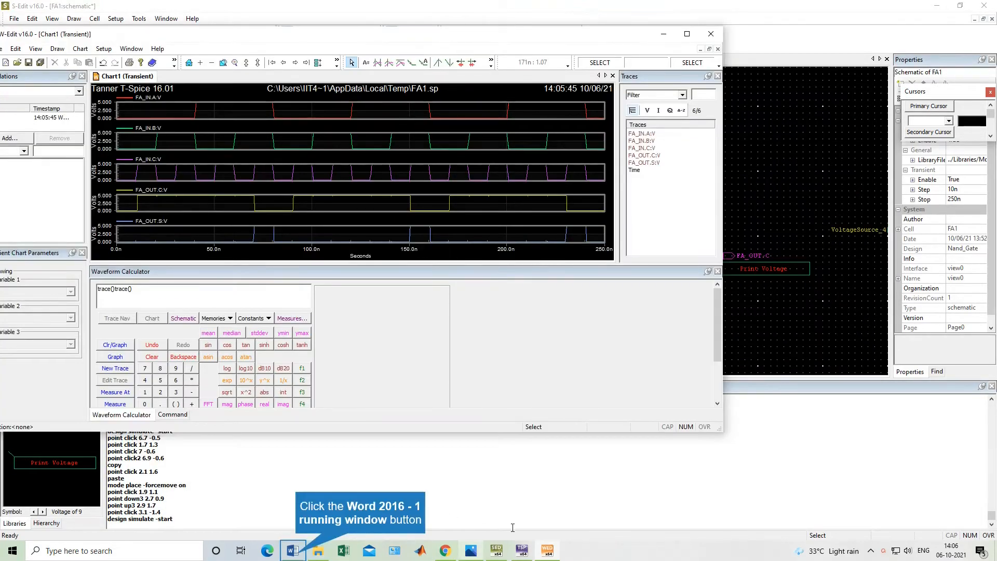
click(293, 552)
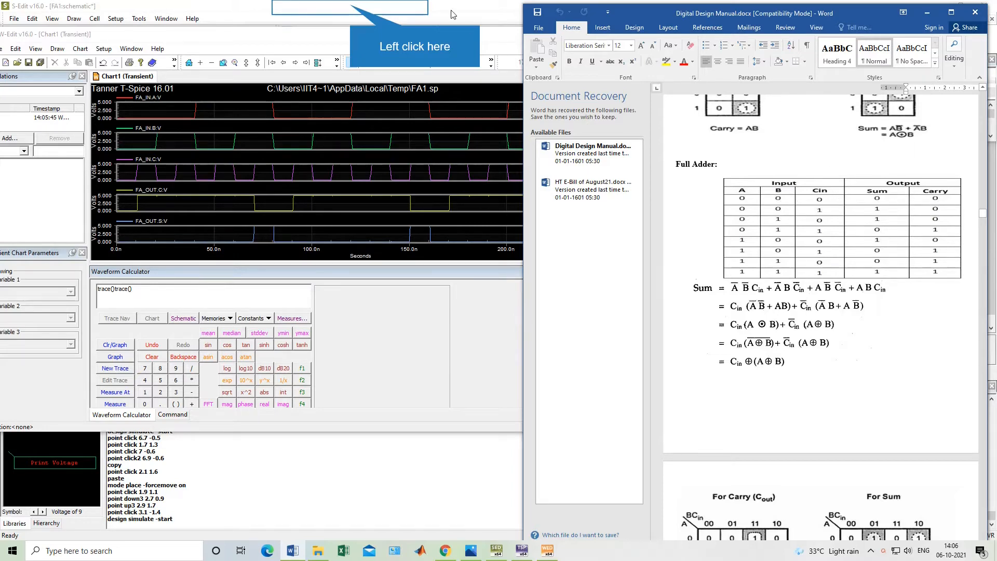
click(353, 11)
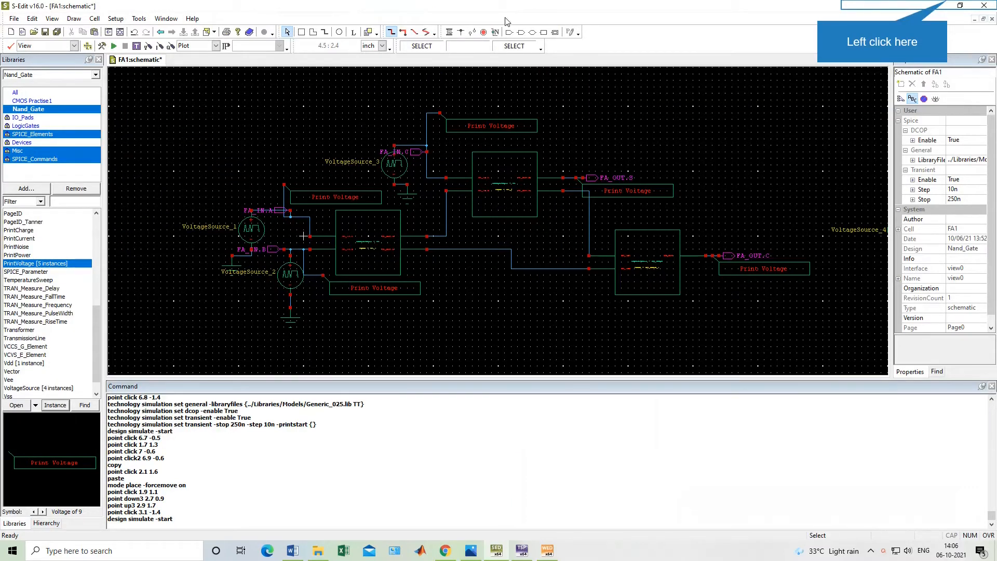
click(941, 6)
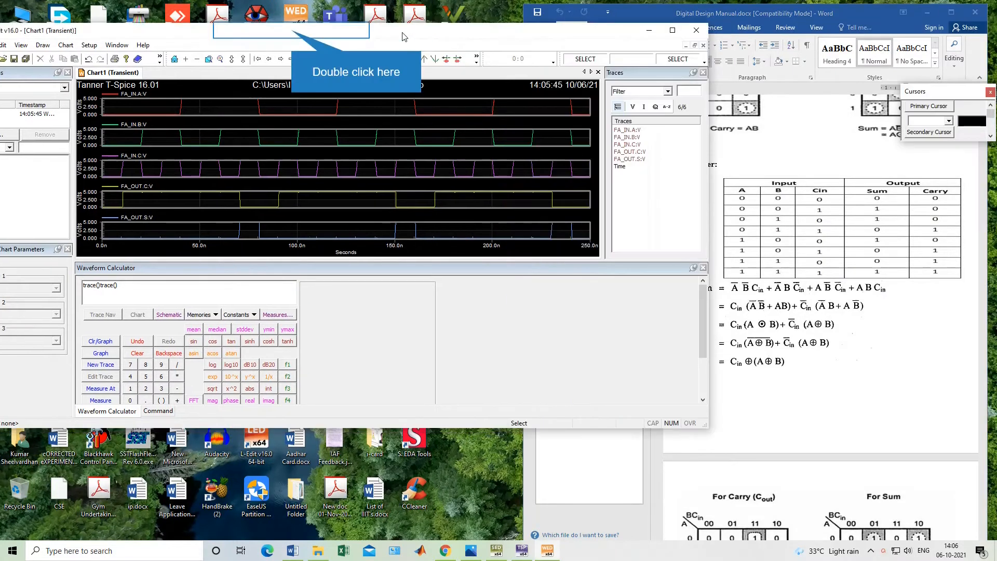
click(404, 34)
double_click(292, 32)
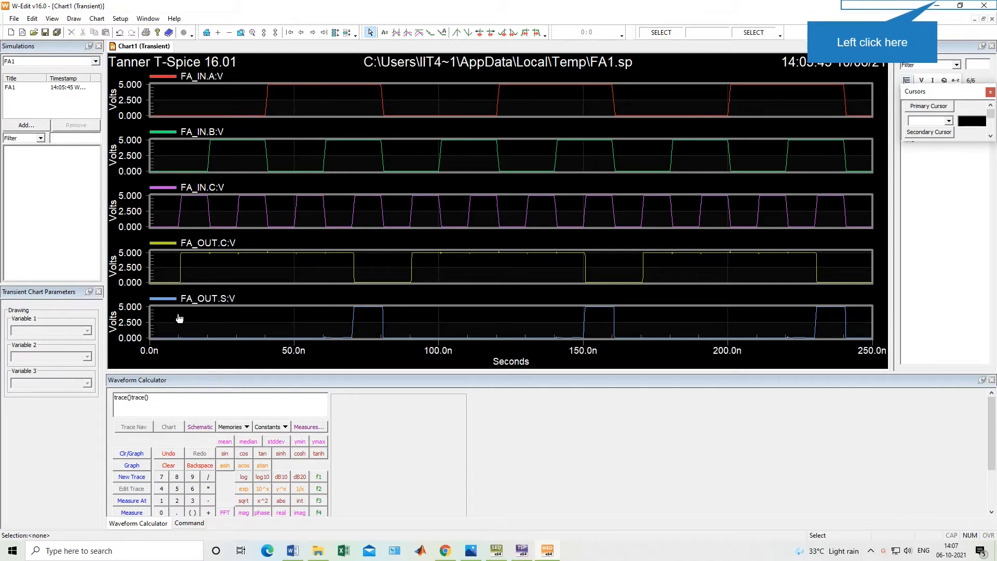
click(938, 5)
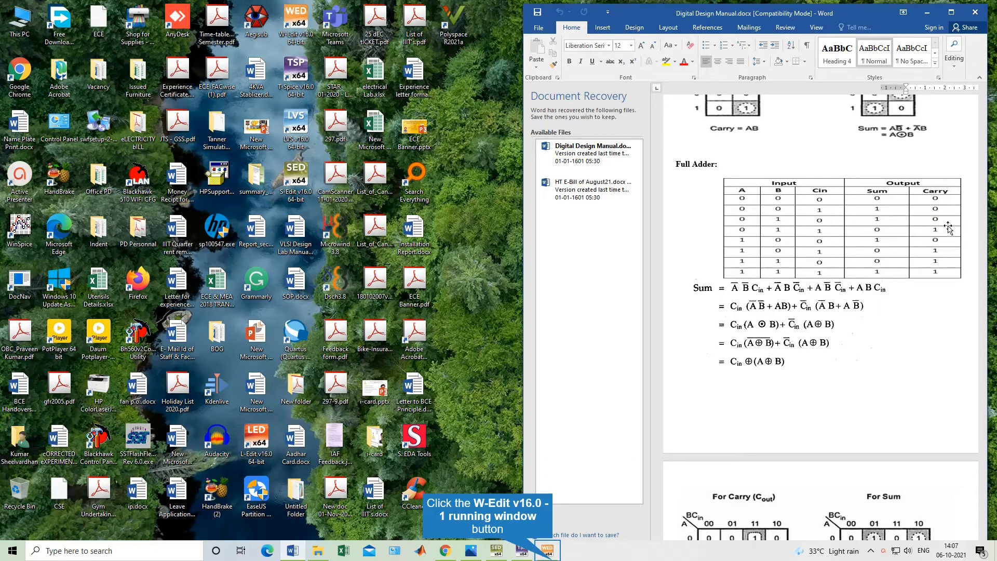
click(548, 551)
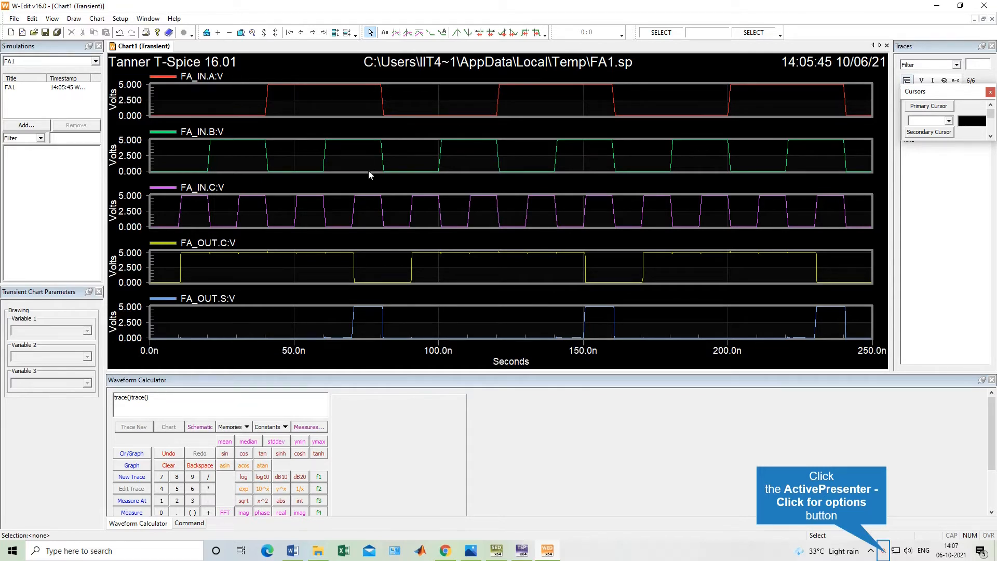
Close W-Edit without saving the FA1 chartbook
click(884, 552)
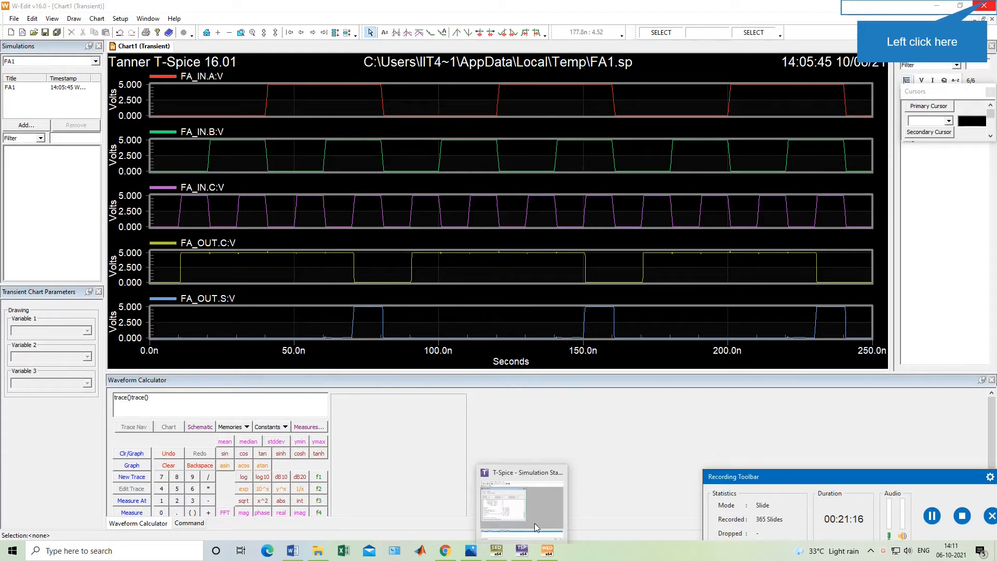
click(984, 6)
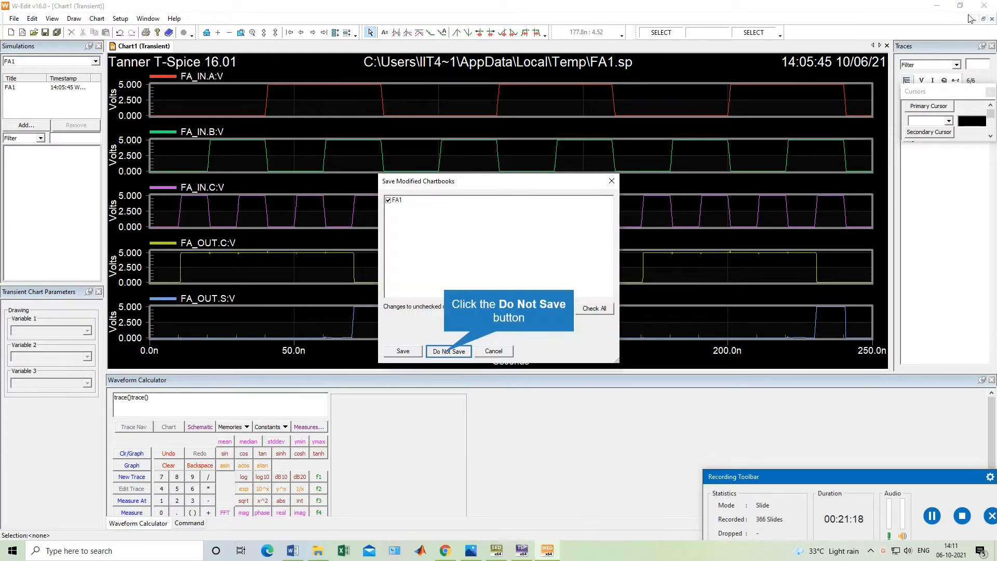
click(448, 351)
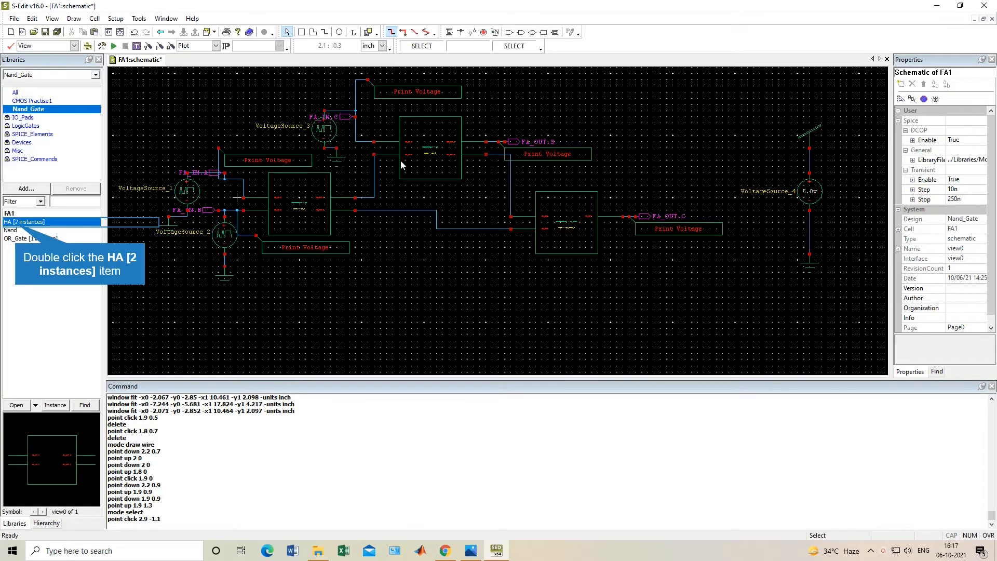
Open the schematic of cell HA and its symbol view to inspect the output ports
double_click(15, 222)
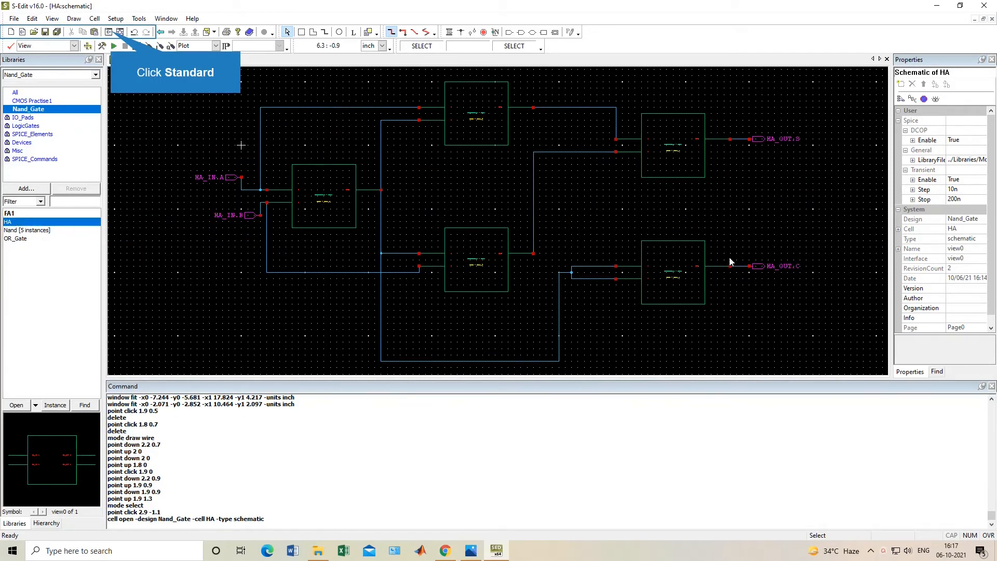
click(109, 32)
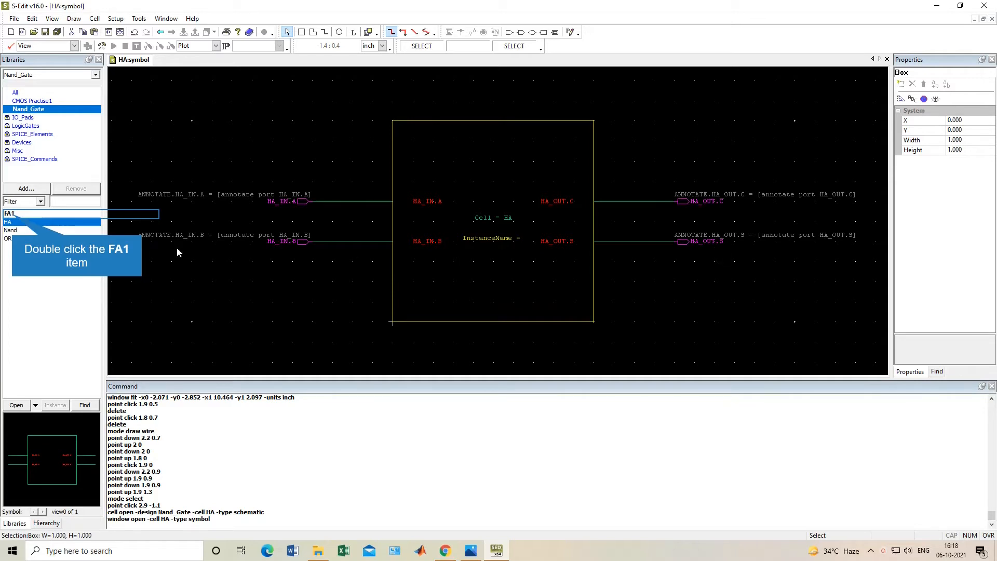
Open the schematic of cell FA1 and compare its half adder output wiring with the full adder diagram in Photos
double_click(11, 213)
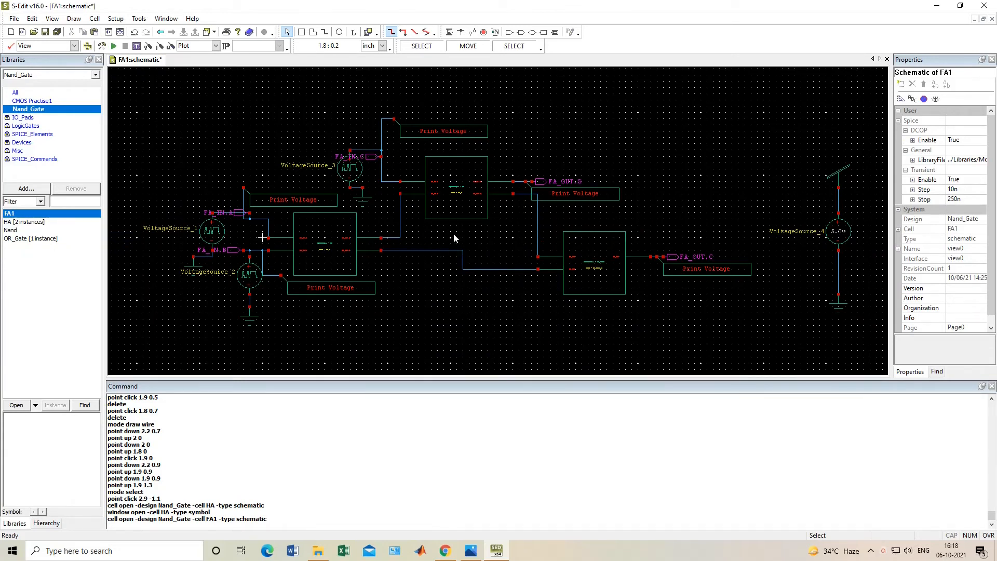
scroll(454, 238, up, 2)
scroll(454, 237, down, 3)
scroll(454, 238, up, 2)
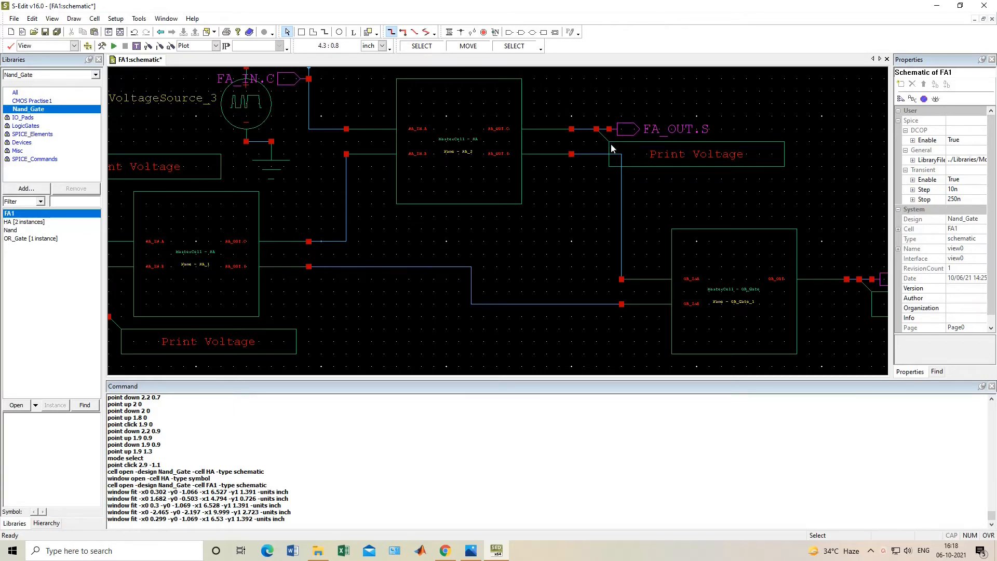
click(564, 130)
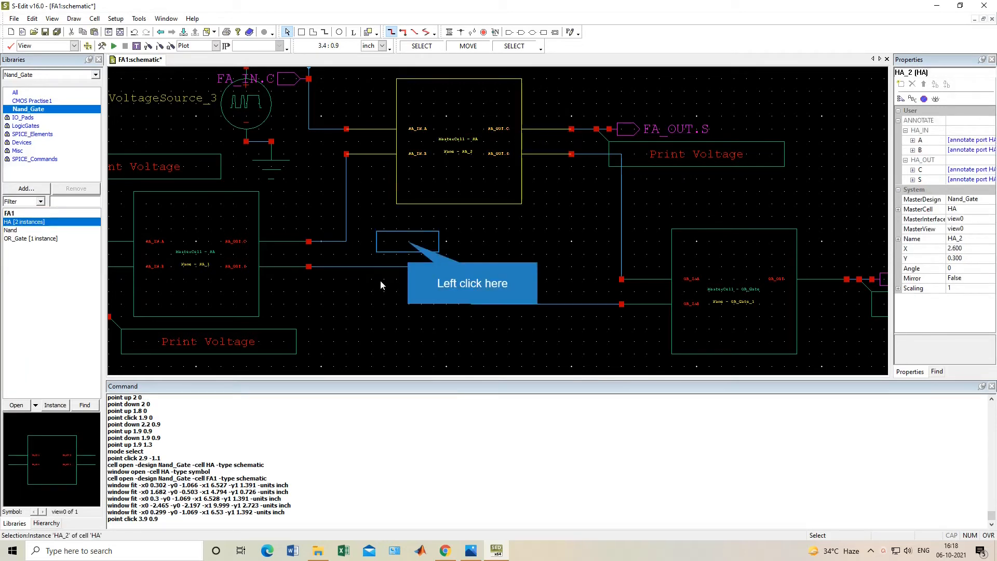
click(408, 241)
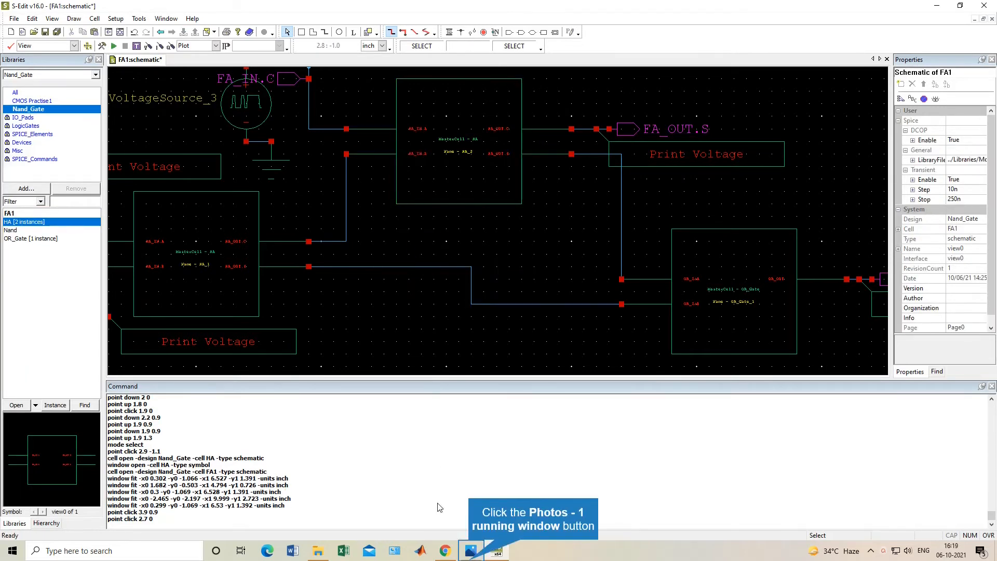
click(470, 551)
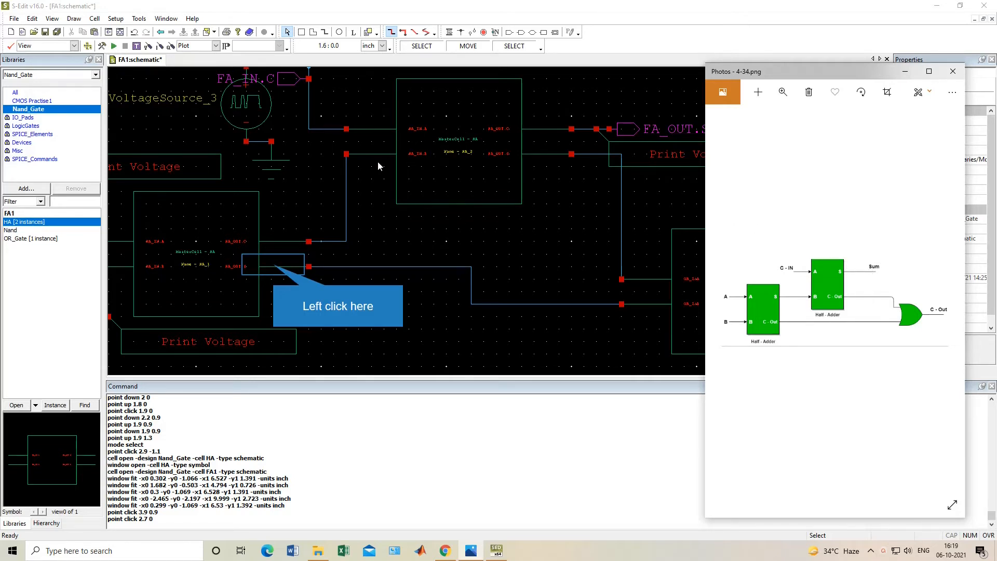
Delete the two wires leaving the C and S outputs of half adder HA_1 in the FA1 schematic
click(290, 266)
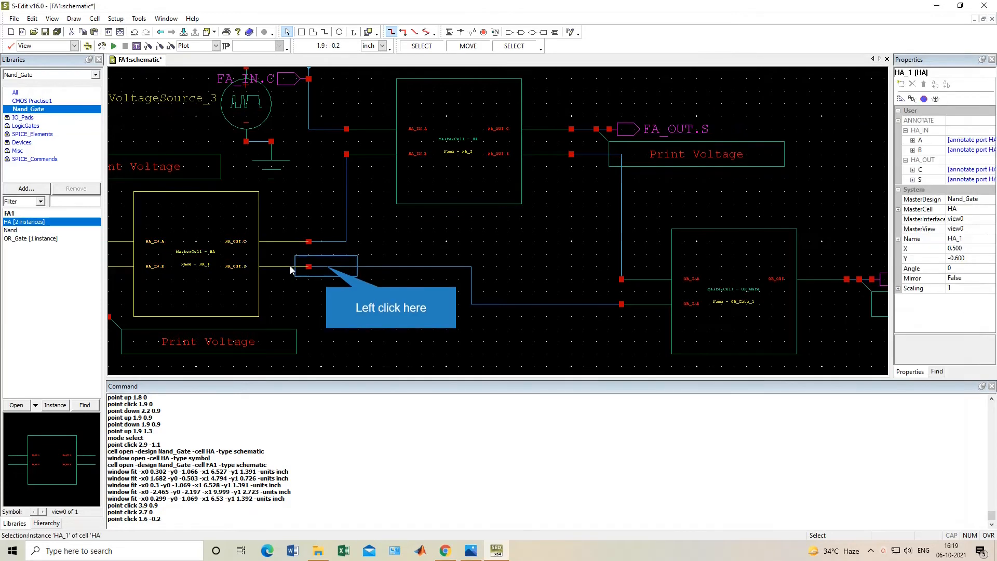
click(326, 267)
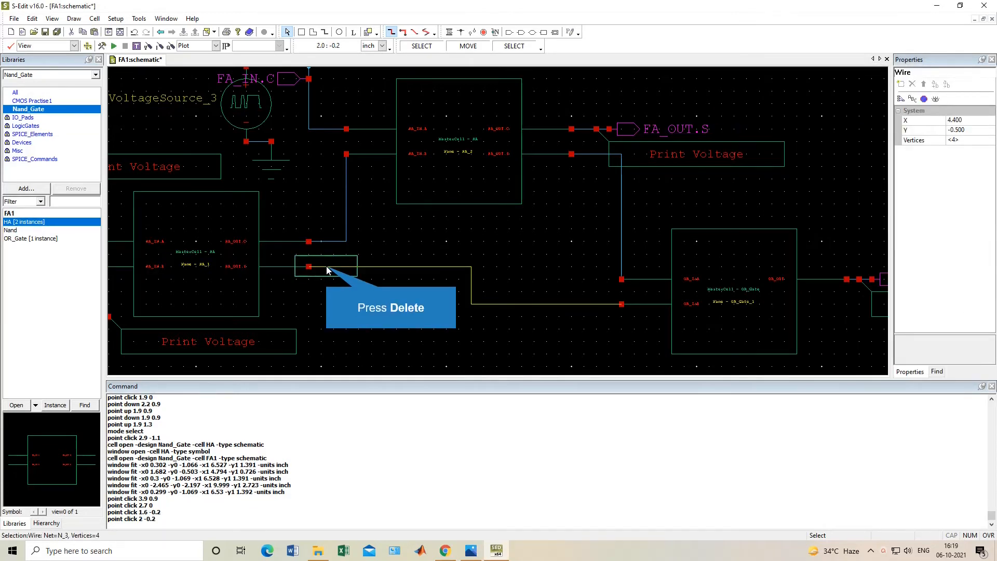
key(Delete)
click(334, 243)
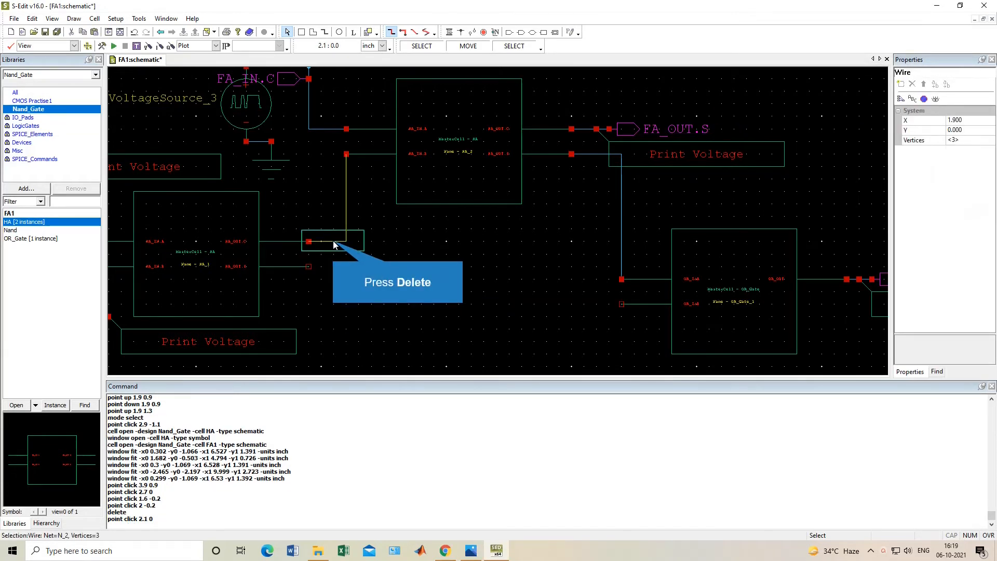
key(Delete)
Wire HA_1's S output to HA_2's B input and its C output to the lower input of the OR gate
click(450, 32)
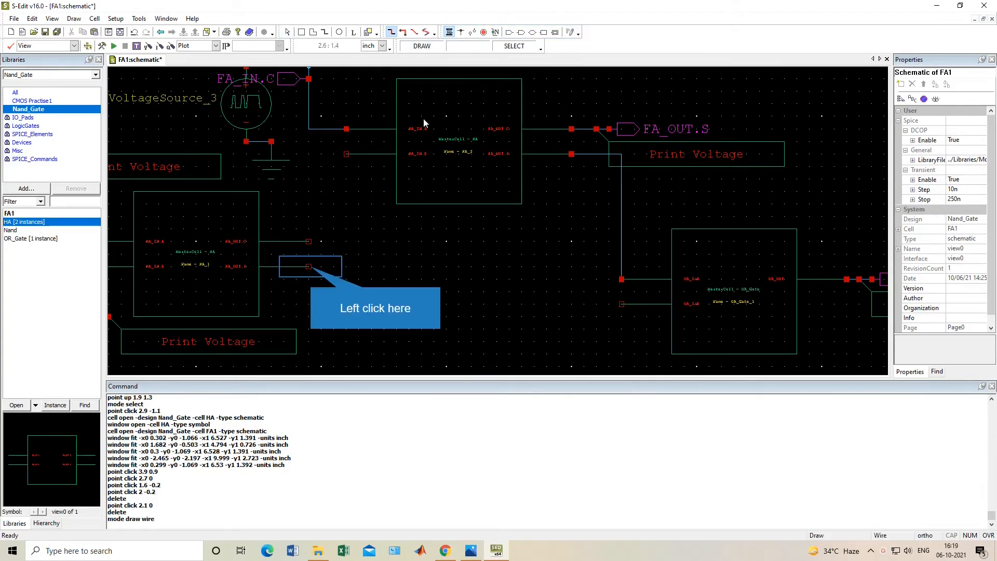
mouse_move(309, 267)
mouse_down()
mouse_move(349, 259)
mouse_move(347, 157)
mouse_up()
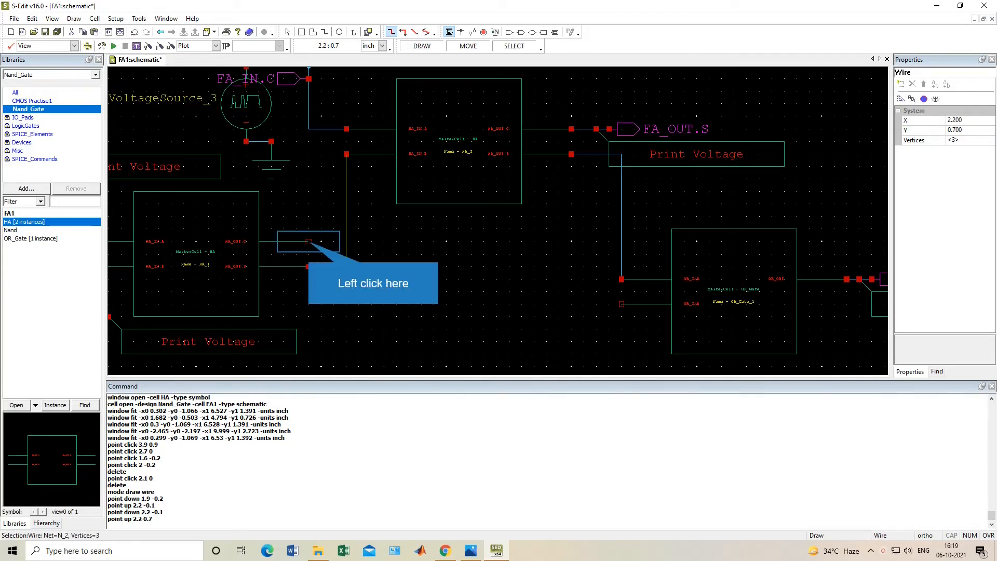
drag(309, 241, 535, 252)
click(535, 252)
click(545, 304)
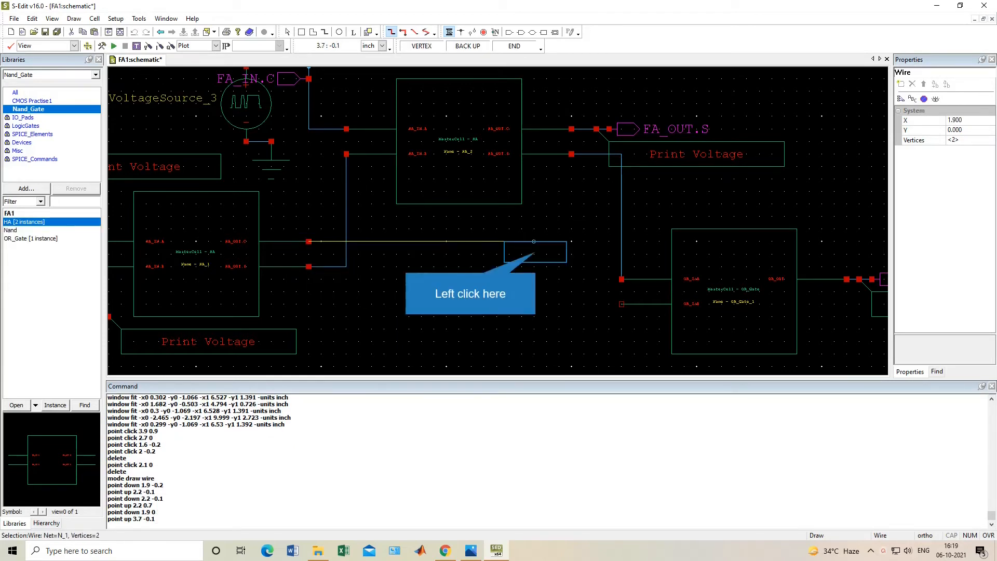
click(622, 304)
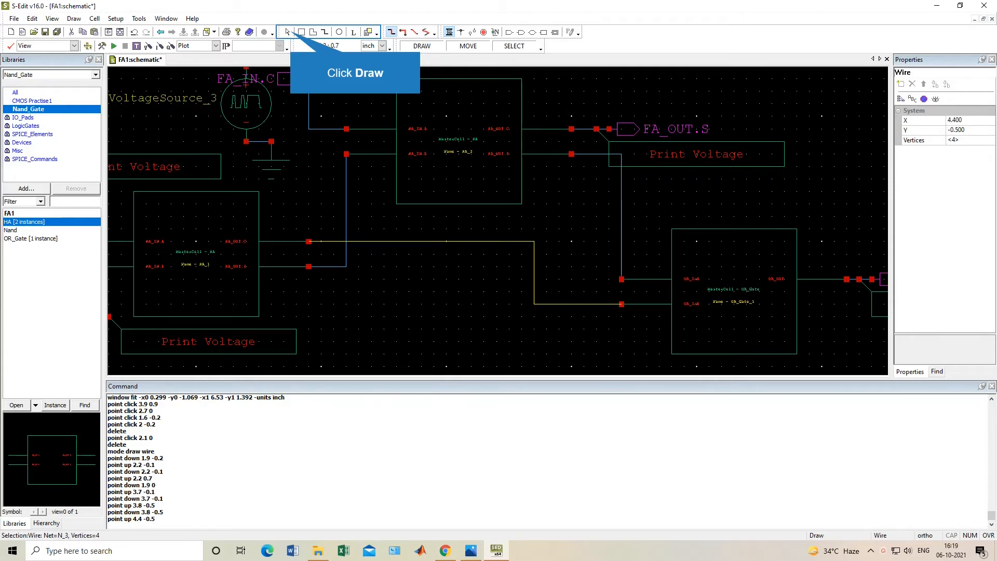
Delete the wires linking HA_2's S output to the OR gate and its C output to the FA_OUT.S port
click(288, 32)
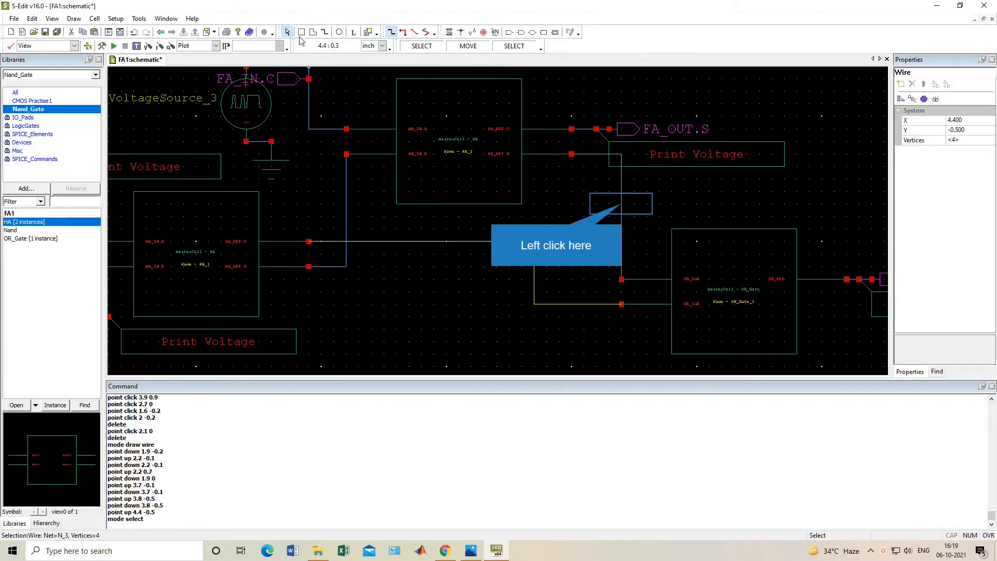
click(622, 203)
key(Delete)
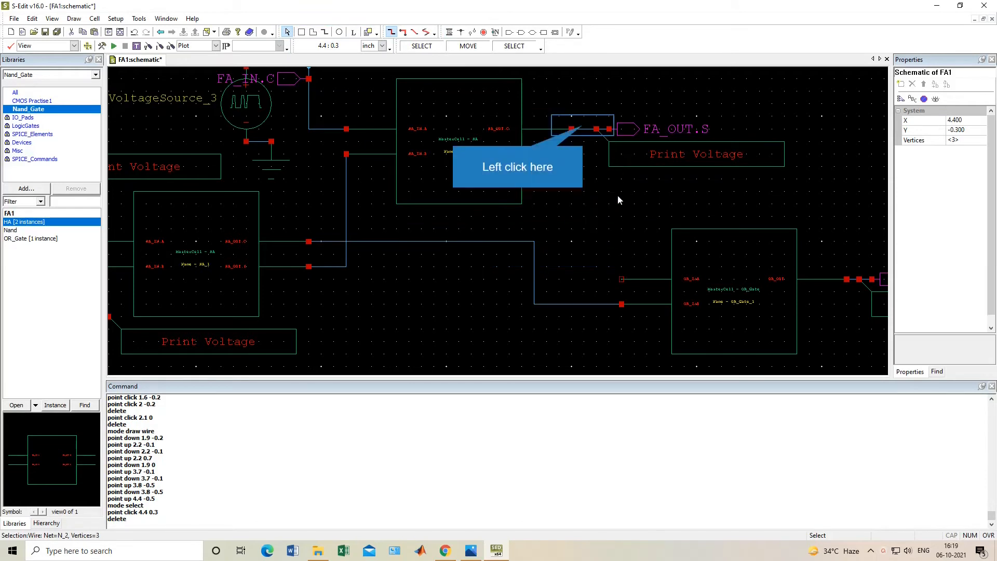
click(578, 130)
key(Delete)
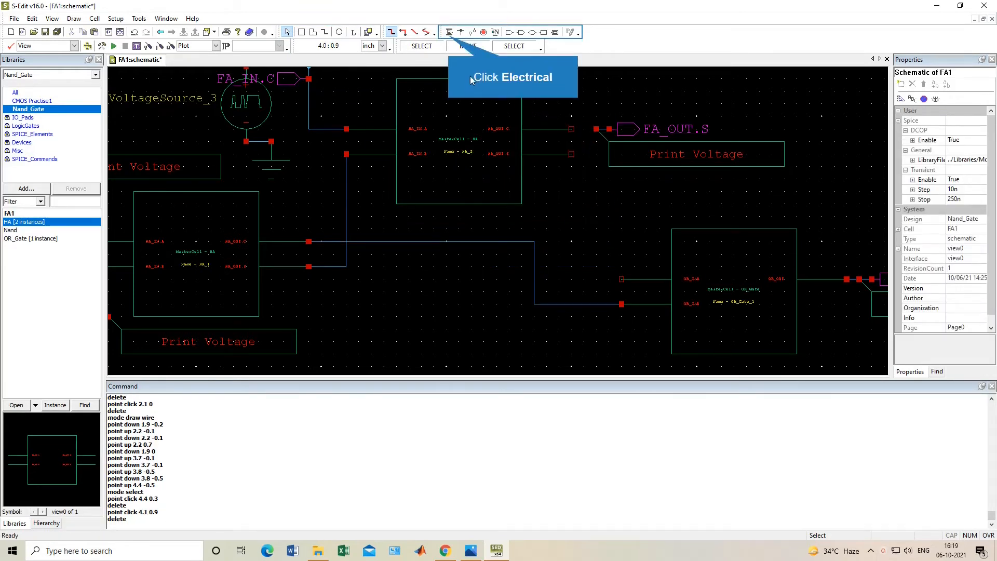
Wire HA_2's C output to the upper input of the OR gate and its S output to the FA_OUT.S port
click(450, 31)
click(571, 129)
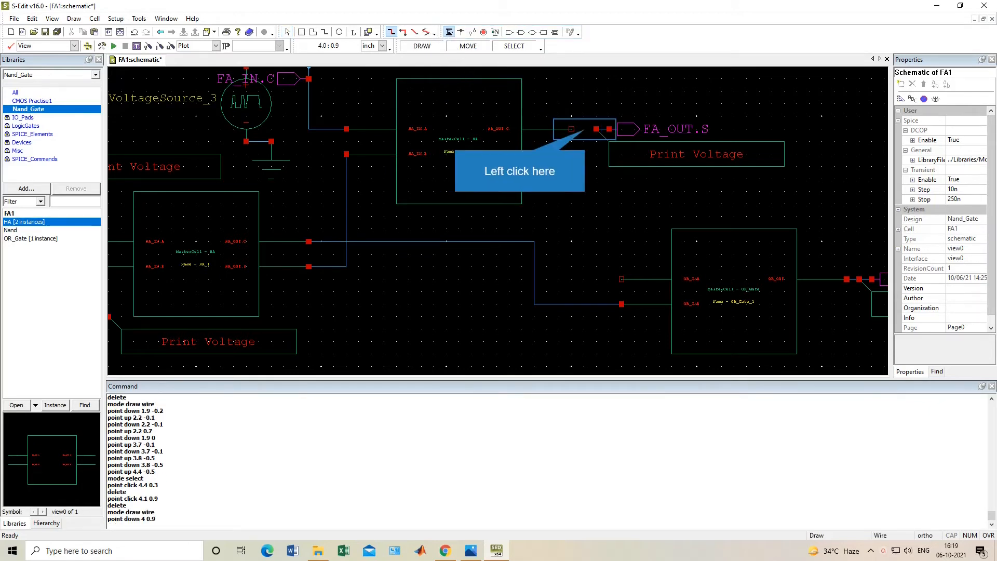
drag(585, 130, 622, 279)
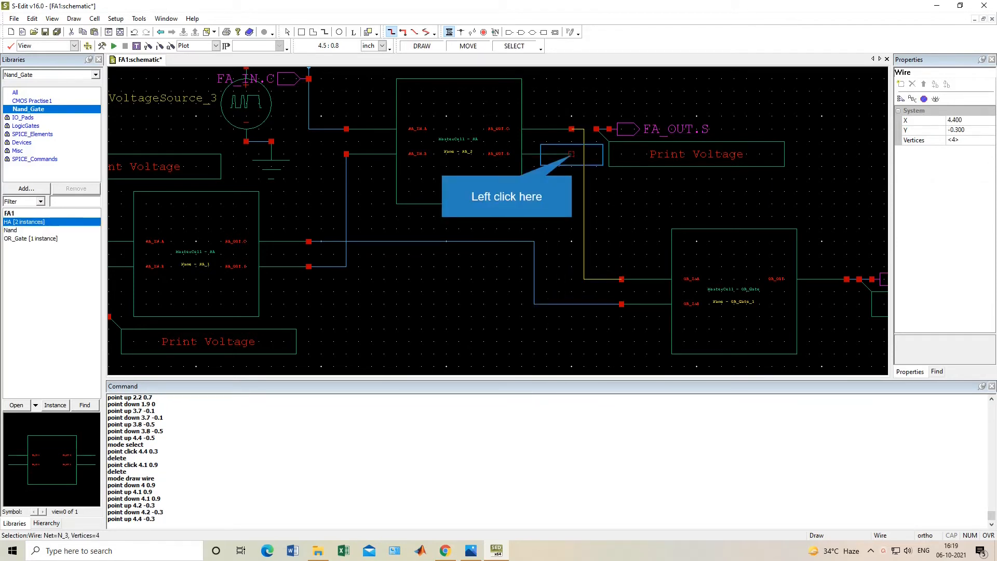
drag(571, 155, 597, 154)
drag(596, 154, 596, 129)
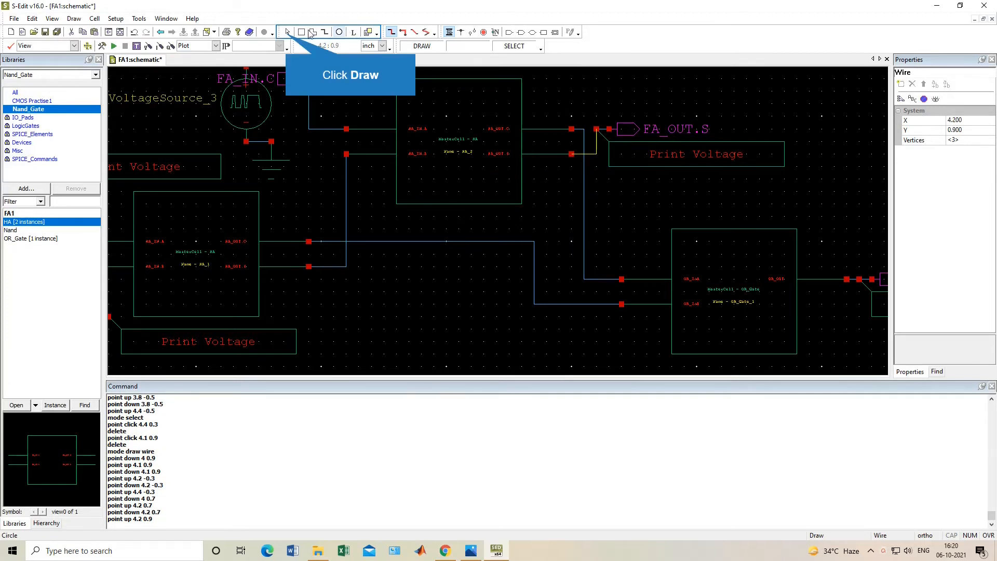
click(287, 32)
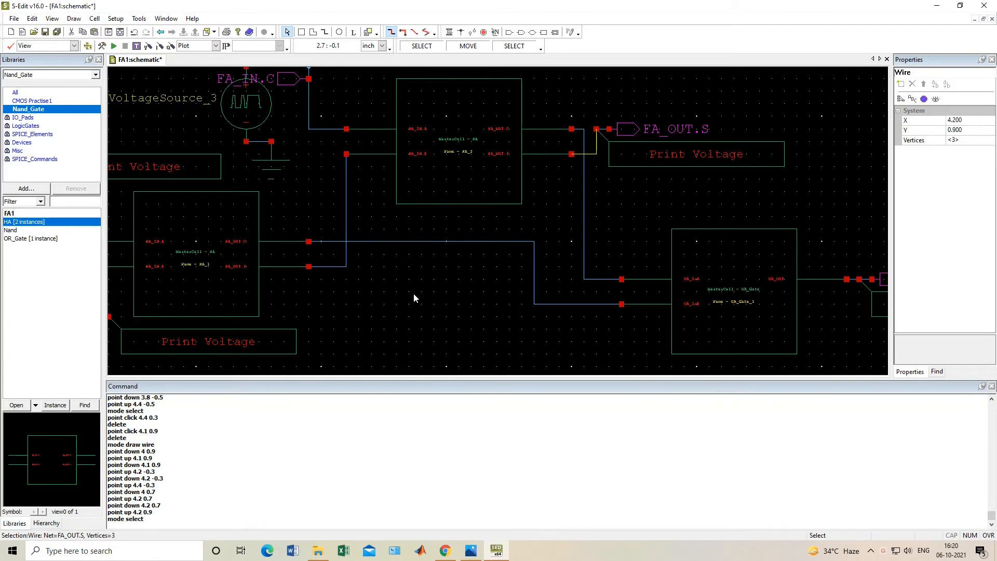
Review the bit patterns of the three input voltage sources and the properties of the Print Voltage commands on both outputs
scroll(413, 293, down, 4)
scroll(413, 288, up, 3)
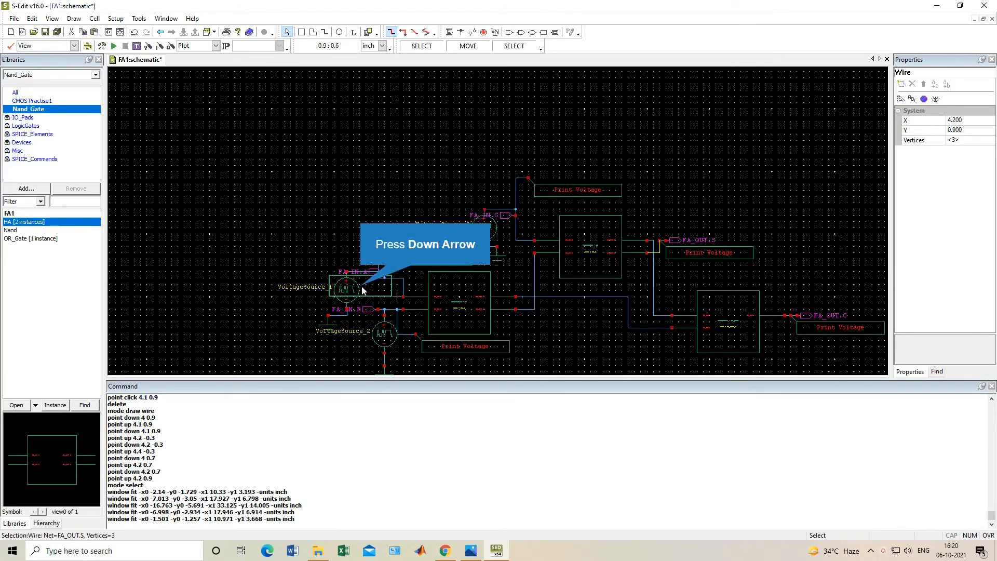
key(Down)
click(345, 214)
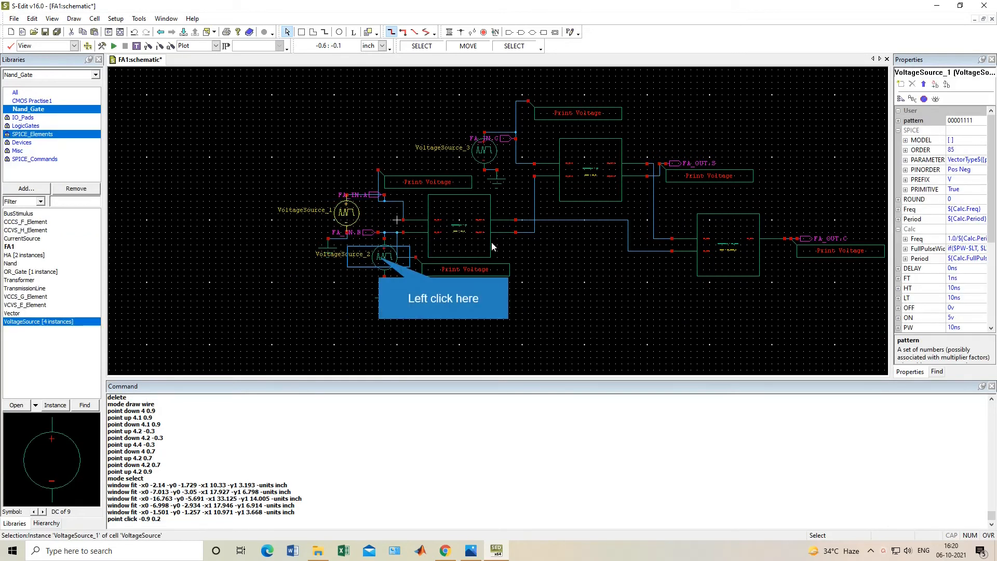
click(381, 258)
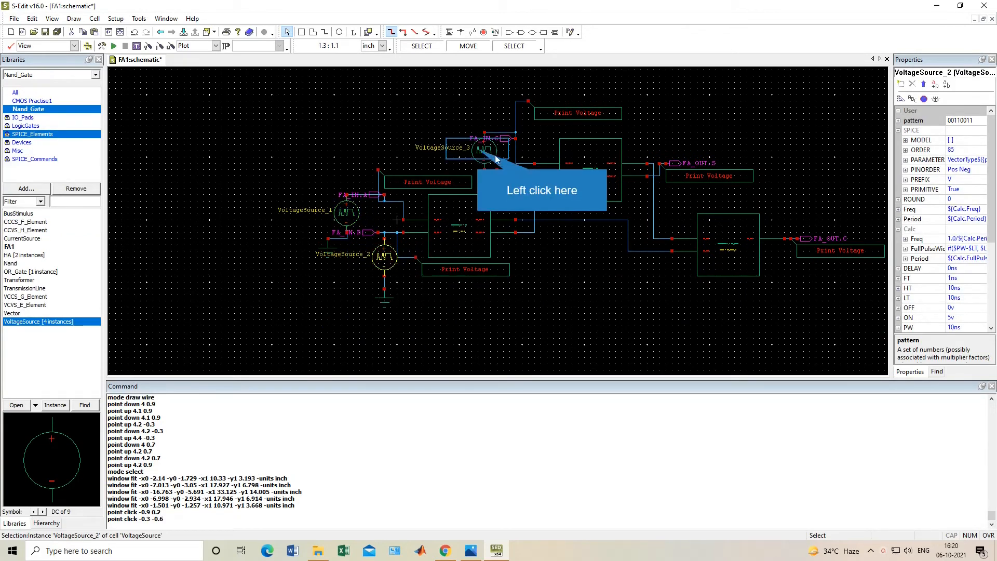
click(346, 215)
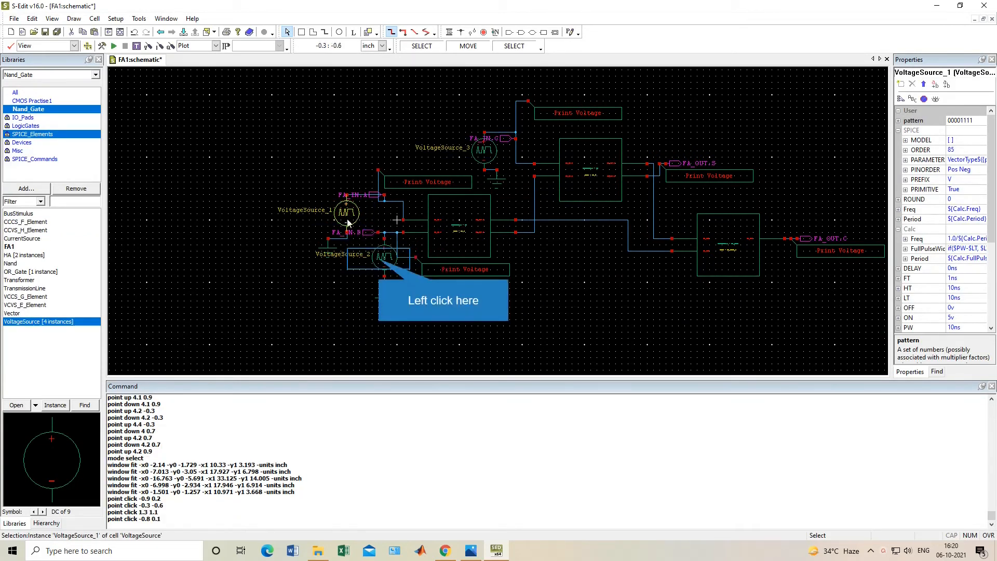
click(380, 259)
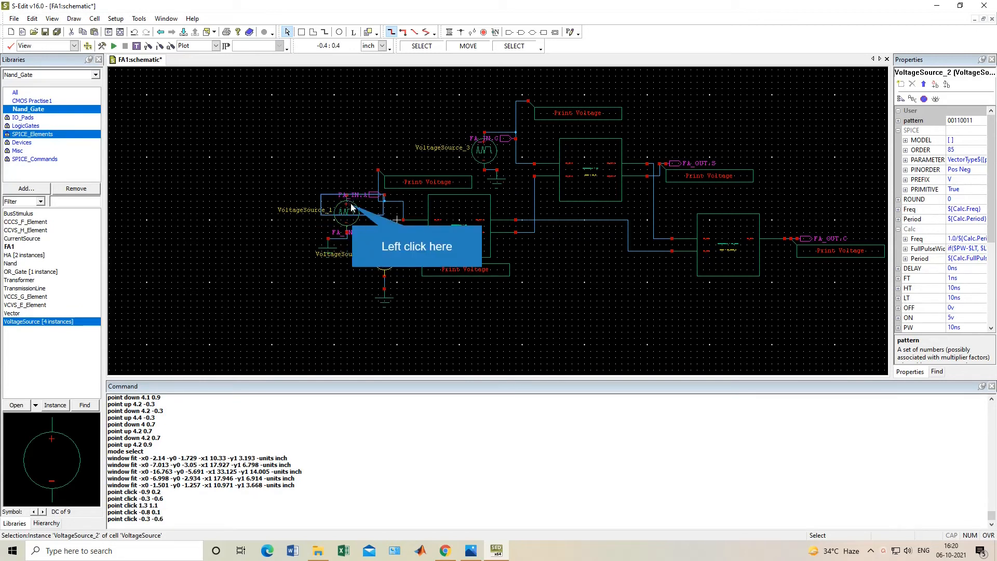
click(354, 208)
click(388, 260)
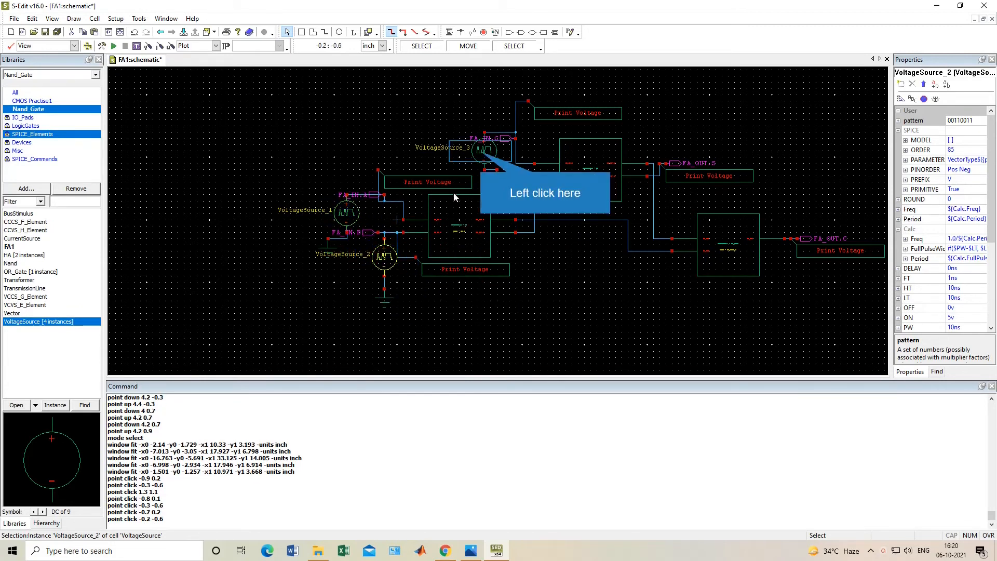
click(484, 151)
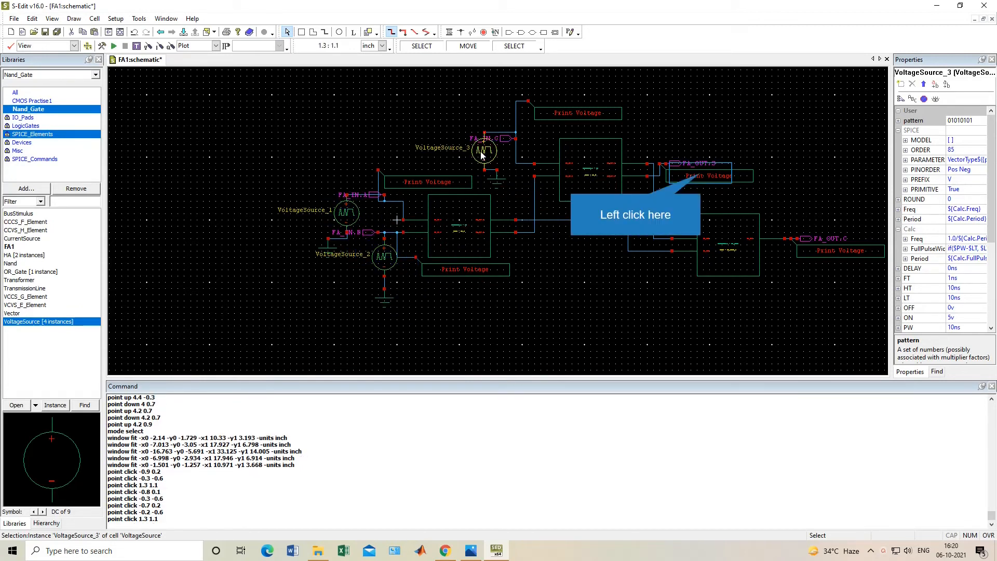
click(702, 175)
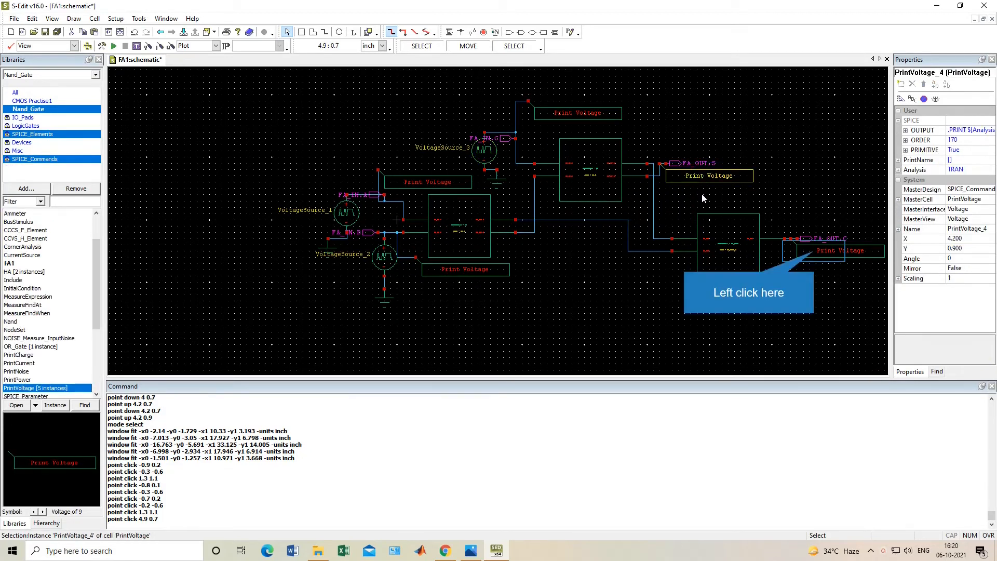
click(814, 255)
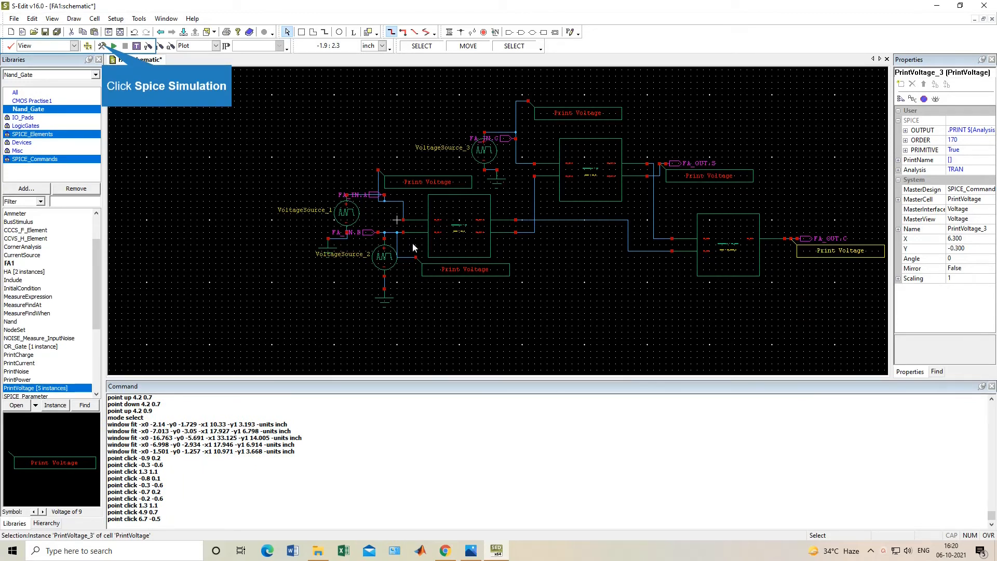
Review the General, DC Operating Point and Transient/Fourier Analysis settings in the SPICE simulation setup of FA1 and accept them
click(103, 46)
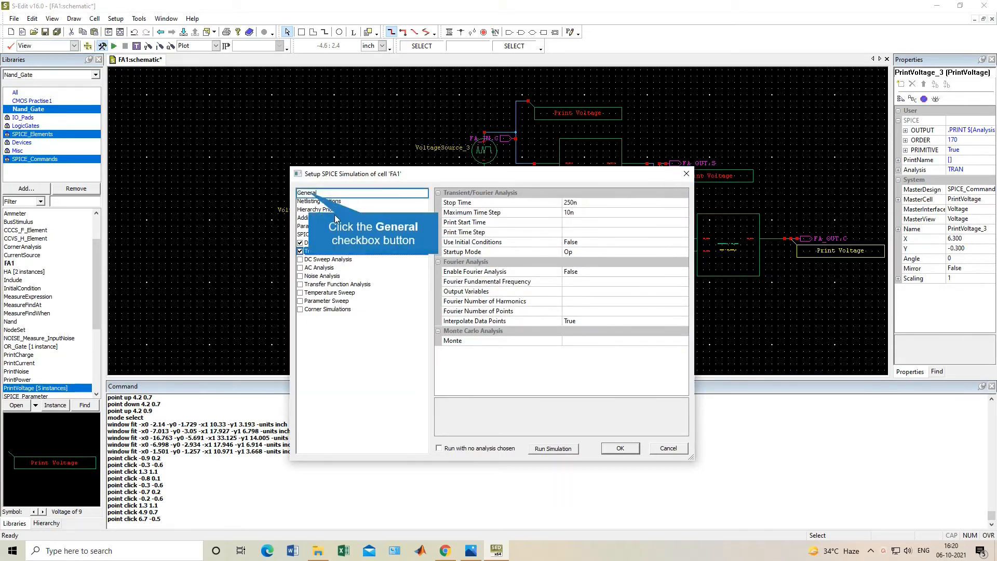
click(311, 195)
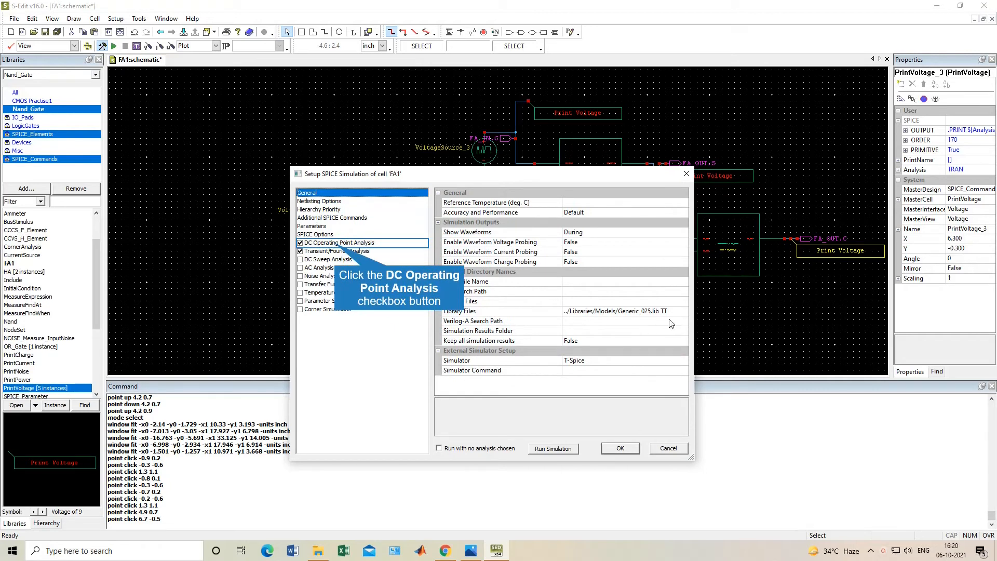
click(336, 242)
click(336, 251)
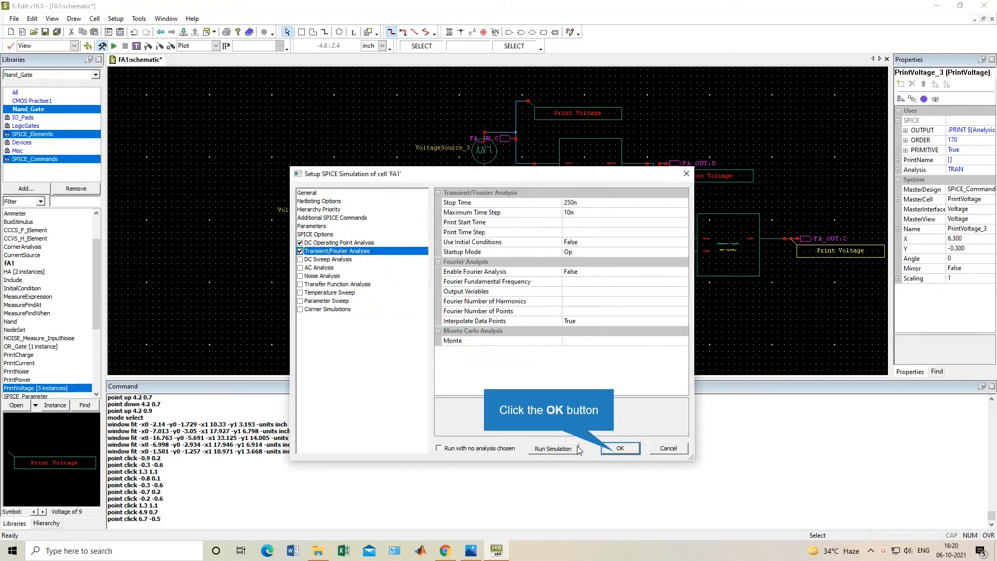
click(602, 449)
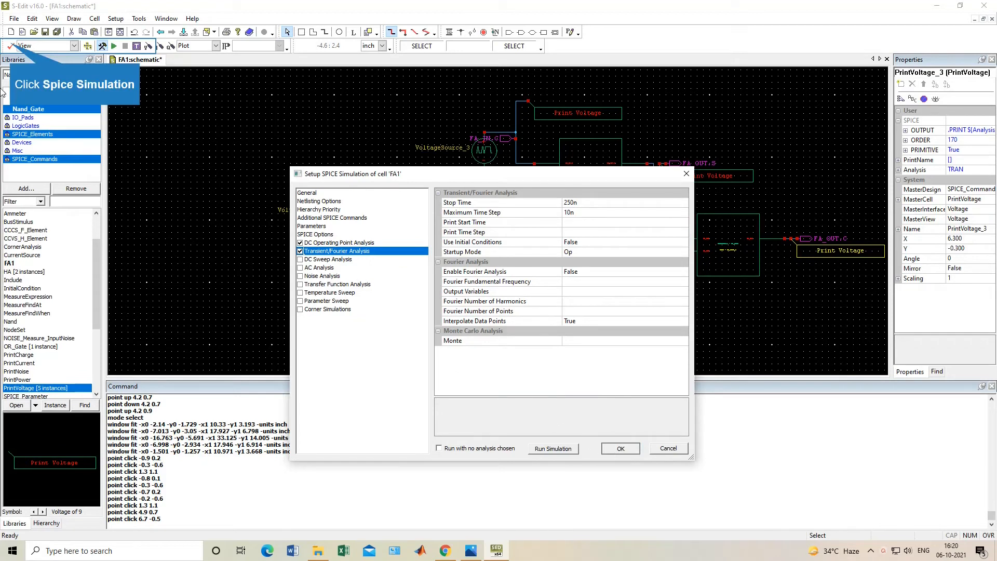
Run a design check on the FA1 schematic view and inspect its error and warning summary
click(9, 46)
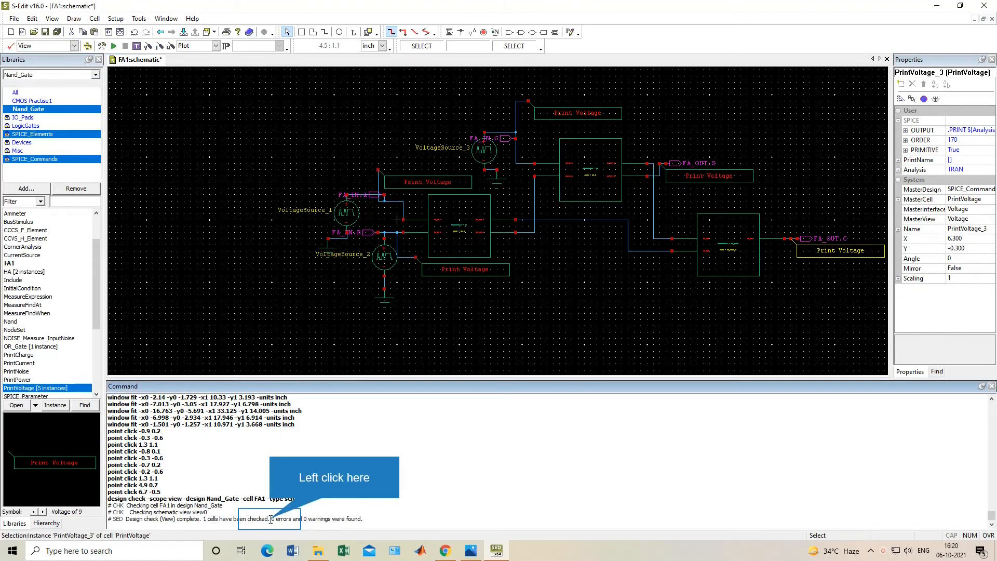
drag(271, 520, 364, 519)
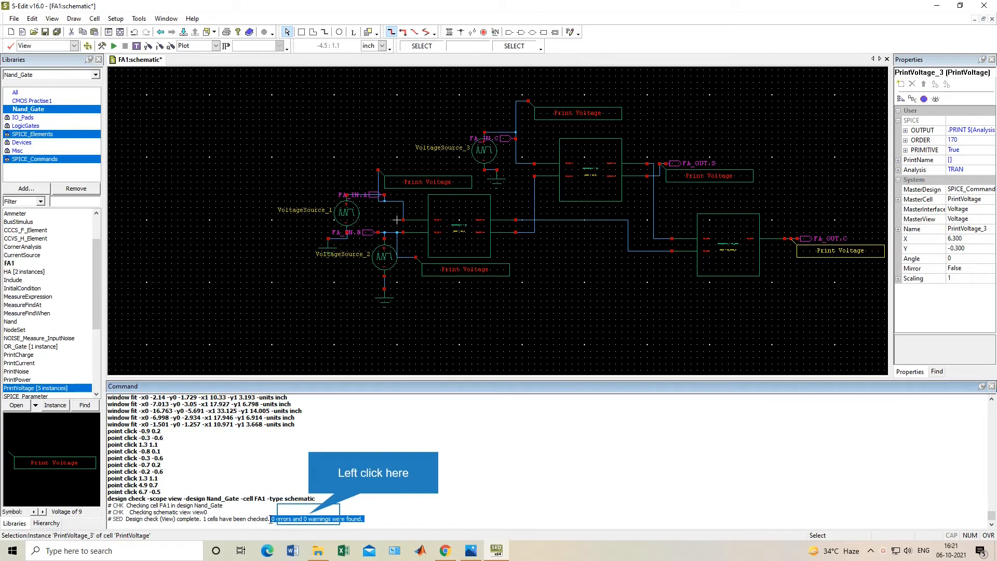
click(310, 513)
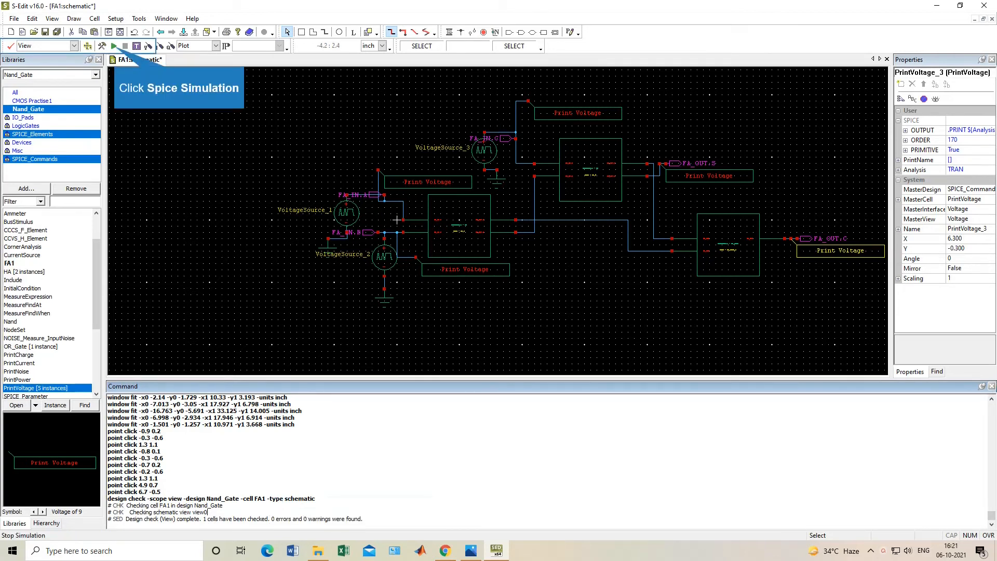
Run the SPICE simulation of FA1 and split the transient chart into a separate plot for each trace
click(114, 46)
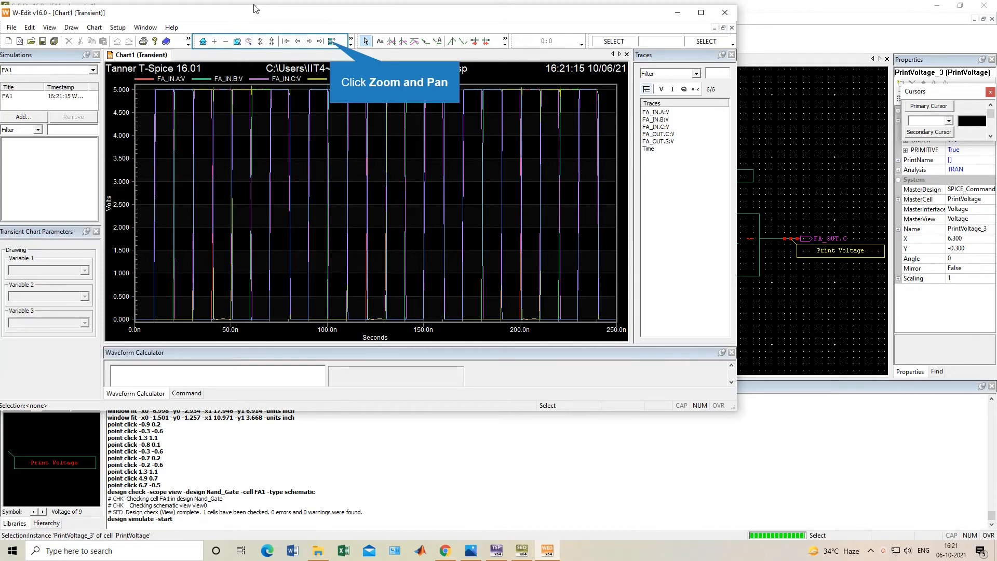
click(332, 41)
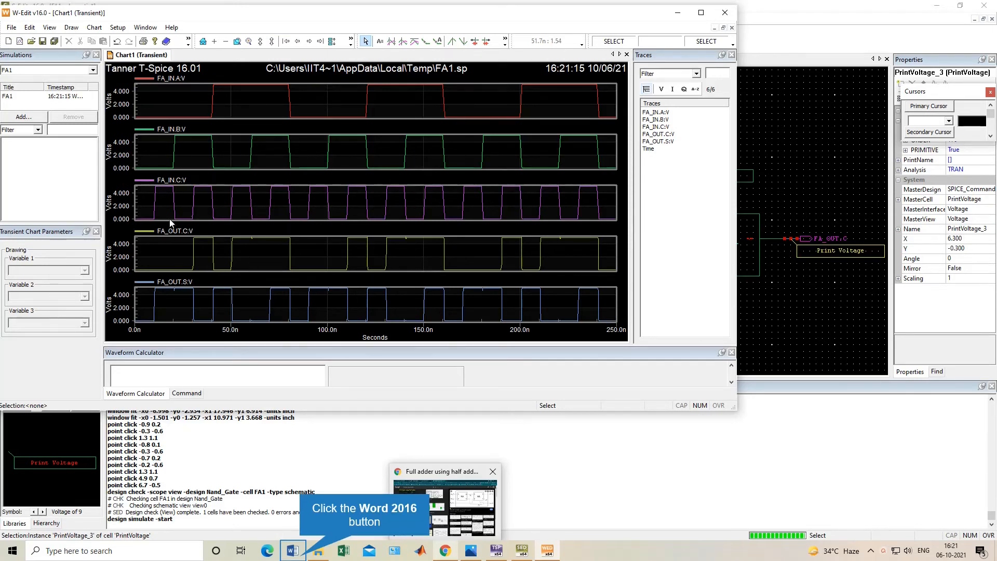
Open Digital Design Manual.docx in Word and show its Full Adder truth table and Sum equations beside the waveforms
click(292, 551)
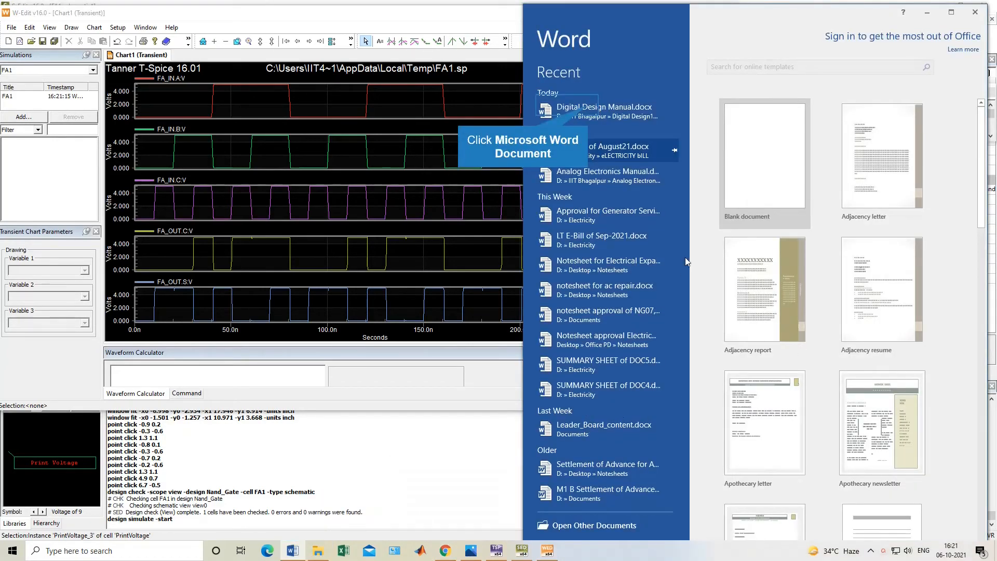
click(596, 142)
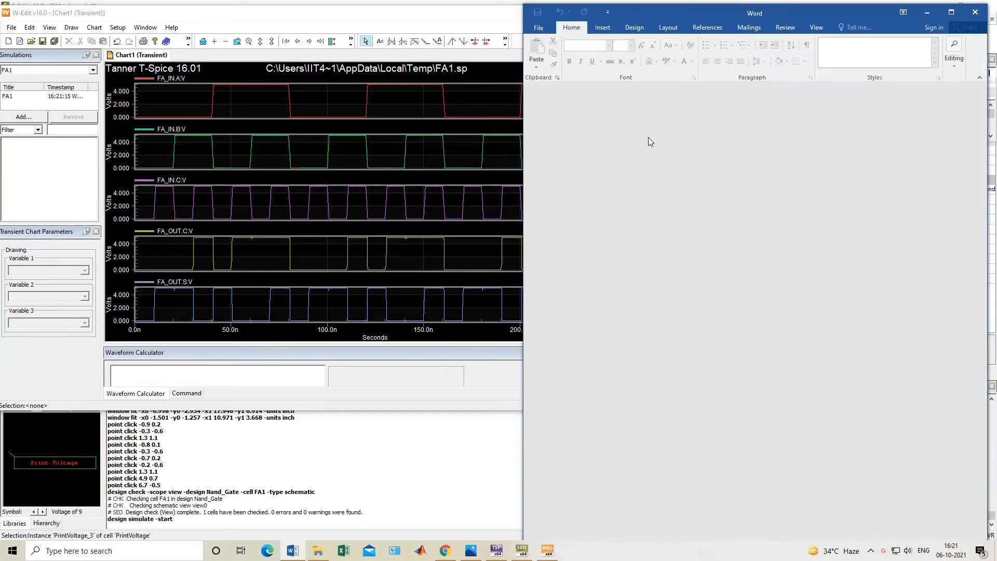
scroll(704, 327, down, 5)
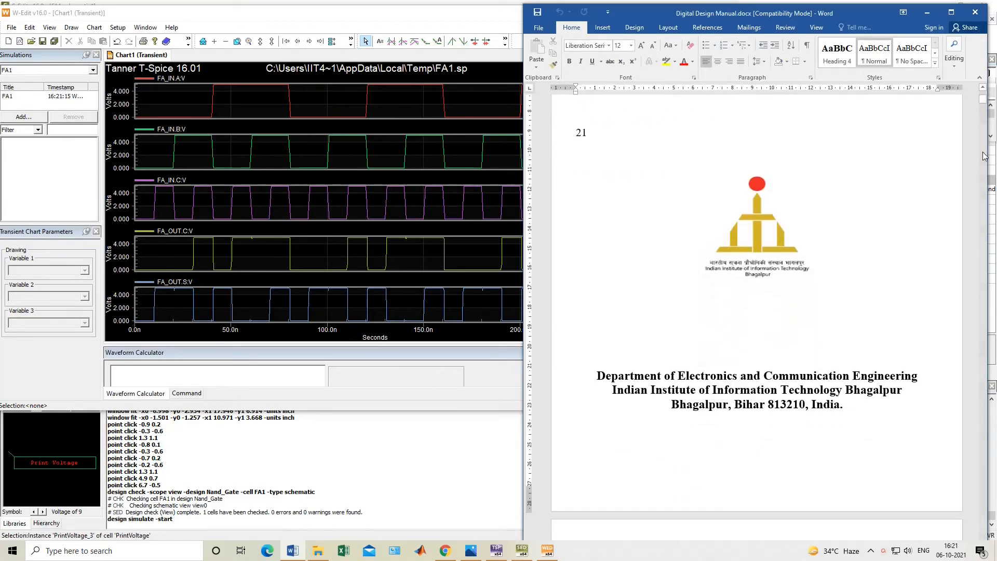
drag(983, 102, 994, 217)
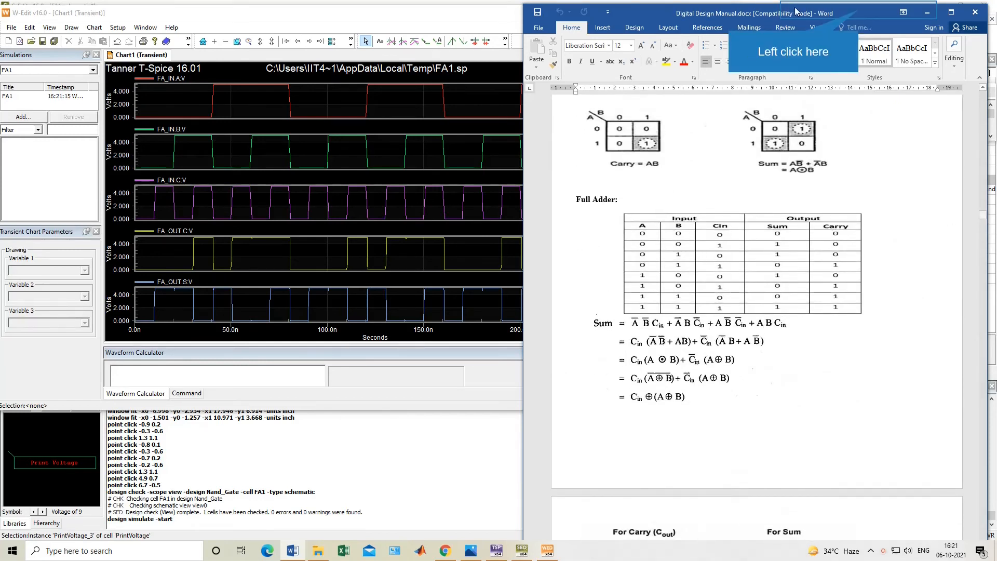
mouse_move(858, 10)
mouse_down()
mouse_move(898, 14)
mouse_move(842, 9)
mouse_move(853, 6)
mouse_up()
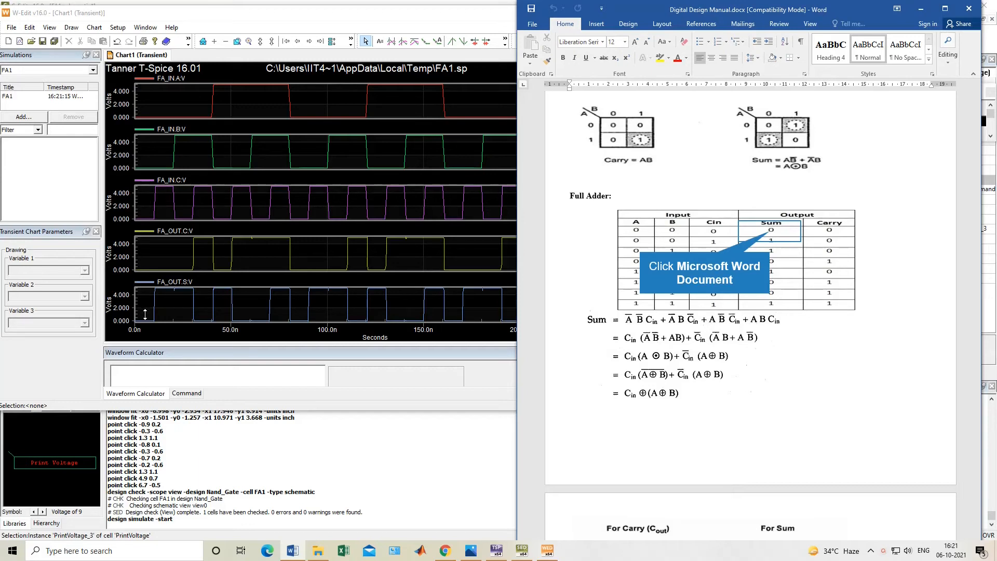
click(762, 232)
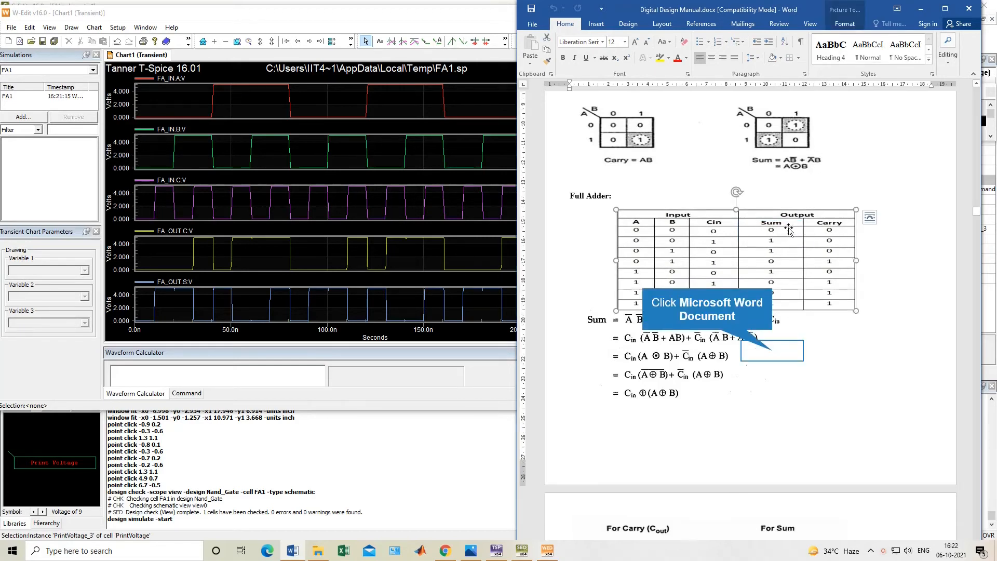
click(780, 349)
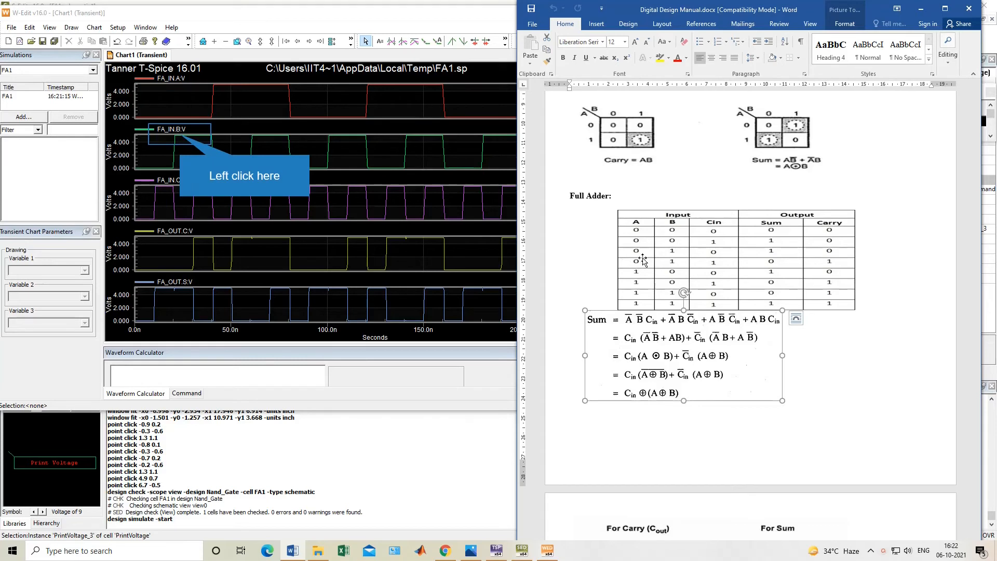
Compare the FA_OUT.C and FA_OUT.S waveforms with the full adder truth table, close the waveform viewer and return to the FA1 schematic
click(180, 134)
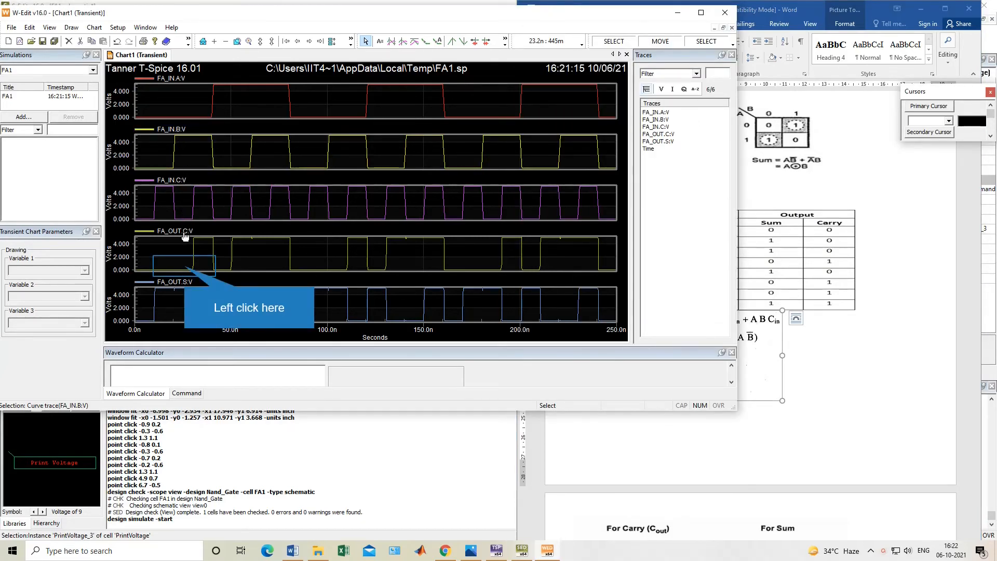
click(185, 271)
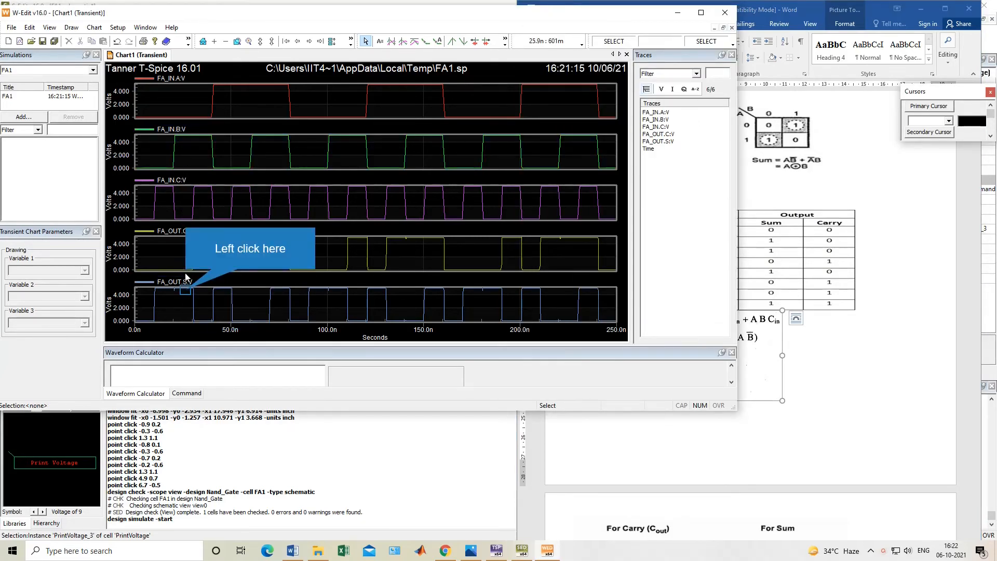
click(185, 288)
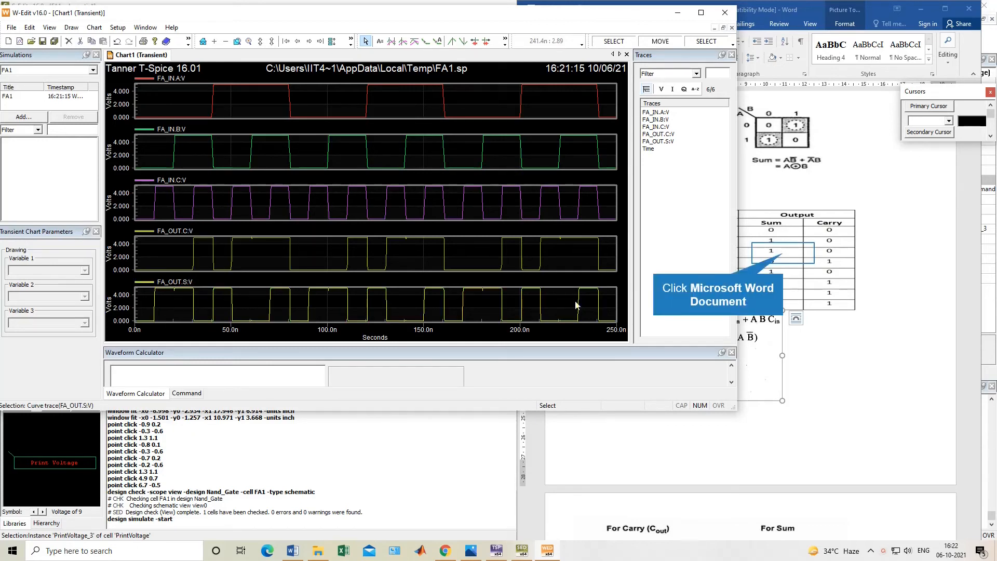
click(787, 259)
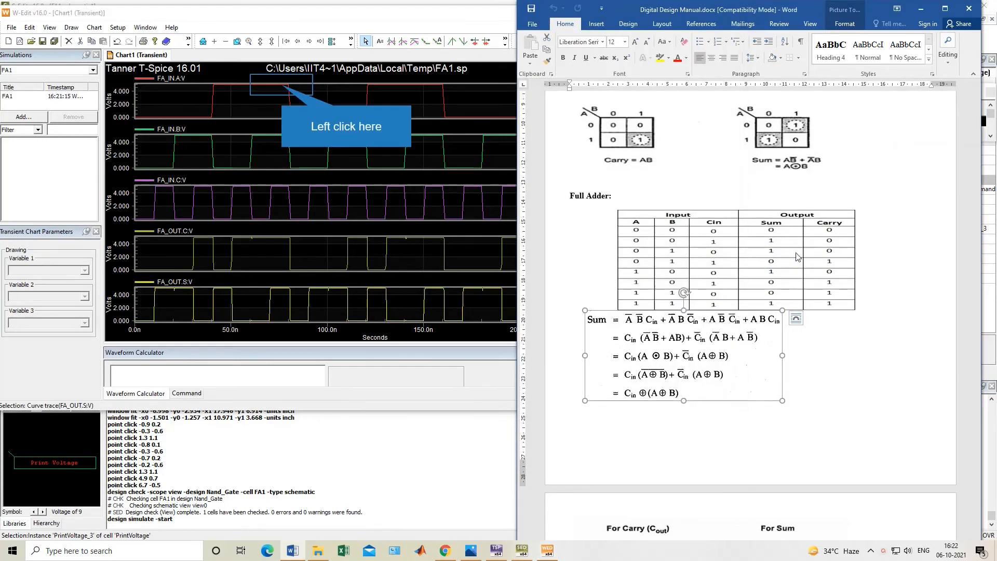
click(275, 85)
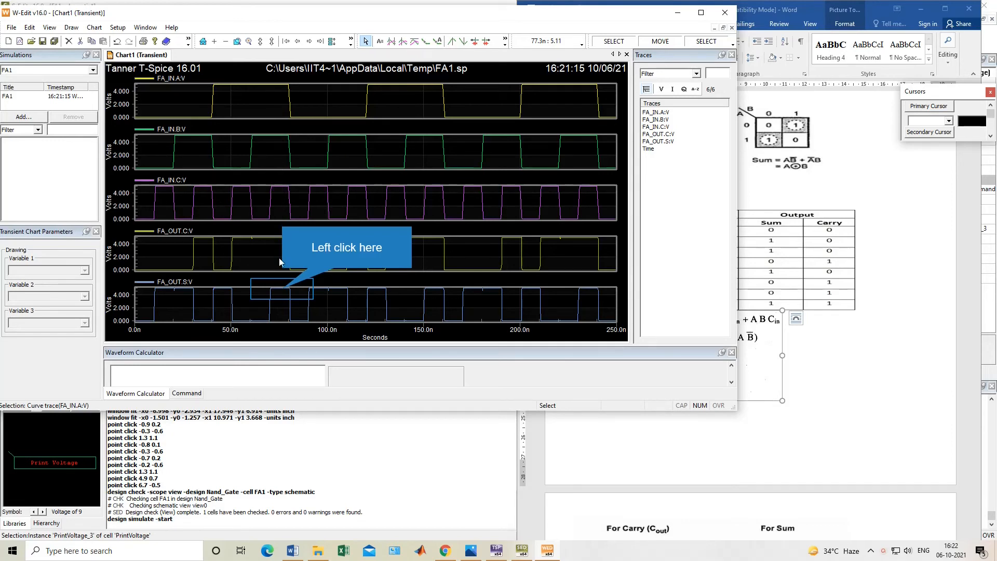
click(285, 294)
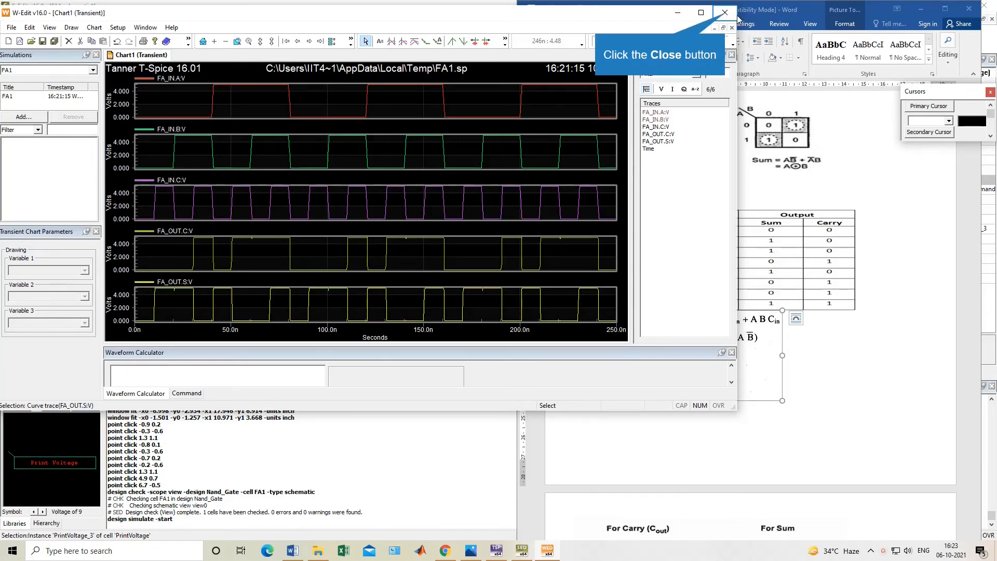
click(316, 291)
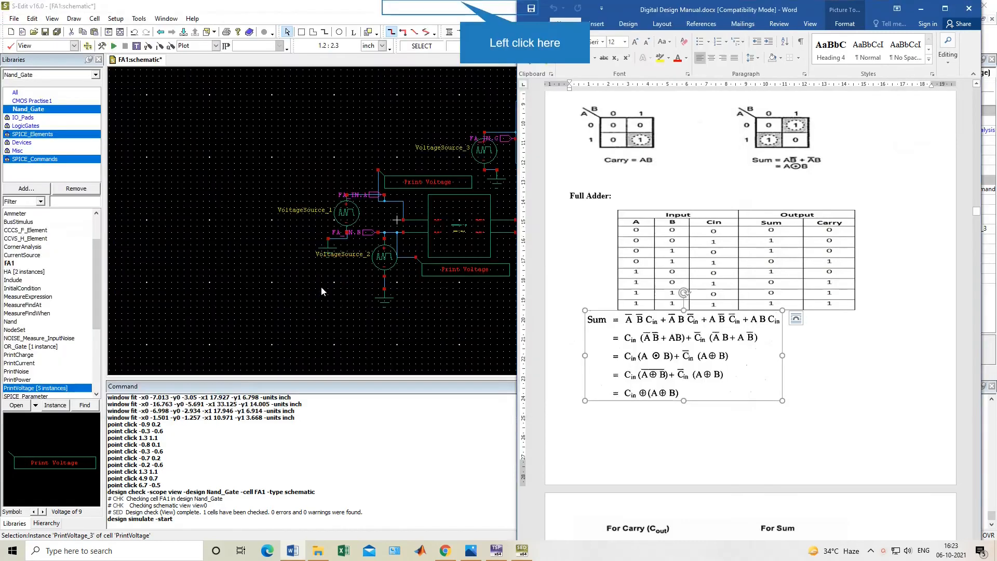
click(461, 13)
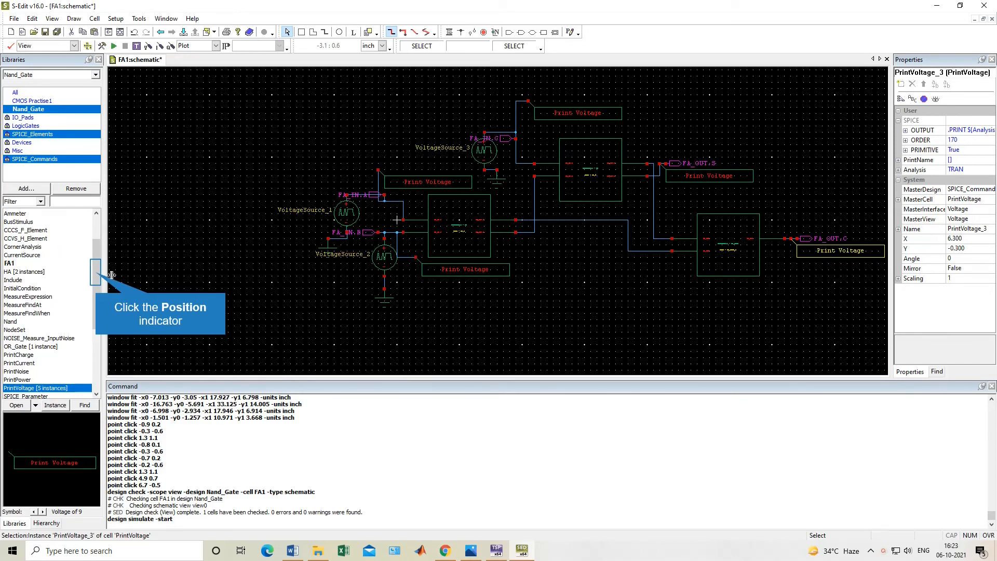
Limit the library cell list to the cells of the Nand_Gate library only
drag(97, 276, 100, 312)
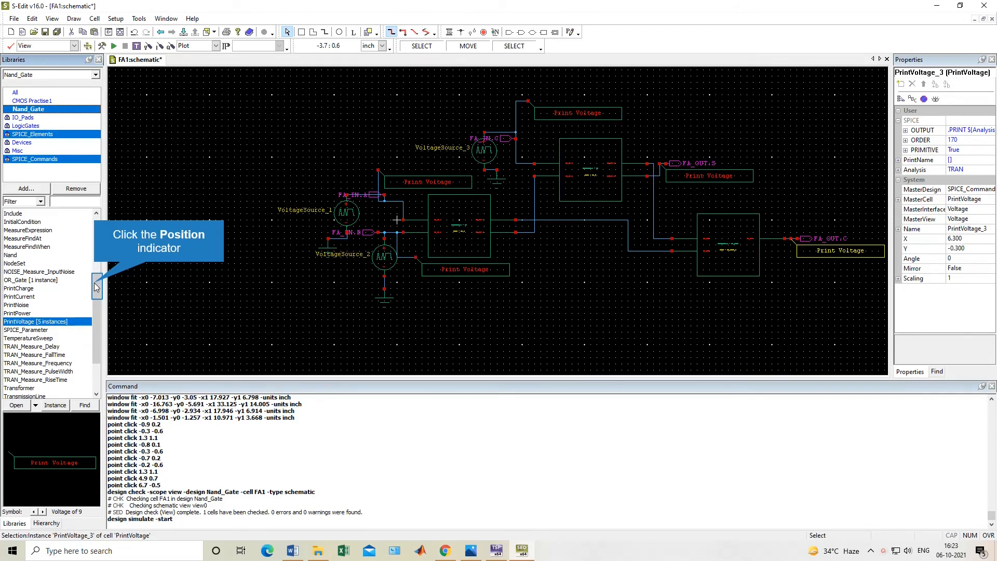
drag(96, 287, 101, 205)
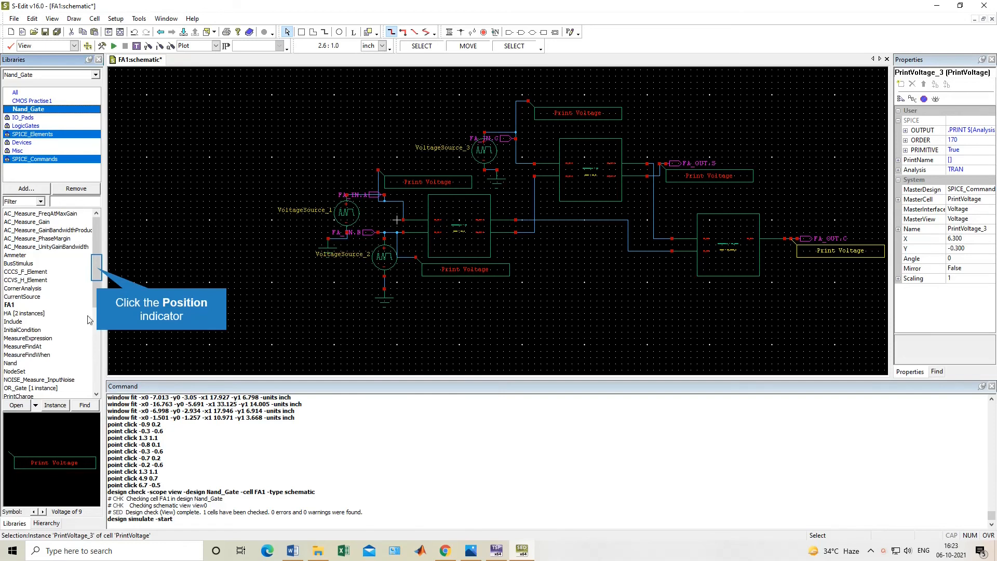
click(96, 267)
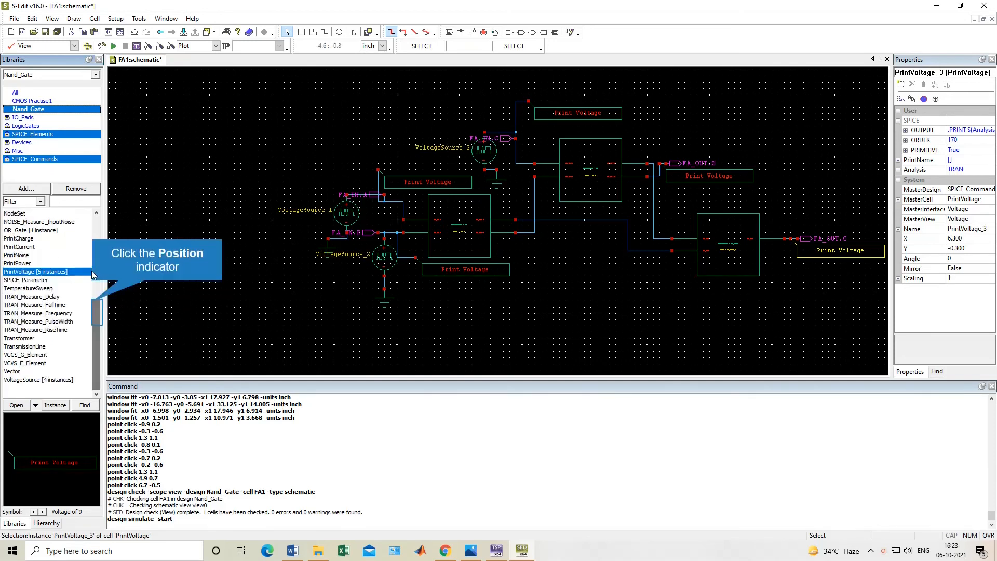
click(94, 305)
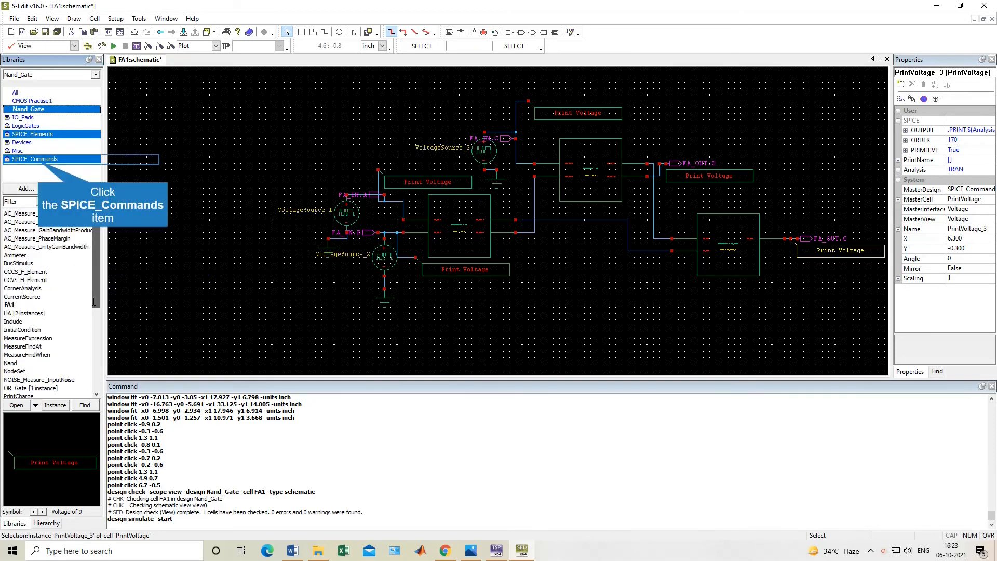
click(41, 159)
click(42, 134)
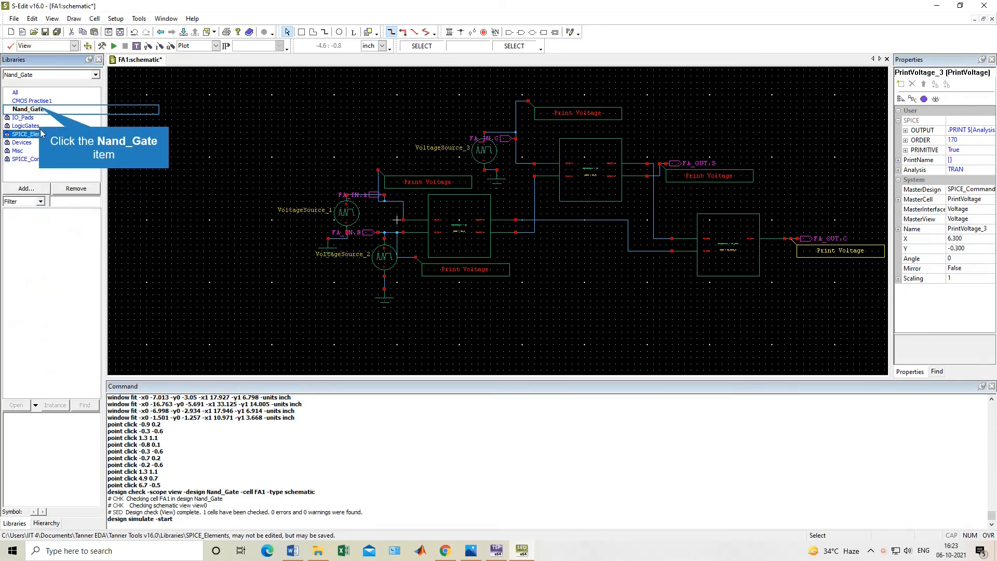
click(37, 109)
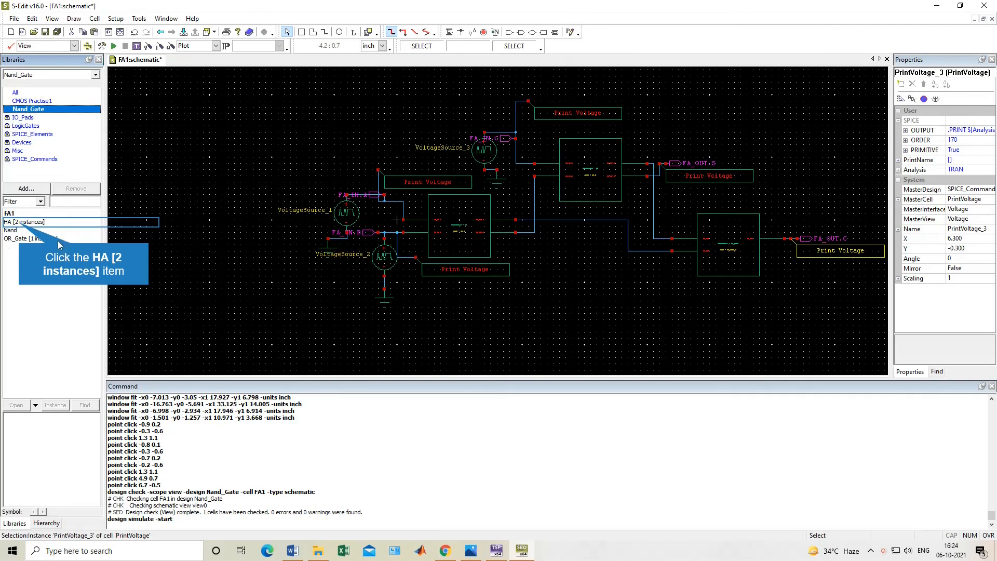
Preview the symbols of the HA and Nand cells and check whether FA1 has one
click(19, 222)
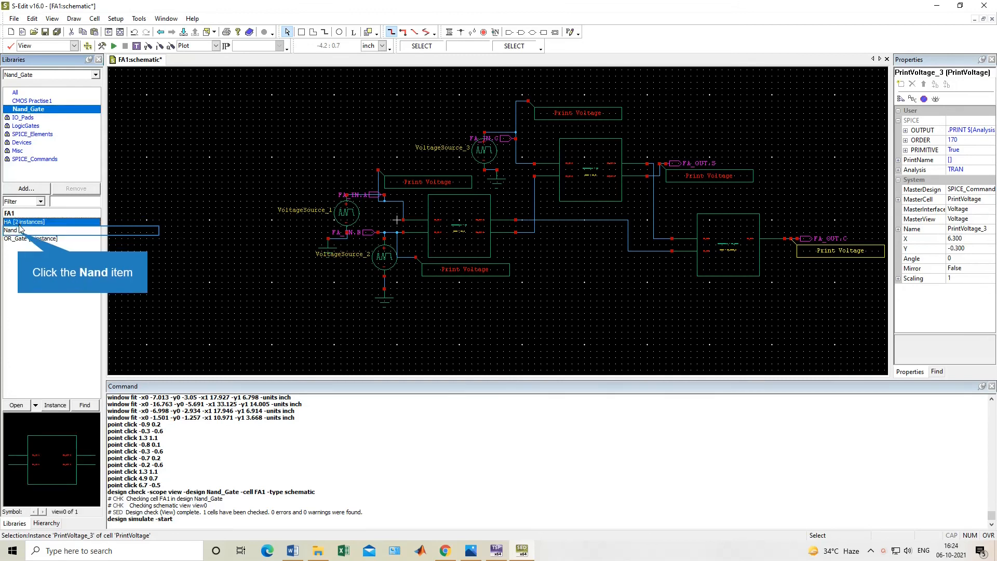
click(19, 231)
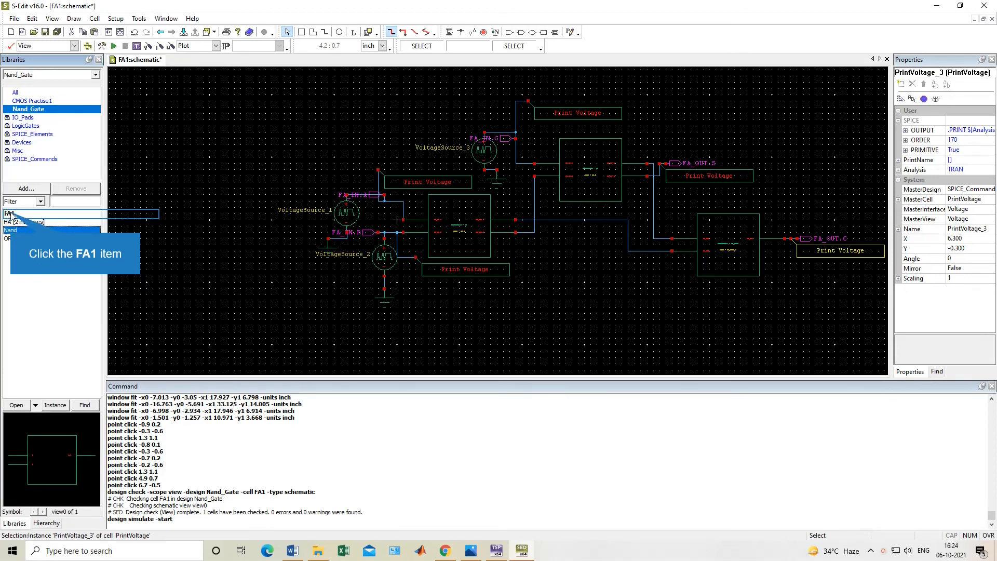
click(10, 214)
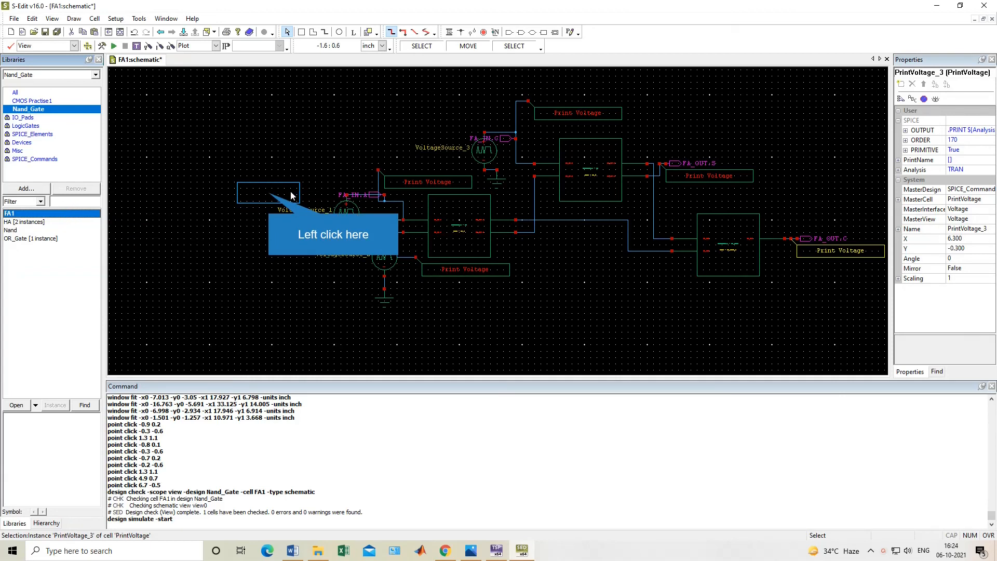
Delete VoltageSource_1 and VoltageSource_2 from the FA_IN.A and FA_IN.B inputs of the FA1 schematic
drag(268, 194, 345, 239)
click(343, 213)
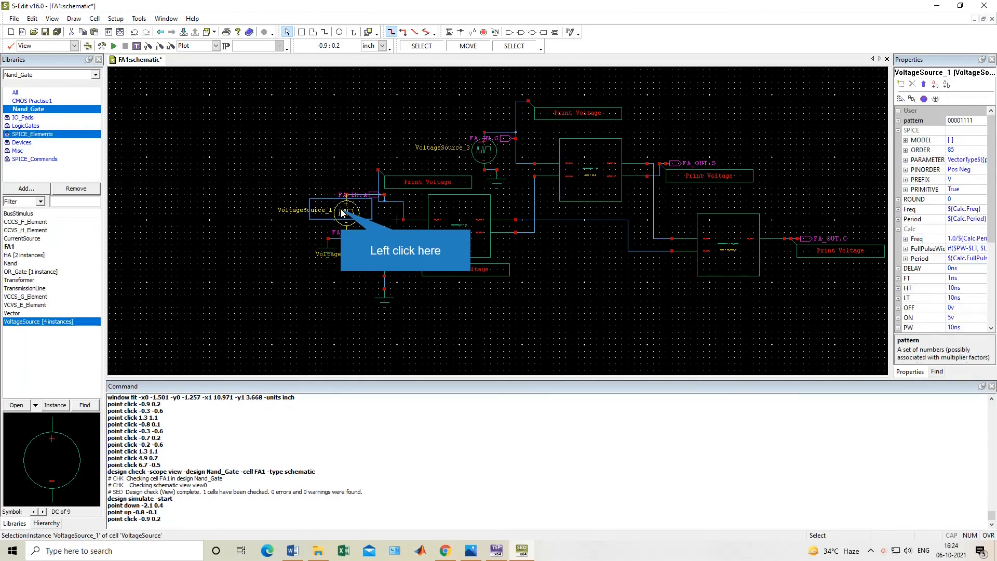
click(343, 213)
click(343, 213)
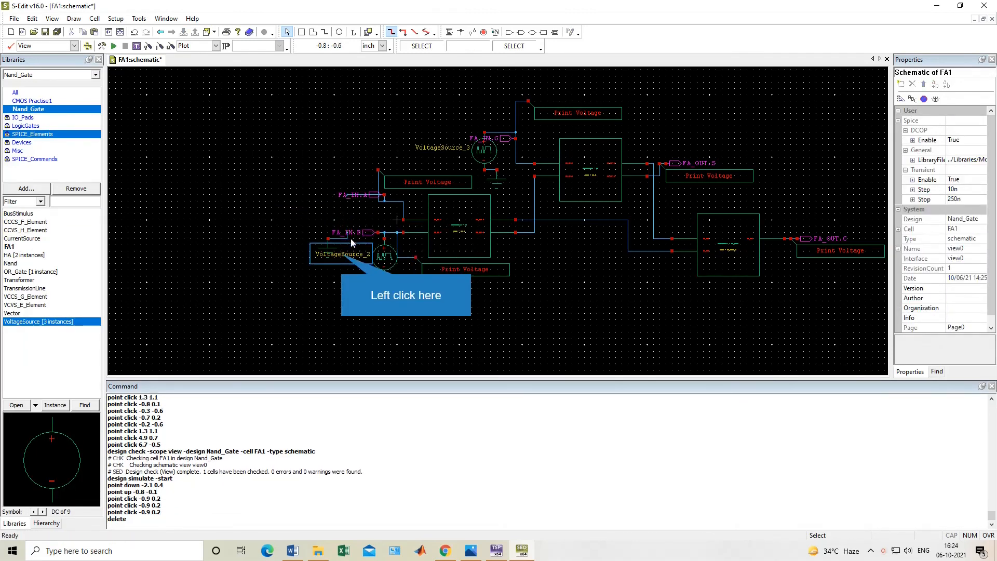
click(343, 259)
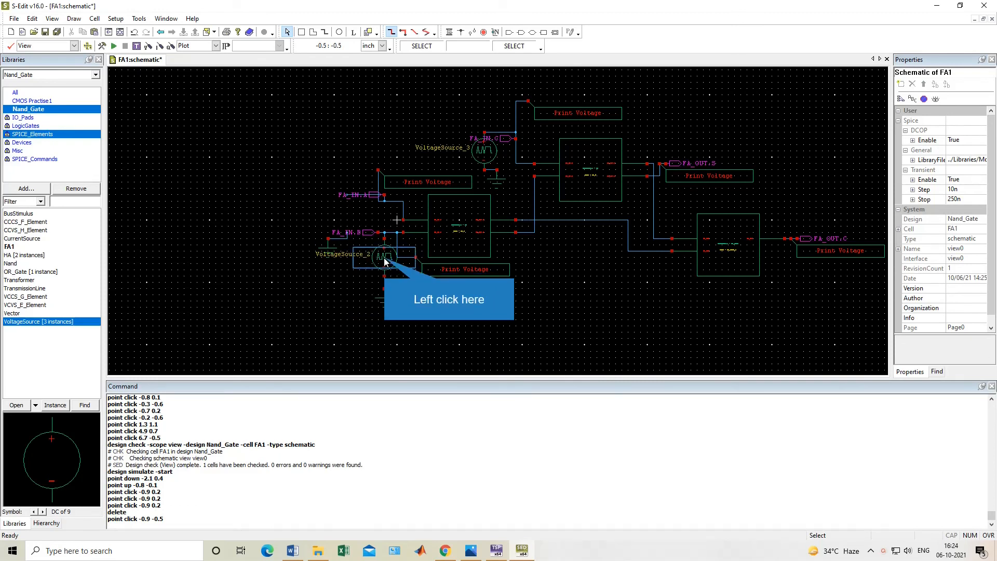
click(385, 263)
key(Delete)
Delete the ground symbol below the FA_IN.B port and the leftover wire that joined it to the FA_IN.A source
click(327, 249)
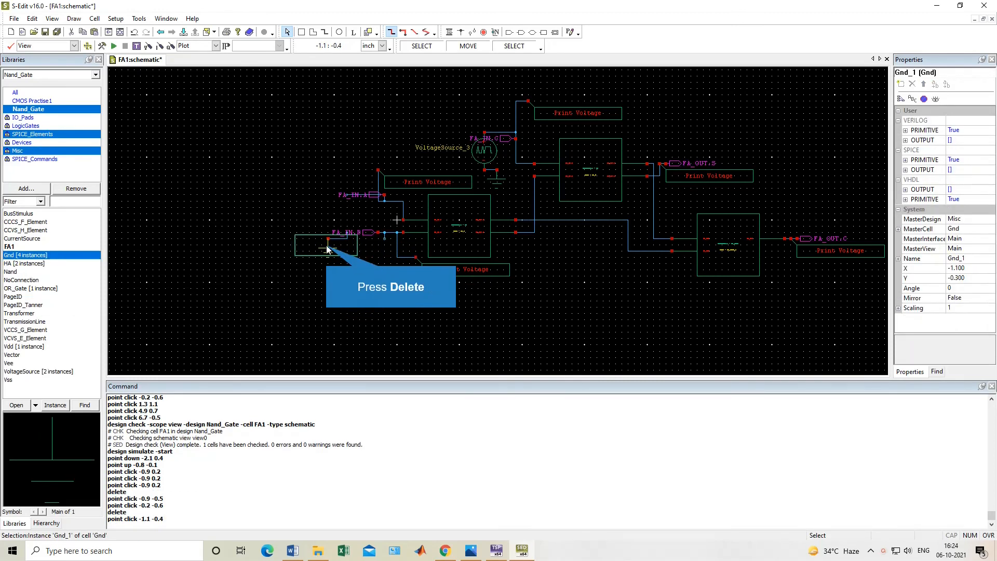
key(Delete)
click(340, 243)
key(Delete)
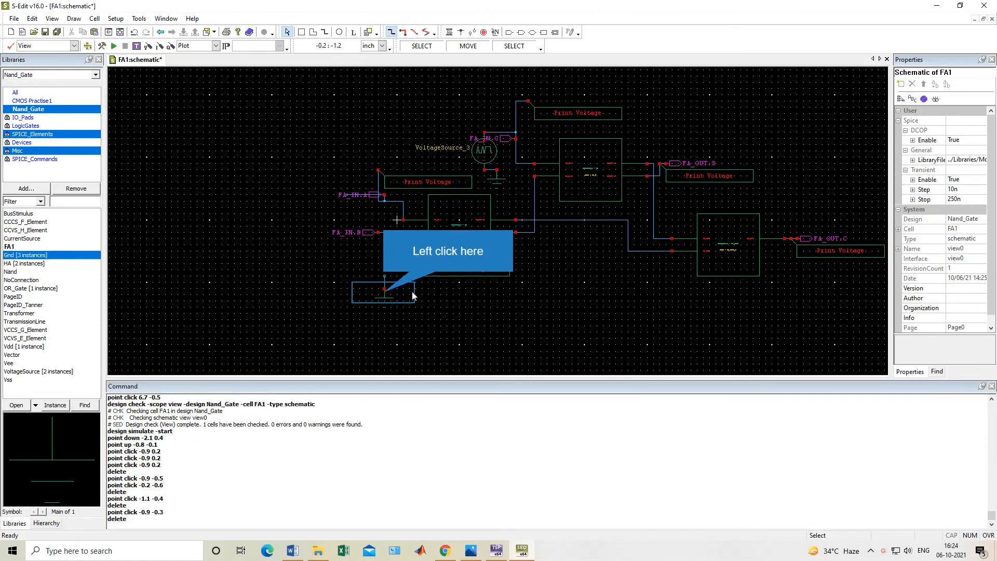
Delete the ground symbol of the removed FA_IN.B source together with its leftover wires below the port
click(384, 293)
key(Delete)
click(385, 286)
key(Delete)
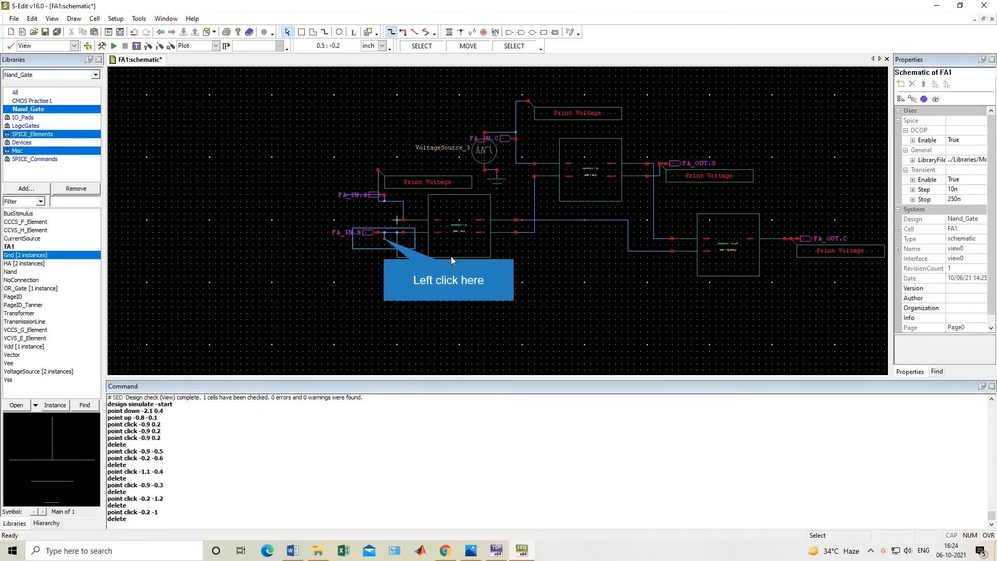
click(384, 238)
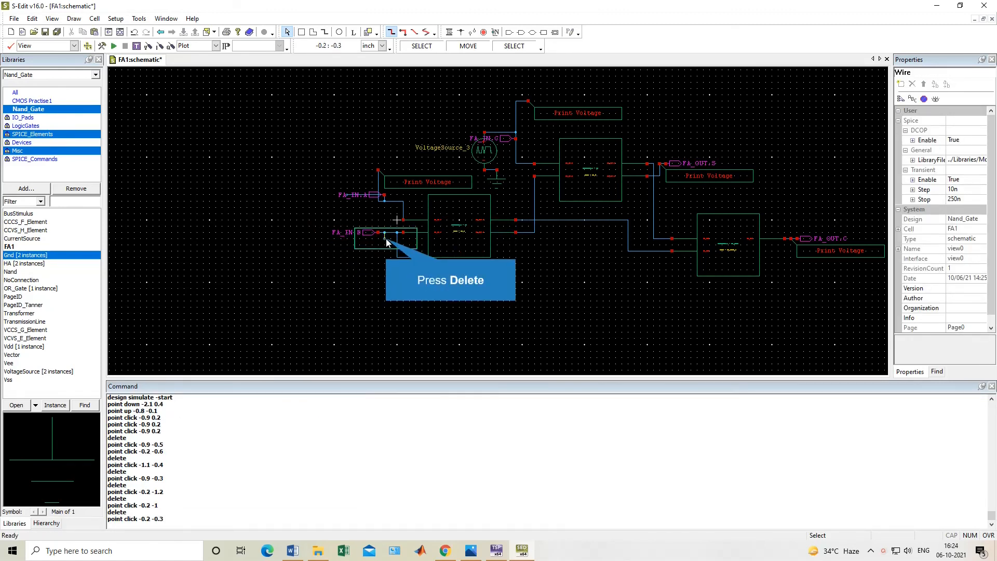
key(Delete)
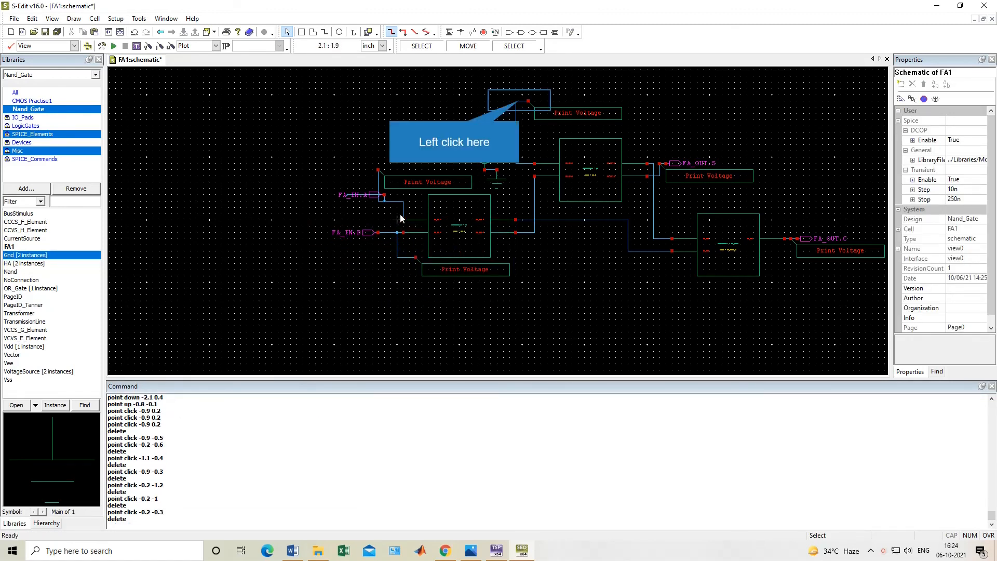
Delete the wire and the Print Voltage command attached to the FA_IN.C input of the FA1 schematic
click(529, 105)
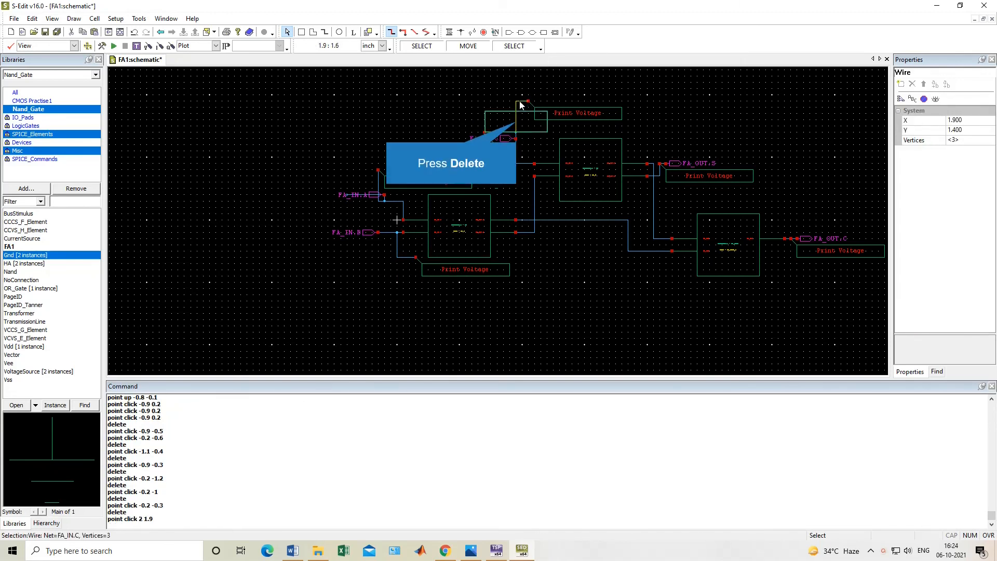
key(Delete)
click(552, 120)
key(Delete)
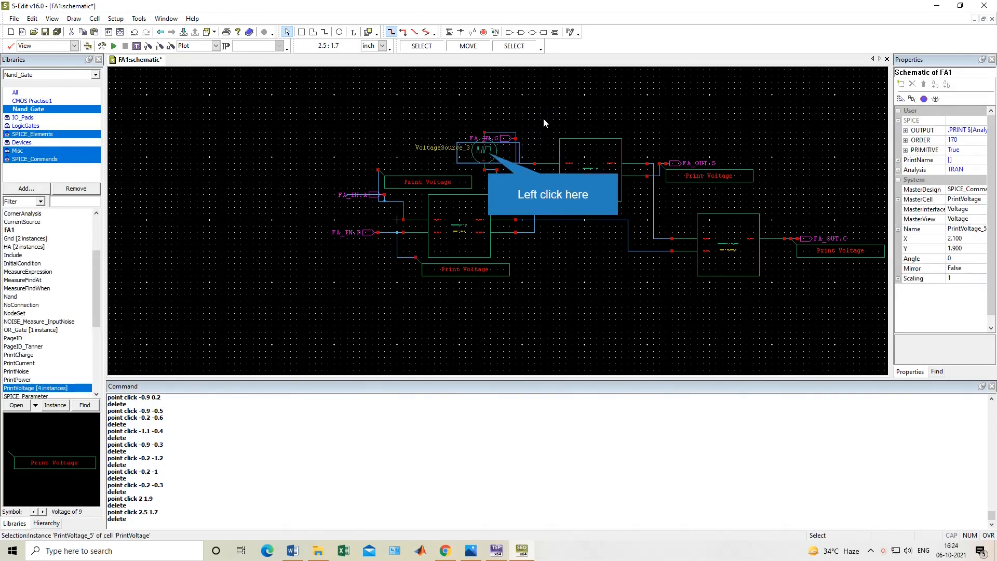
Delete VoltageSource_3 from the FA_IN.C input, along with its ground symbol and the leftover wires around it
click(493, 153)
key(Delete)
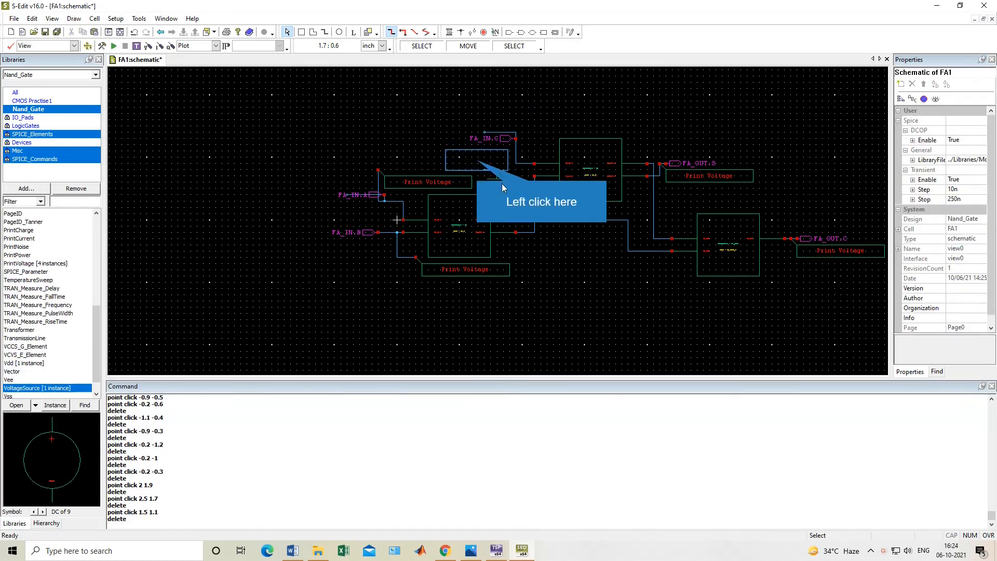
click(482, 167)
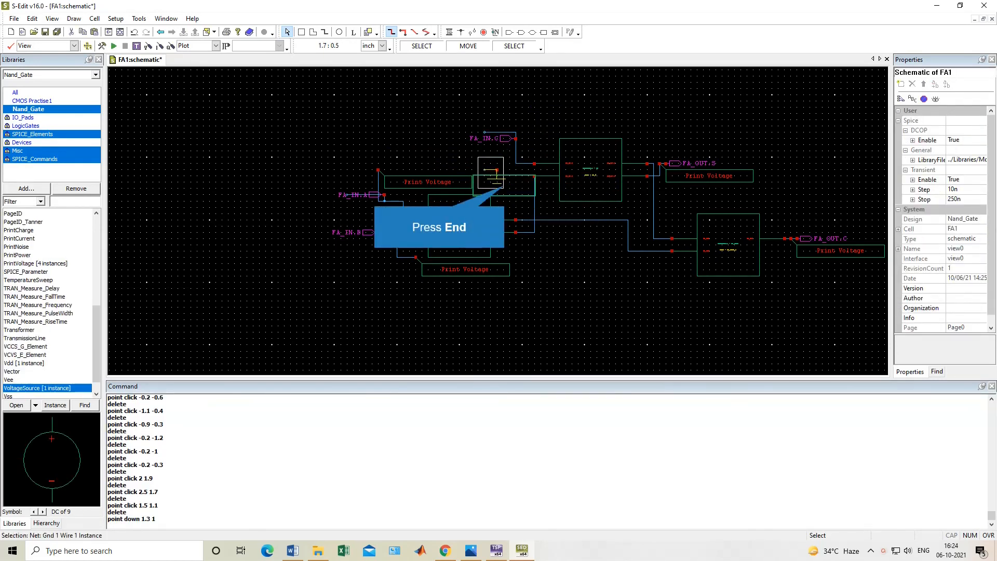
key(End)
key(Delete)
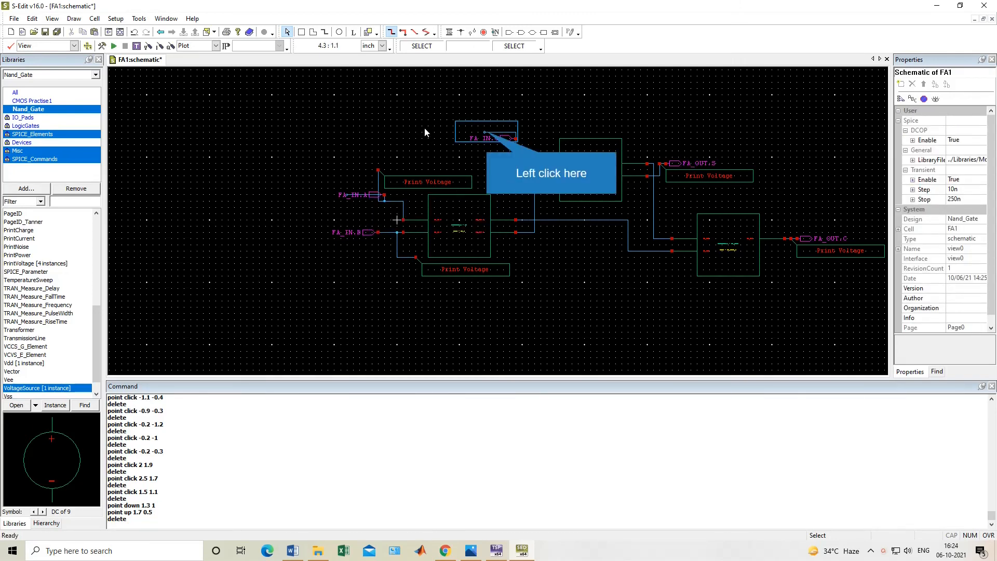
click(487, 132)
key(Delete)
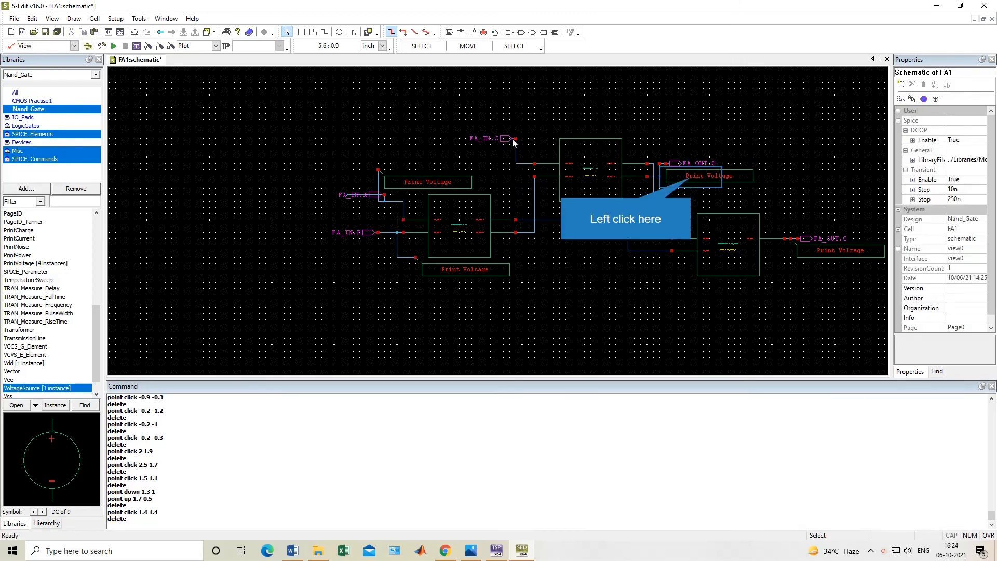
Delete the Print Voltage commands attached to the FA_OUT.S and FA_OUT.C outputs
click(690, 177)
key(Delete)
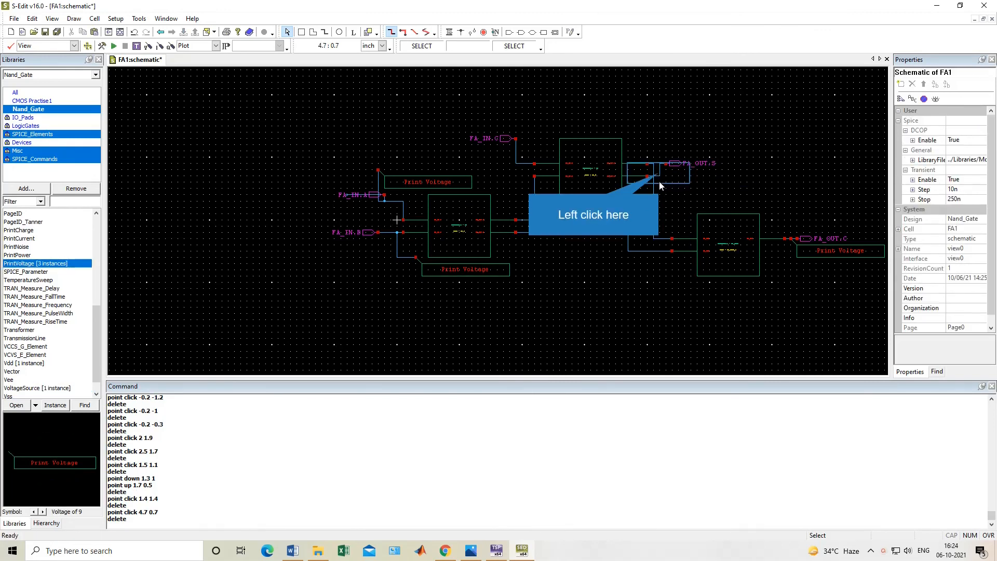
click(660, 178)
key(Delete)
click(700, 190)
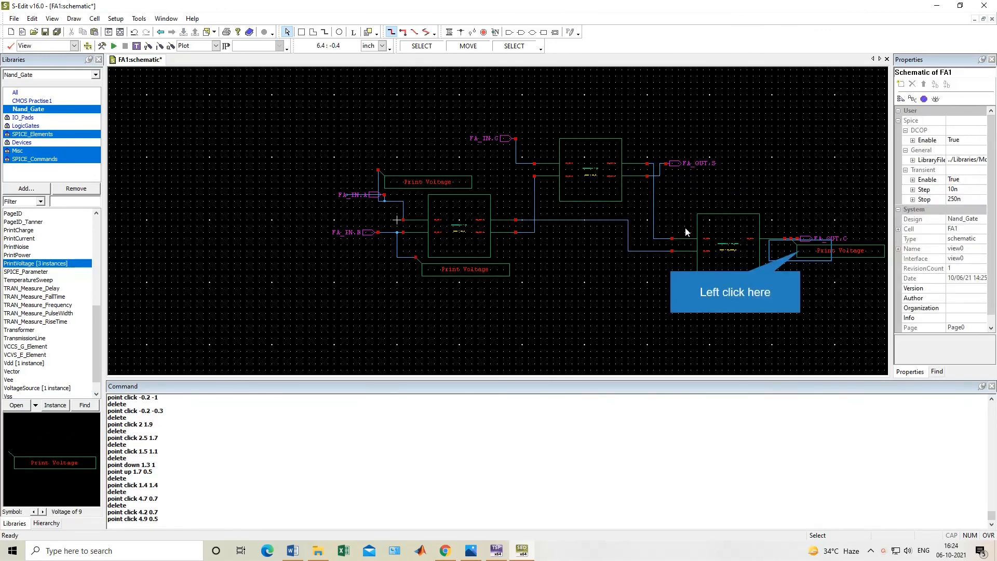
click(799, 256)
key(Delete)
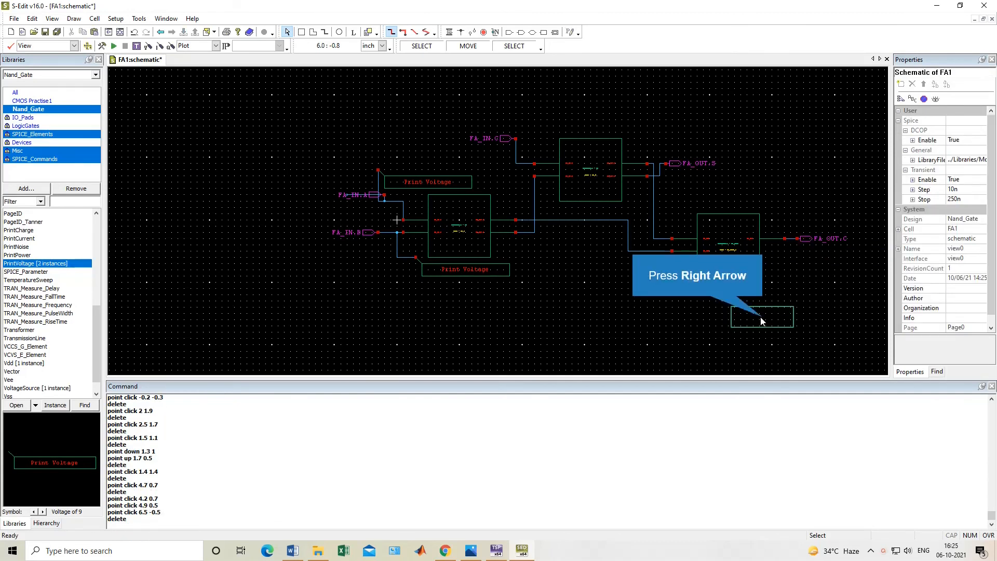
Delete the remaining Vdd supply and its voltage source beyond the FA_OUT.C output, and save all changes to the design
key(Right)
drag(719, 127, 824, 314)
key(Delete)
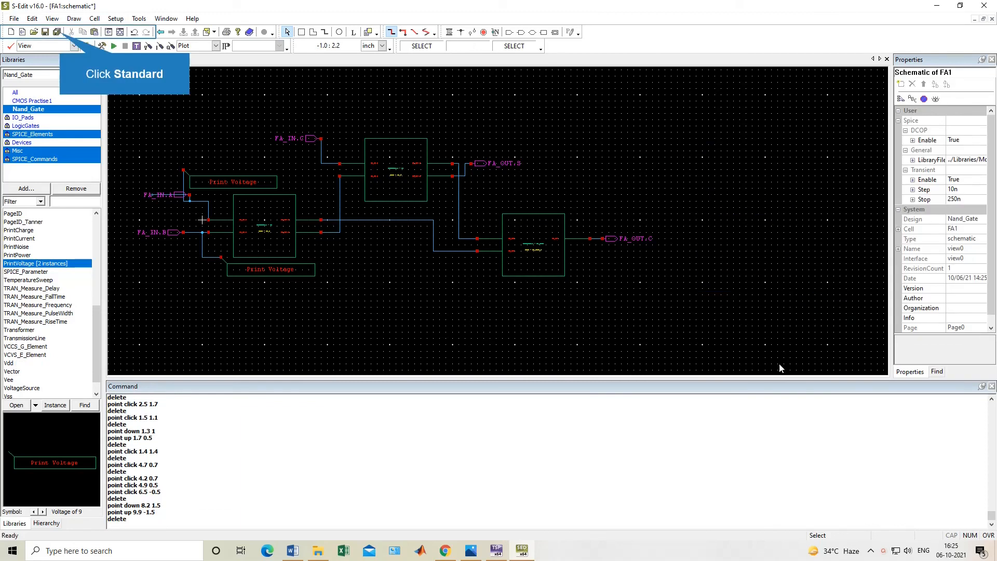
click(57, 33)
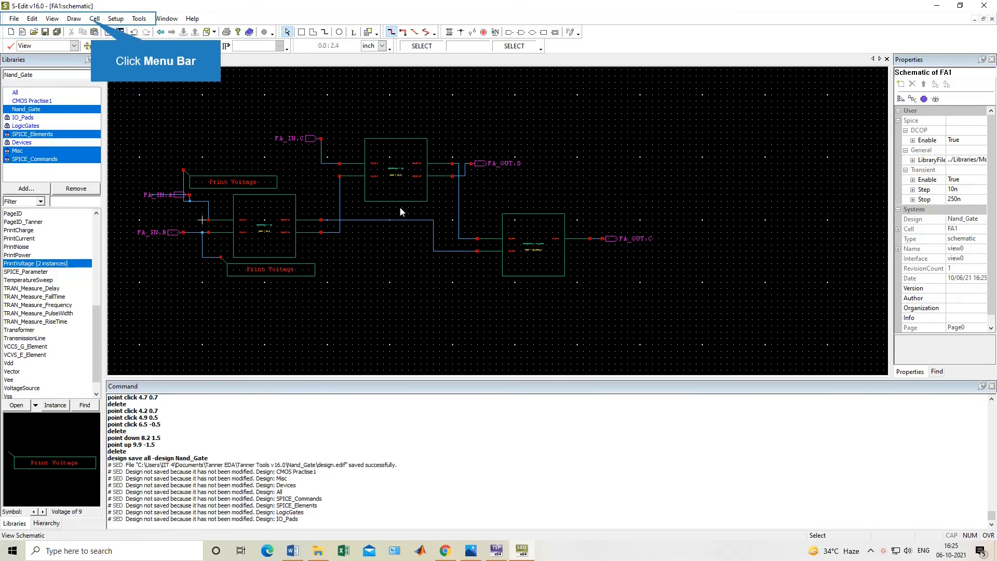
Generate a symbol for cell FA1 of the Nand_Gate design in replace mode with the default port settings, and save all changes
click(95, 19)
click(107, 139)
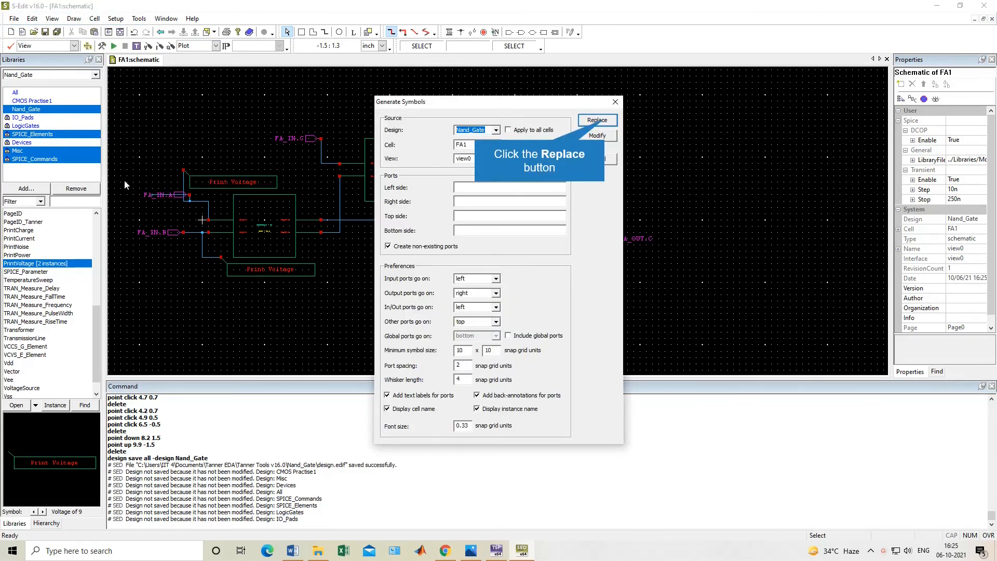
click(604, 121)
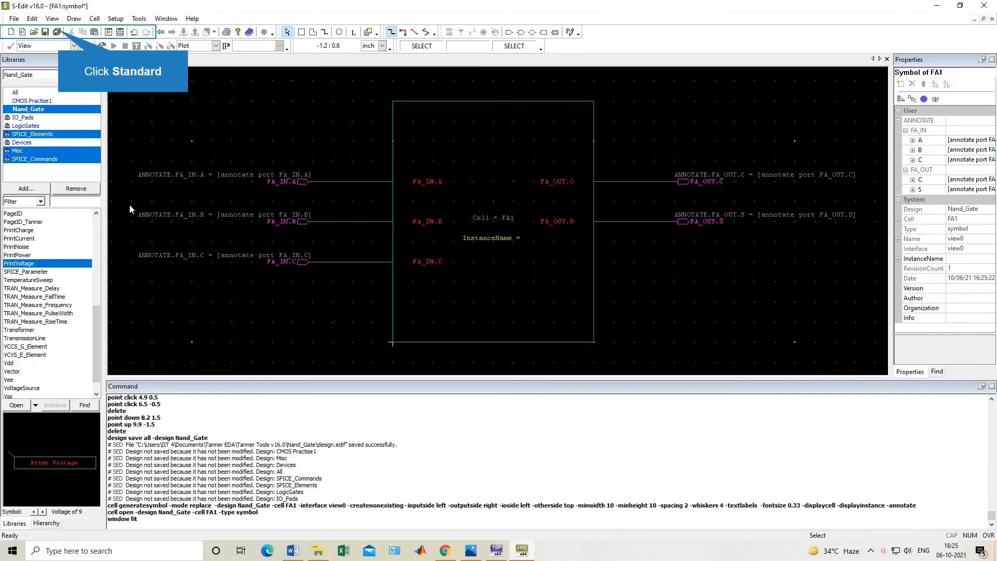
click(58, 31)
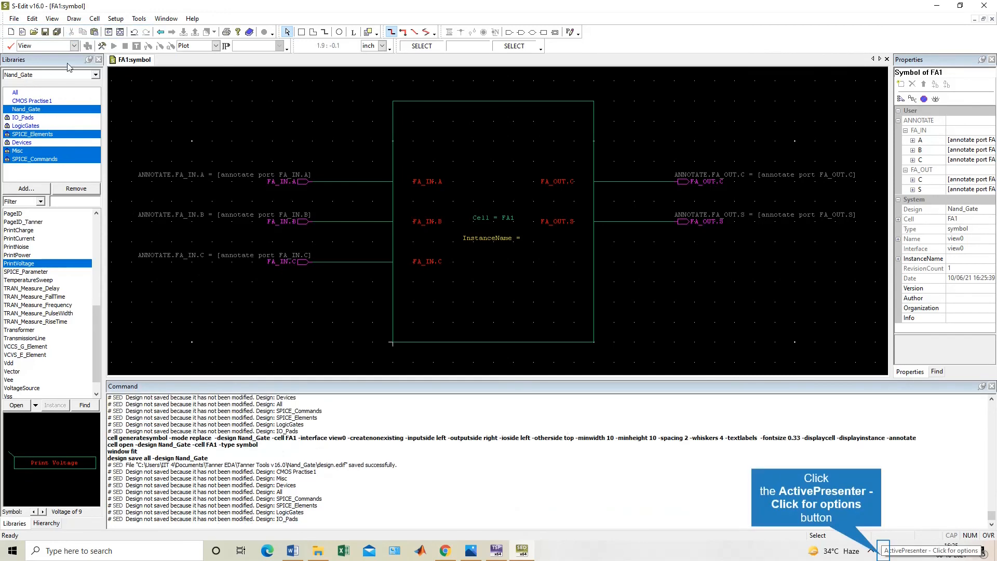